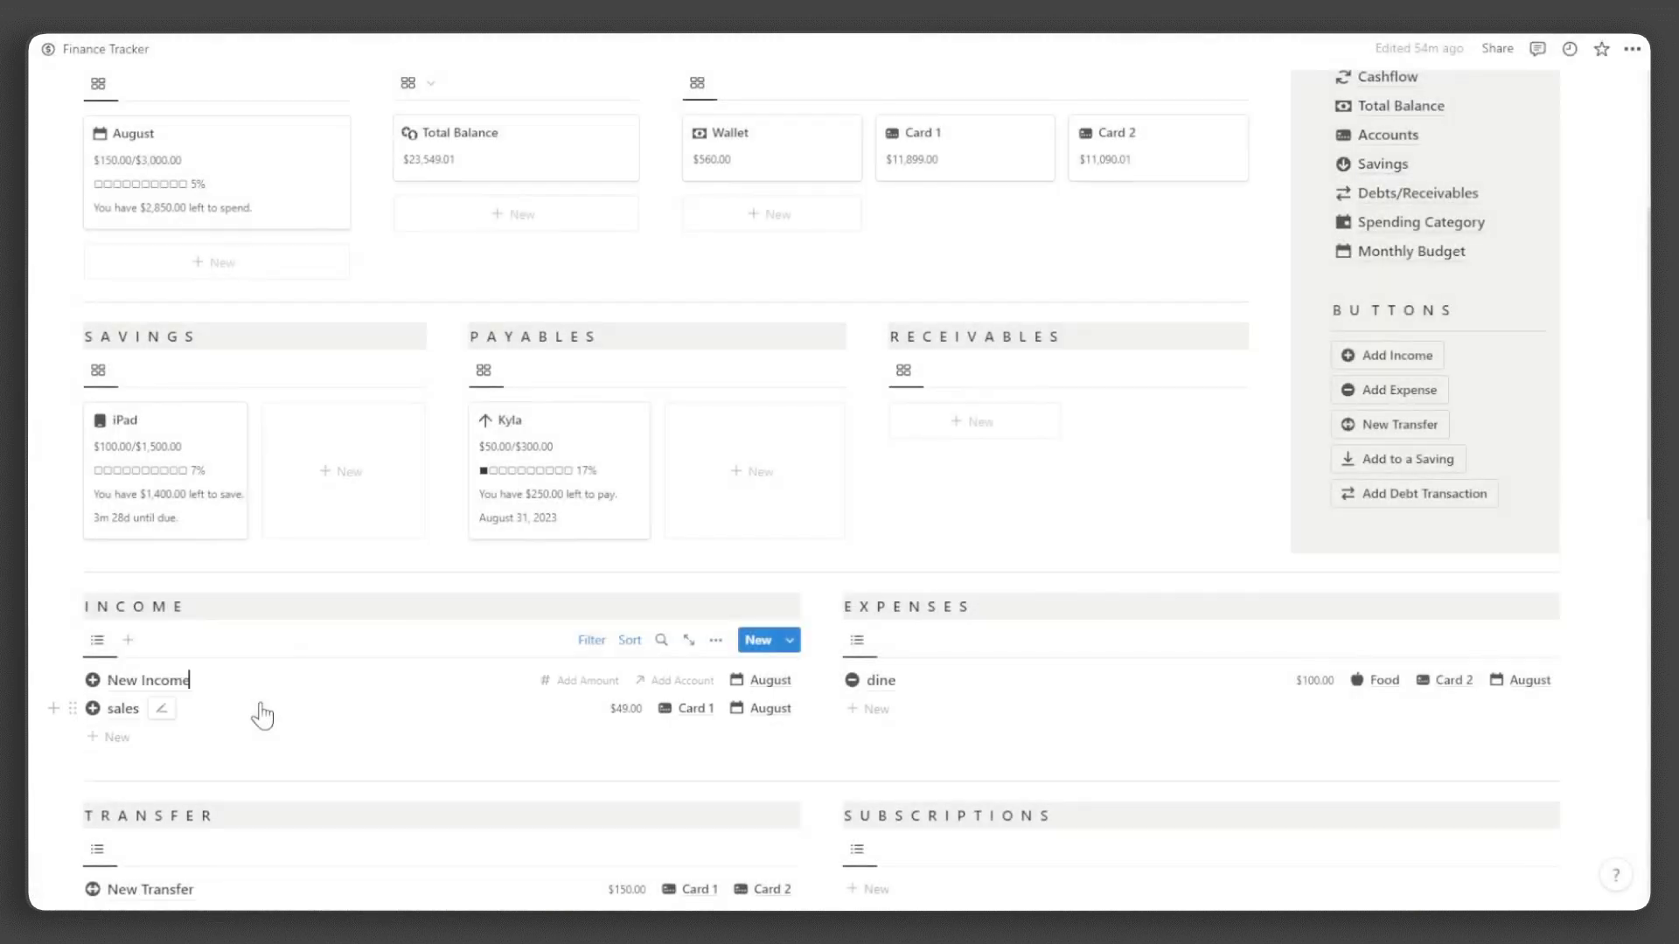
Step: Record a $100.00 commission income on Card 1
{"action": "type", "text": "commission"}
{"action": "key", "text": "Tab"}
{"action": "type", "text": "100"}
{"action": "key", "text": "Tab"}
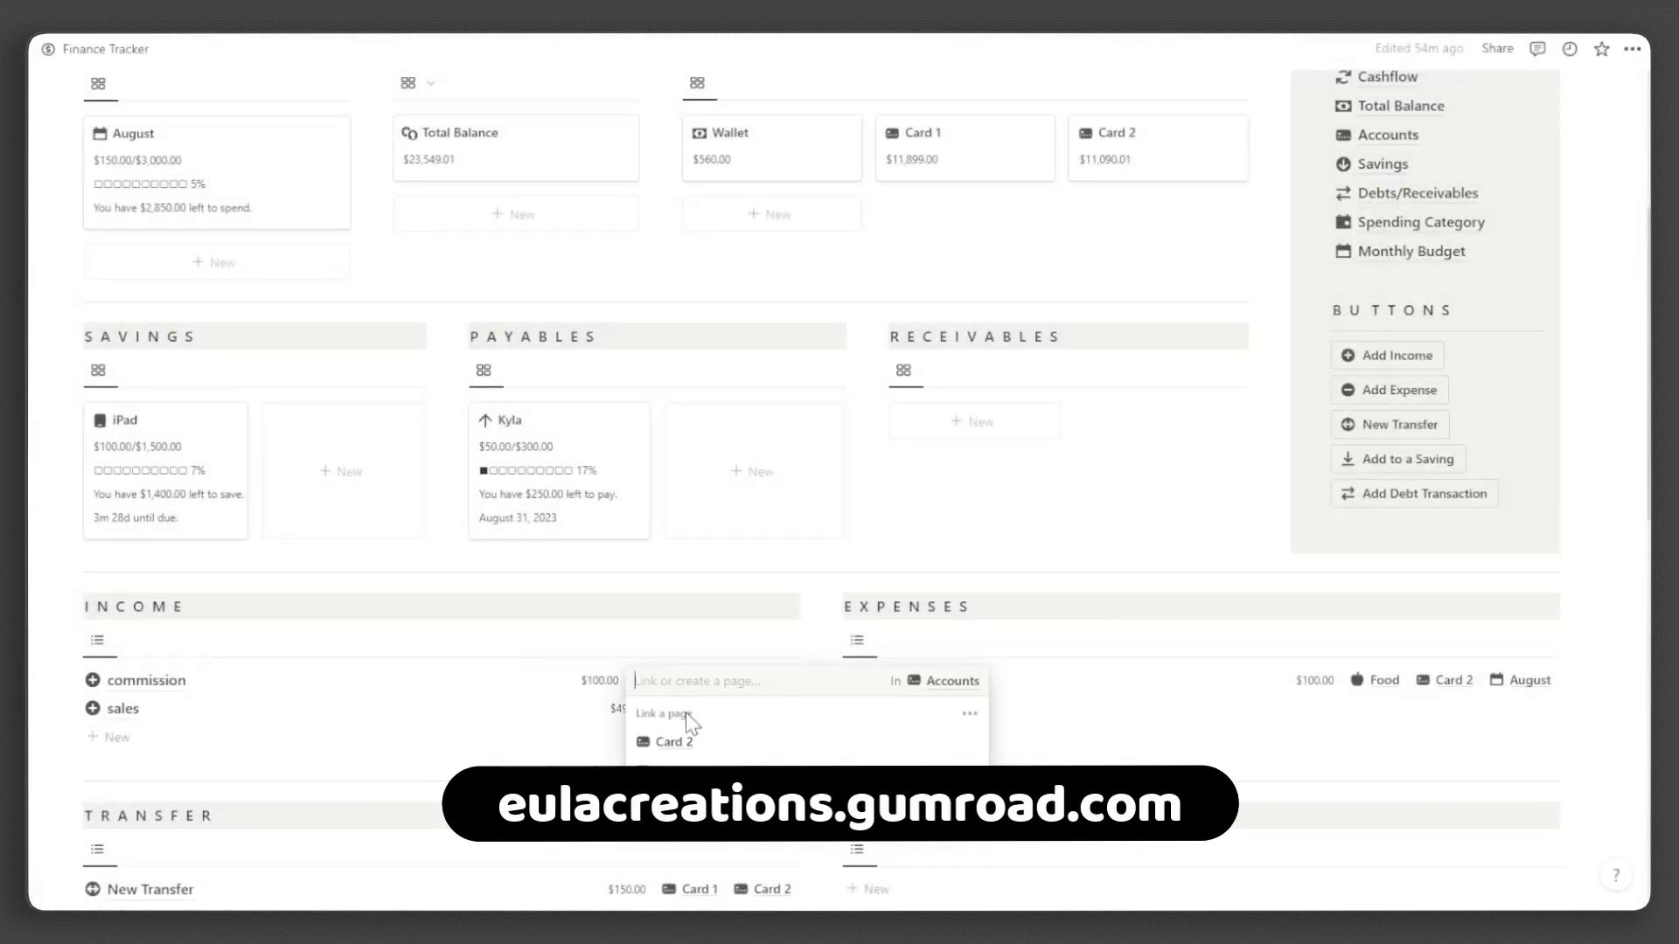
{"action": "left_click", "coordinate": [688, 743]}
Step: Add a $30.00 dine expense filed under the Food category
{"action": "left_click", "coordinate": [885, 713]}
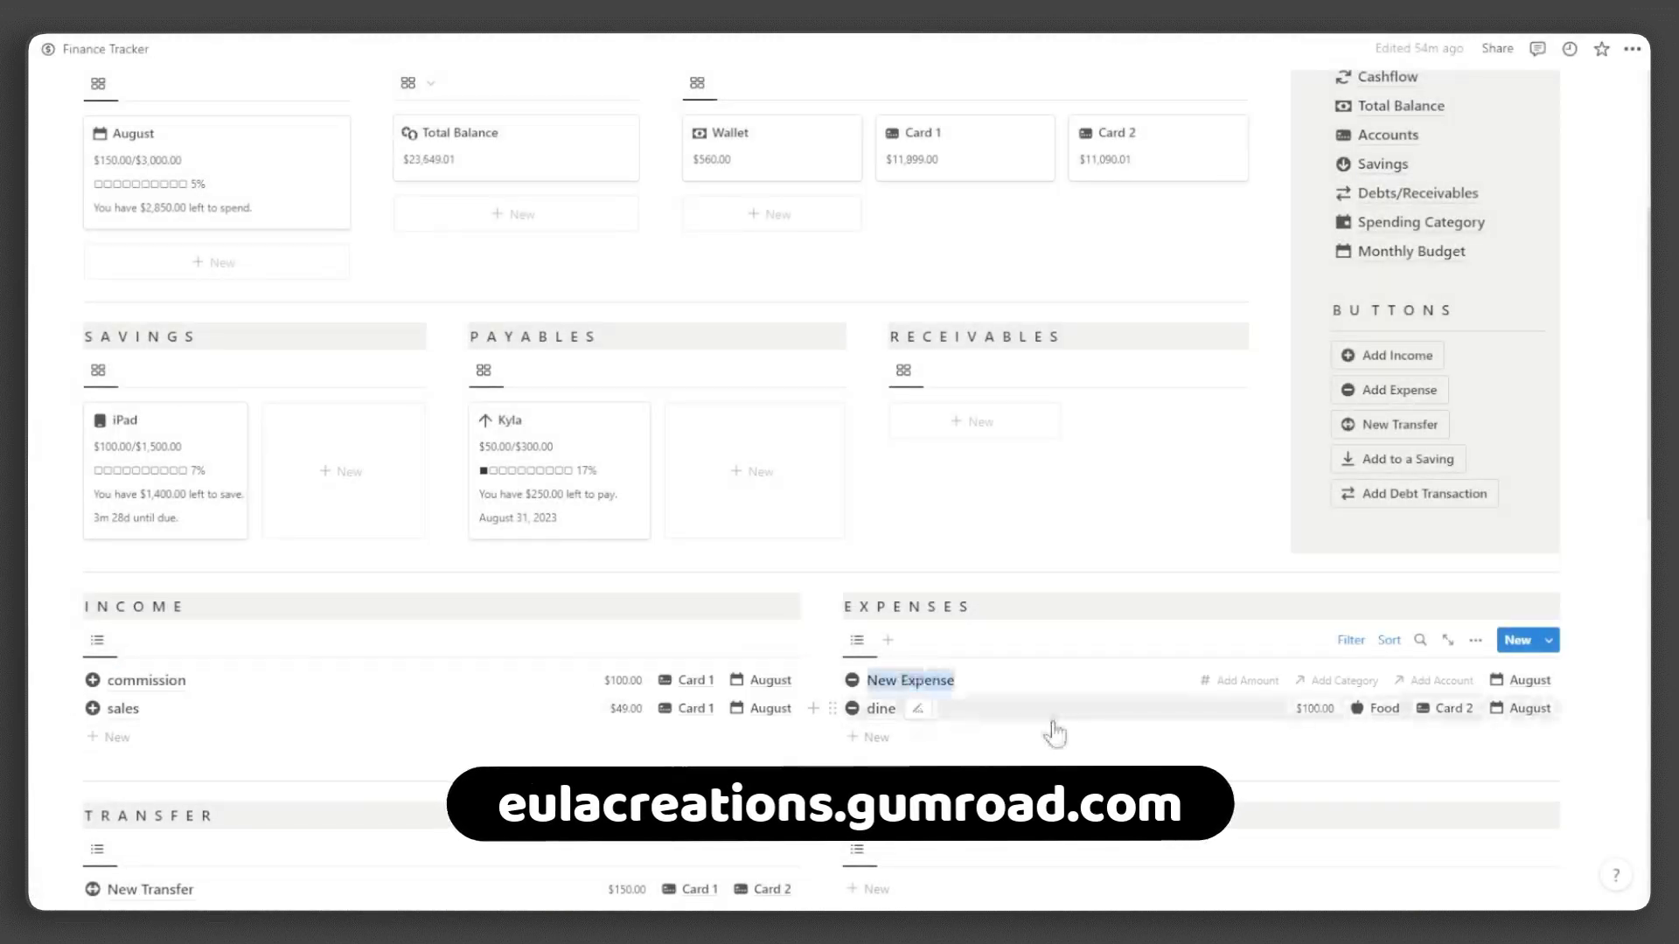
{"action": "type", "text": "dine"}
{"action": "key", "text": "Tab"}
{"action": "type", "text": "30"}
{"action": "key", "text": "Tab"}
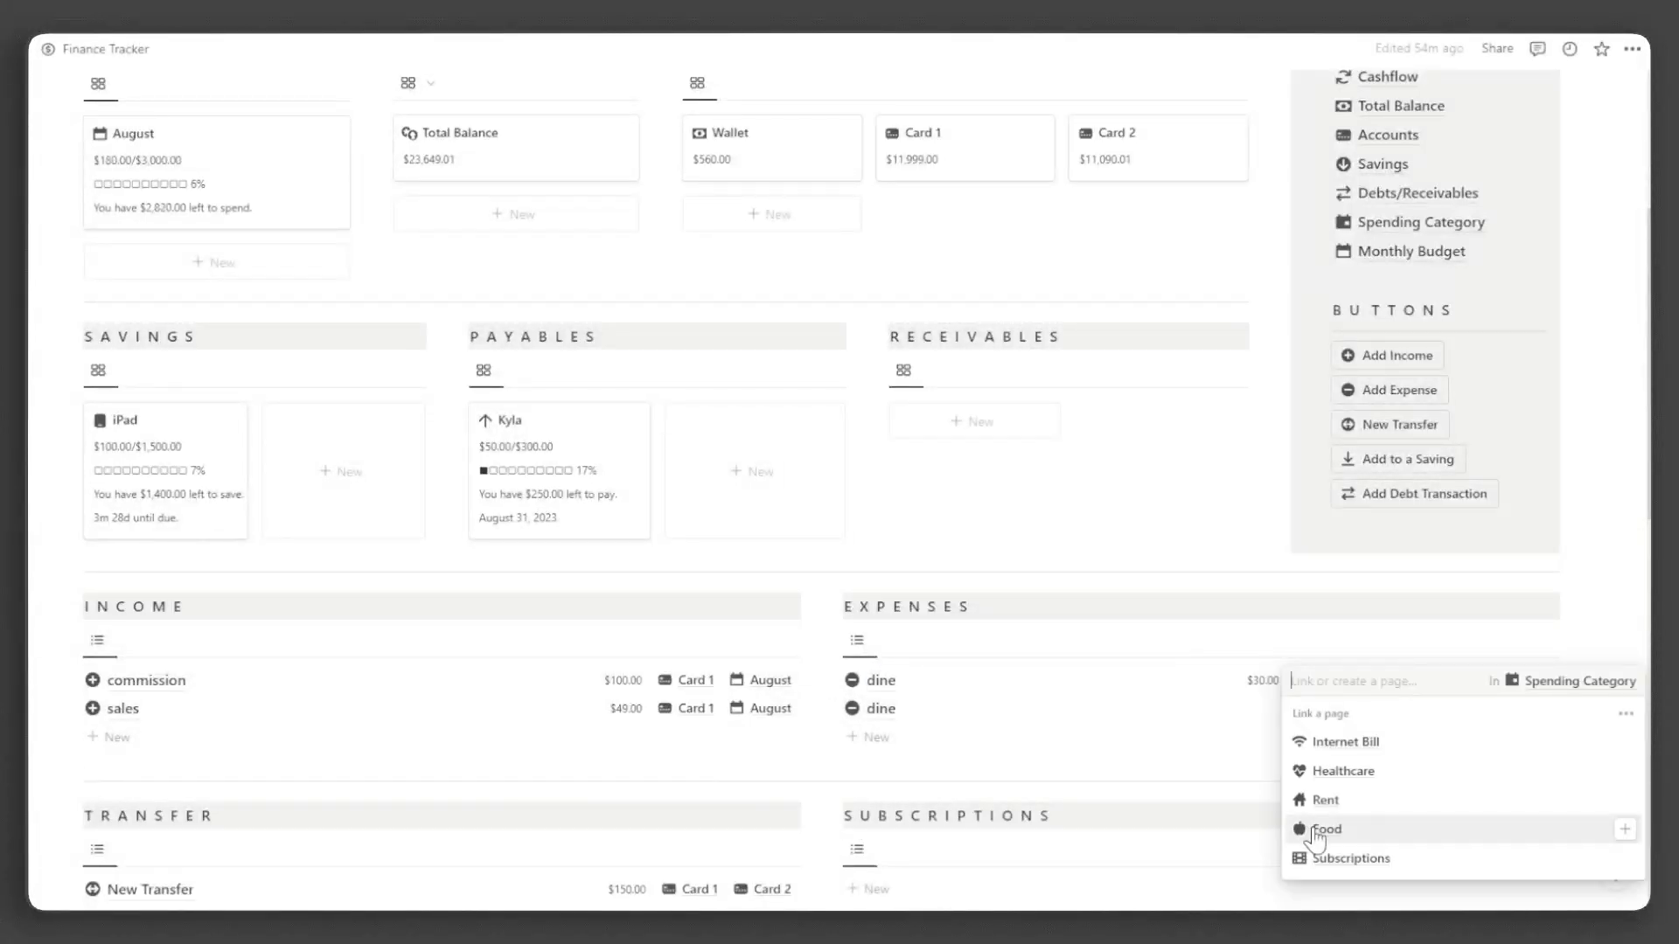
{"action": "left_click", "coordinate": [1322, 829]}
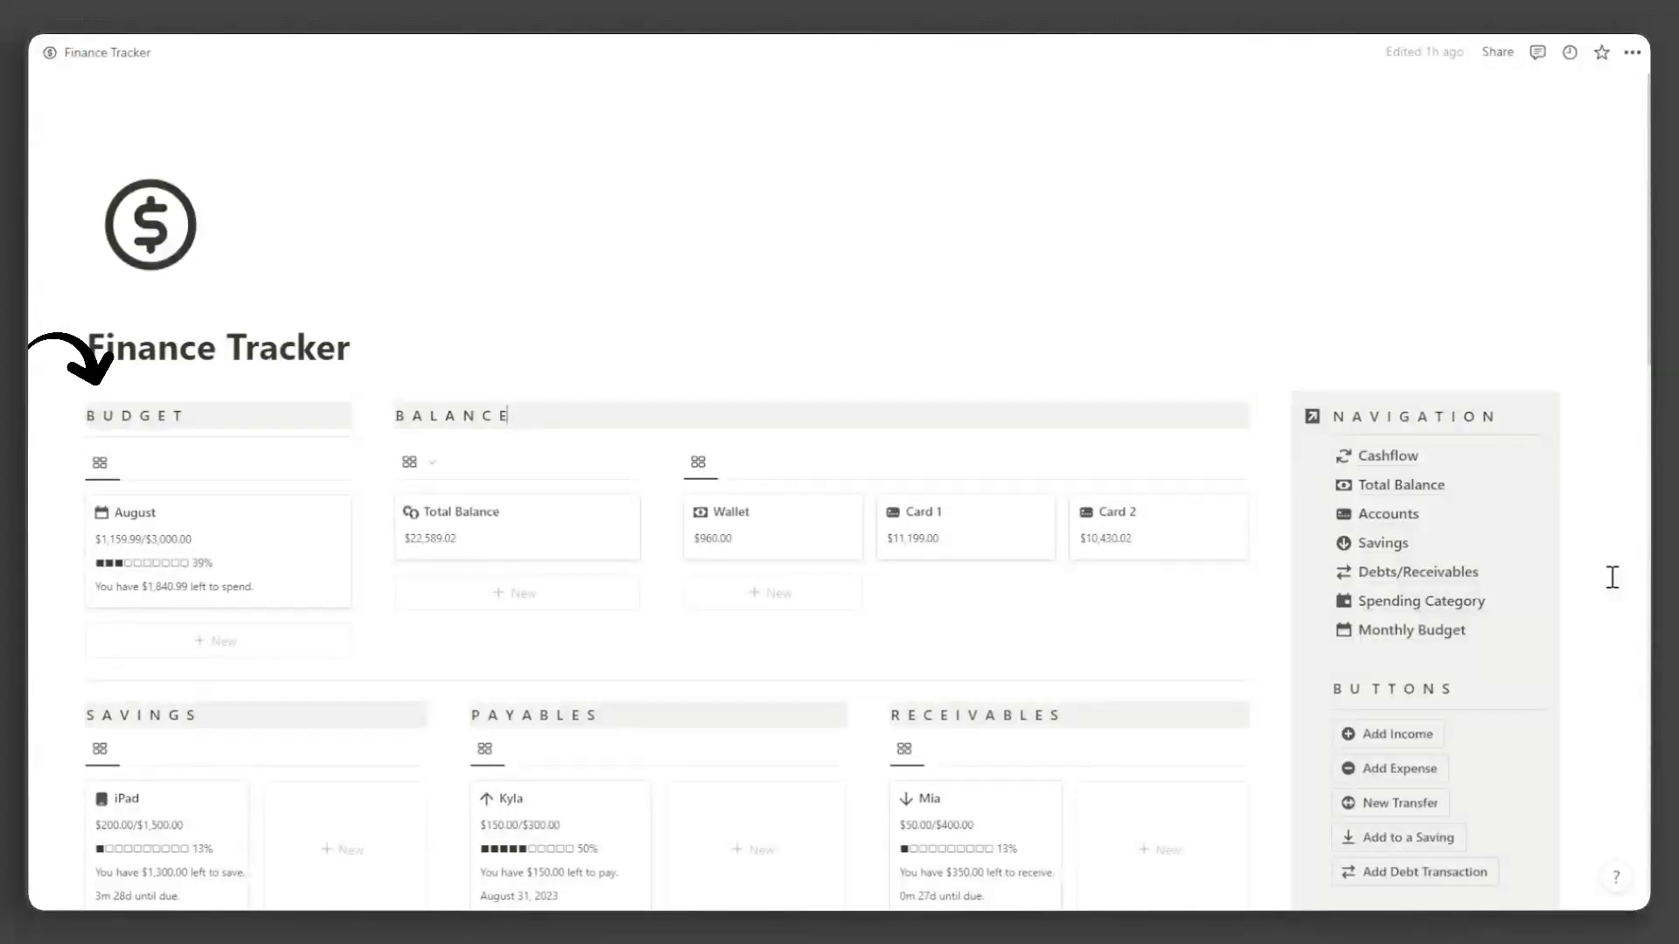
{"action": "left_click", "coordinate": [508, 415]}
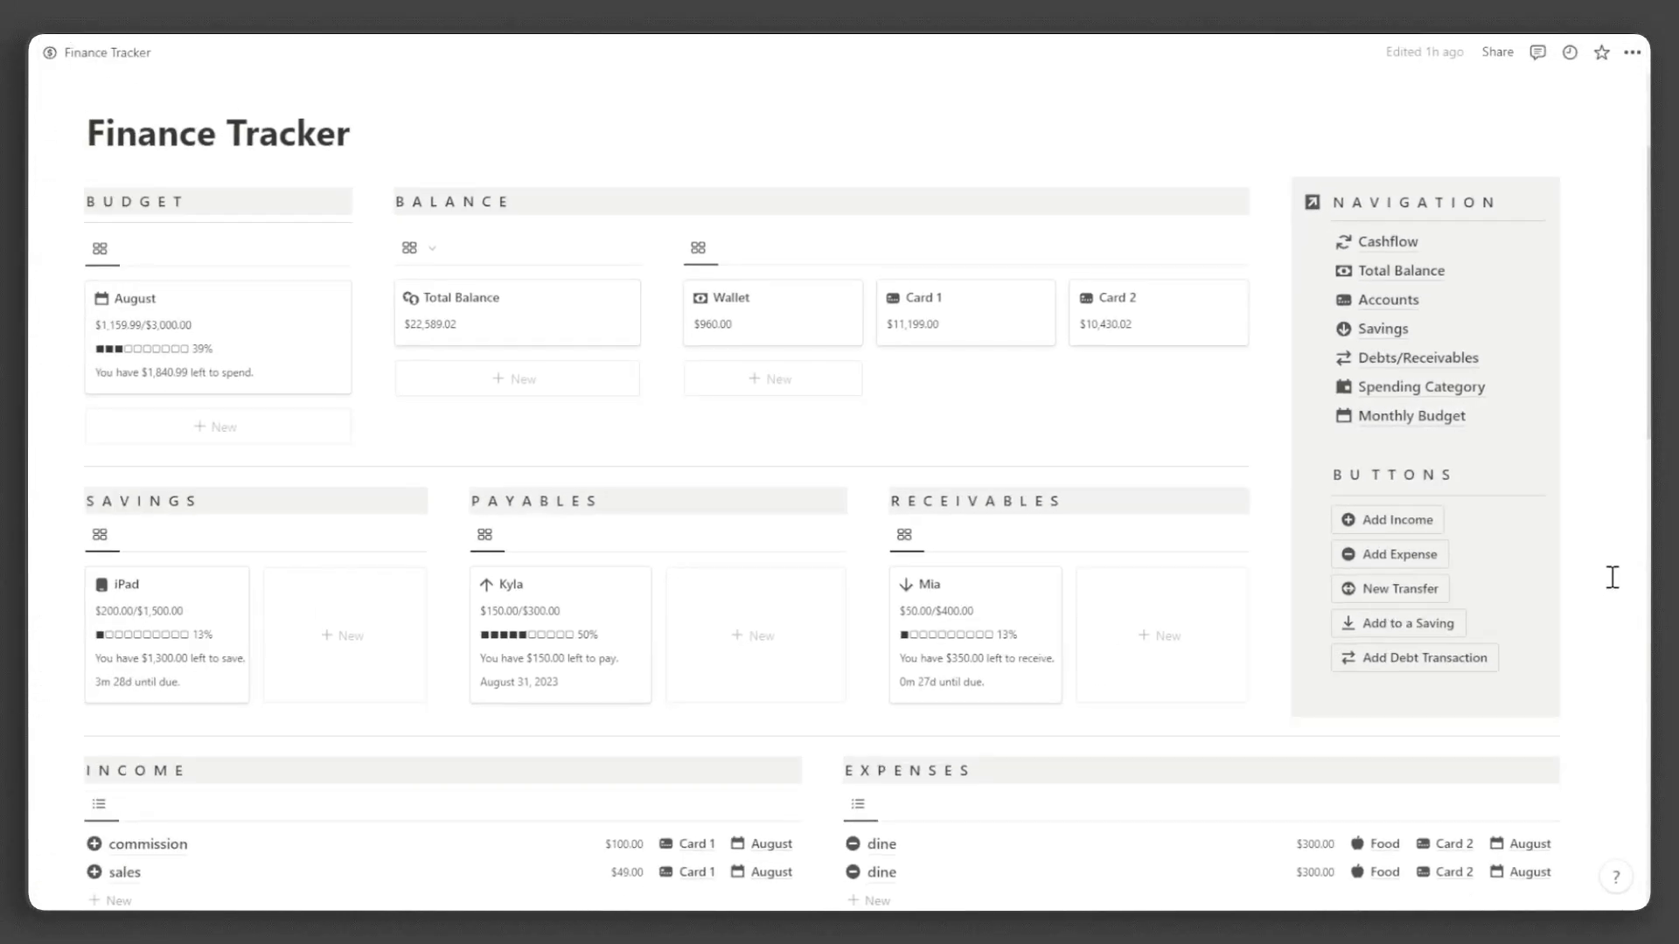
{"action": "scroll", "coordinate": [1599, 633], "scroll_direction": "down", "scroll_amount": 5}
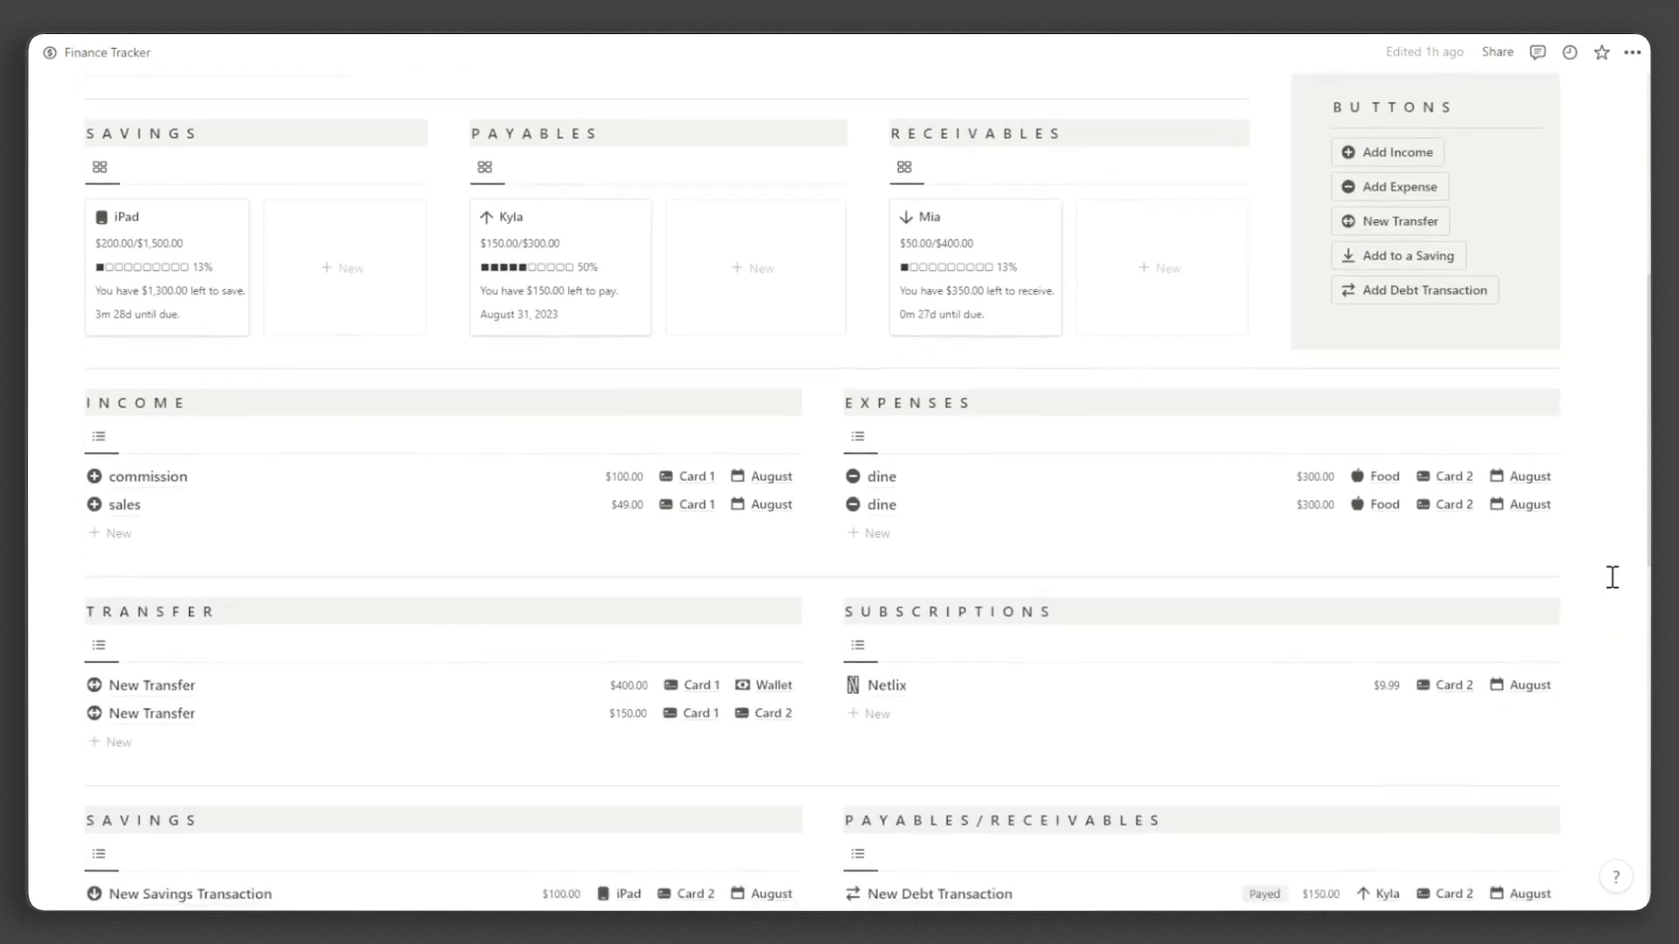
{"action": "scroll", "coordinate": [1611, 577], "scroll_direction": "down", "scroll_amount": 3}
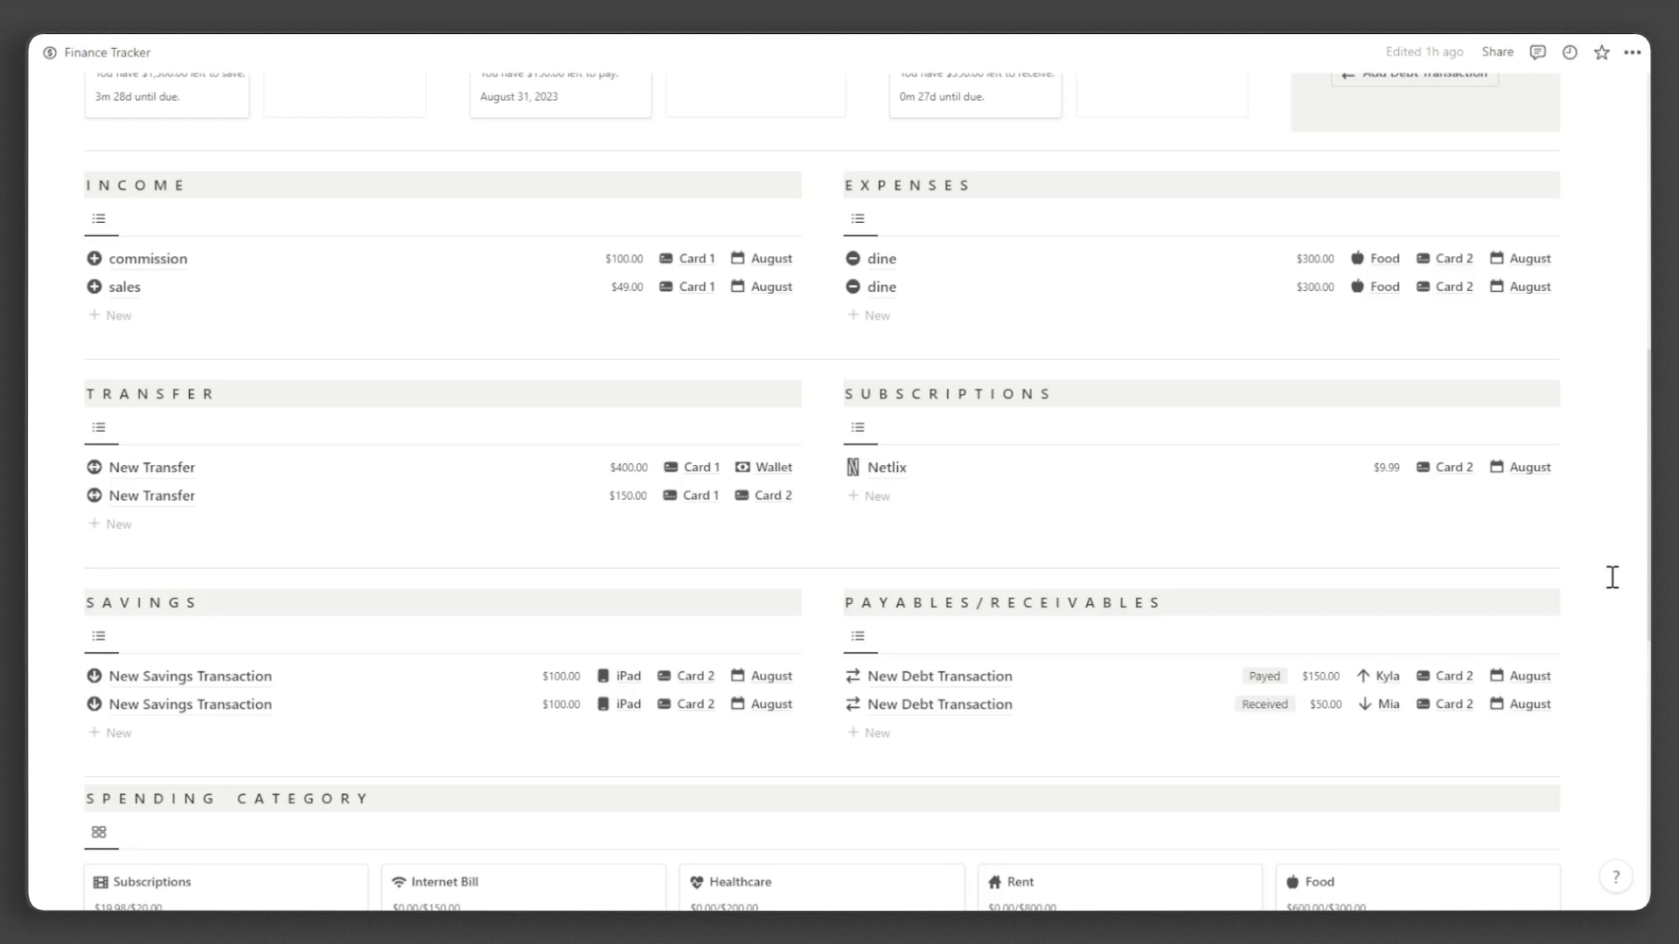
{"action": "scroll", "coordinate": [1612, 577], "scroll_direction": "down", "scroll_amount": 5}
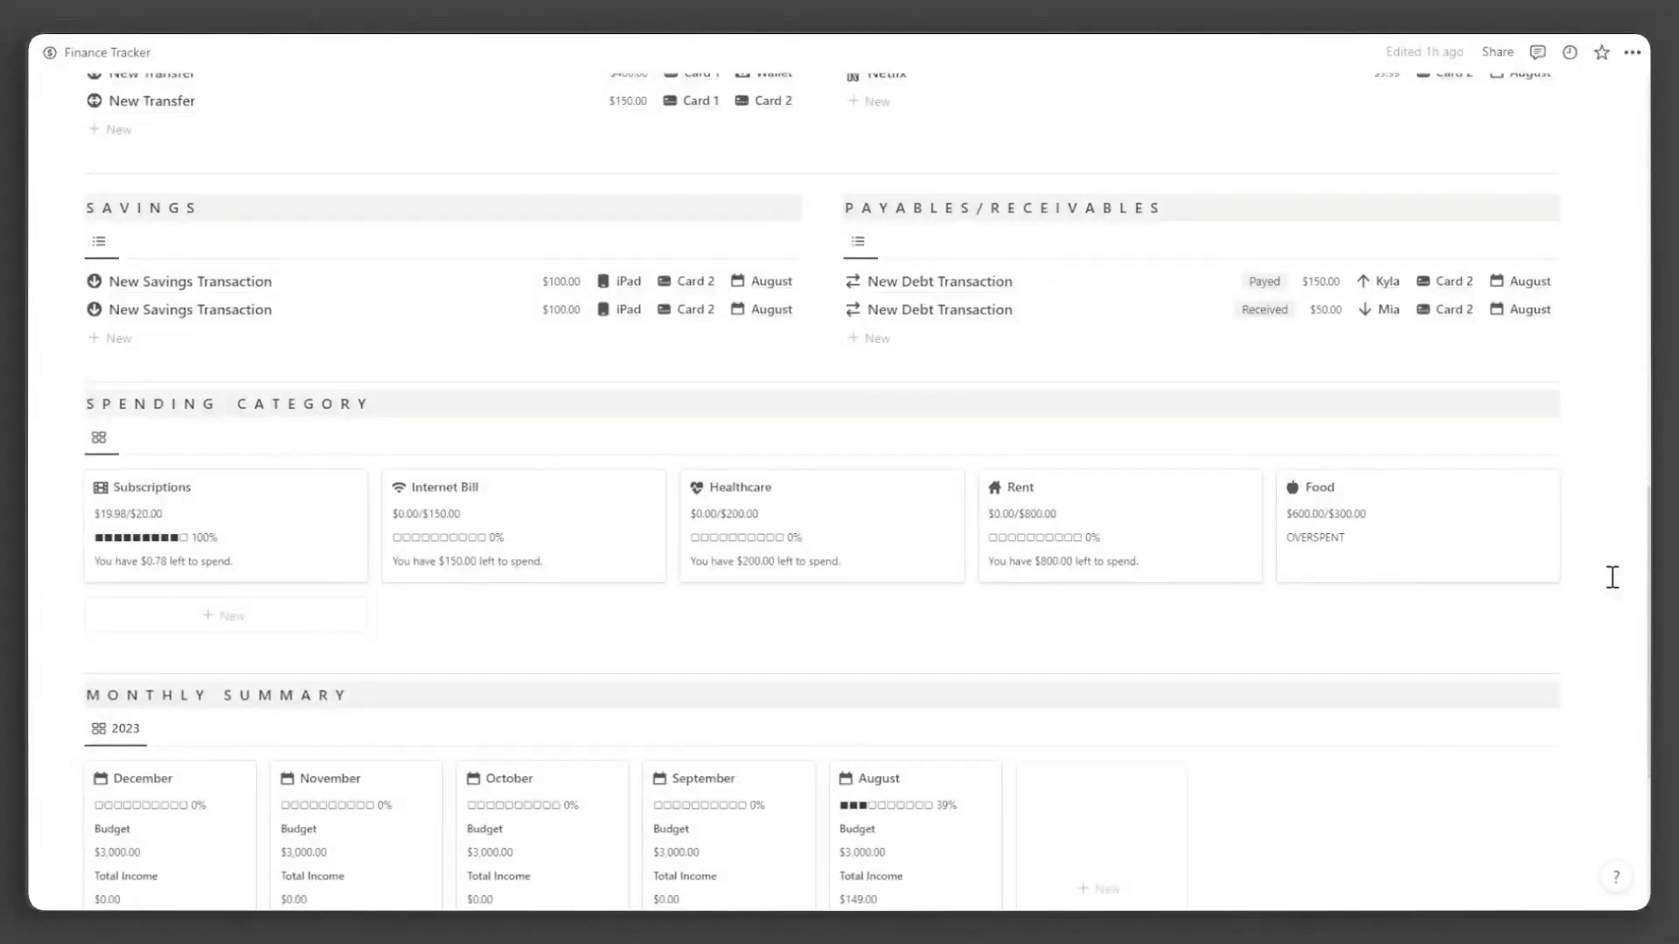
{"action": "scroll", "coordinate": [1611, 578], "scroll_direction": "down", "scroll_amount": 4}
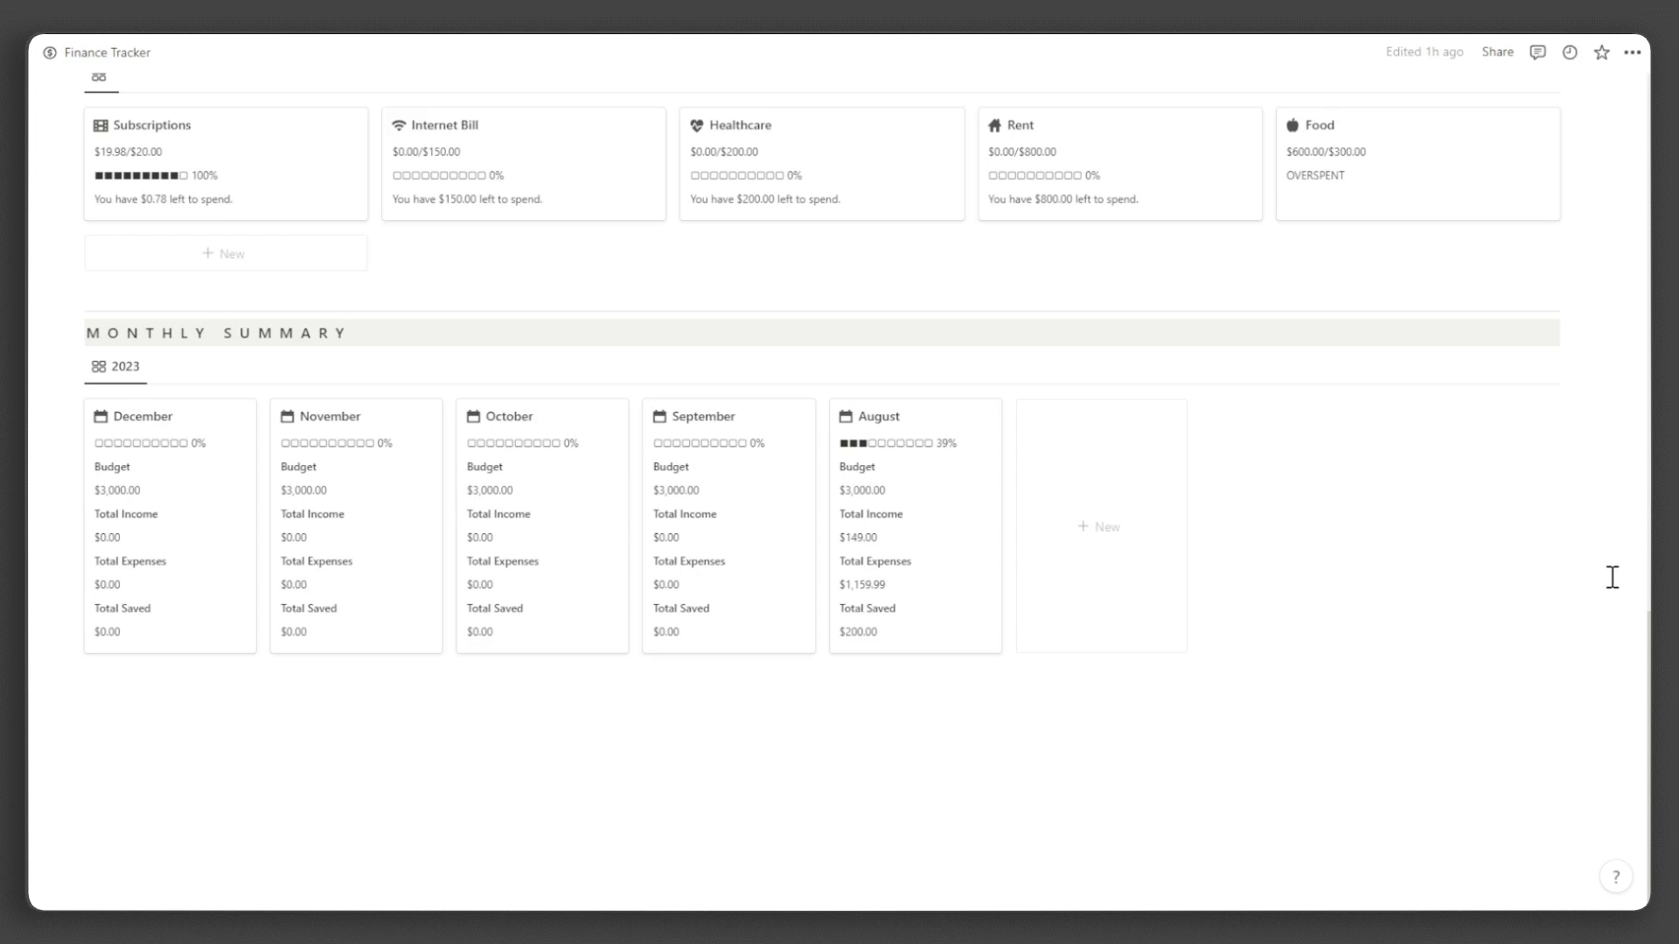
{"action": "scroll", "coordinate": [1612, 577], "scroll_direction": "up", "scroll_amount": 20}
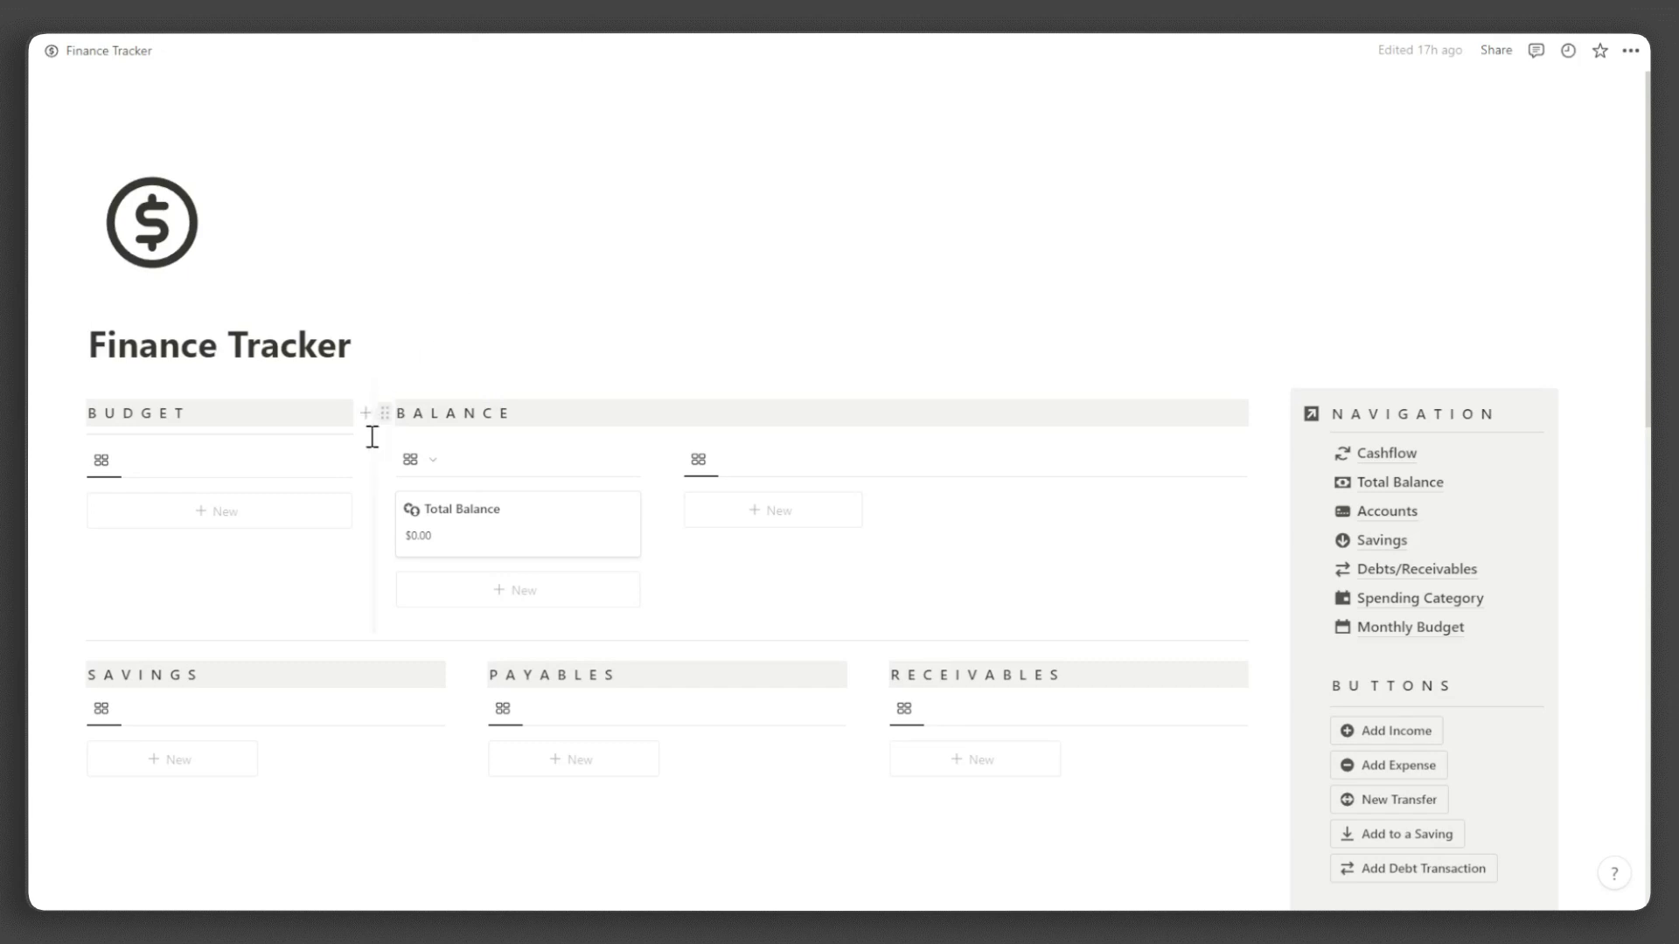
Step: Set the Monthly Budget Template as the default for all views
{"action": "left_click", "coordinate": [341, 462]}
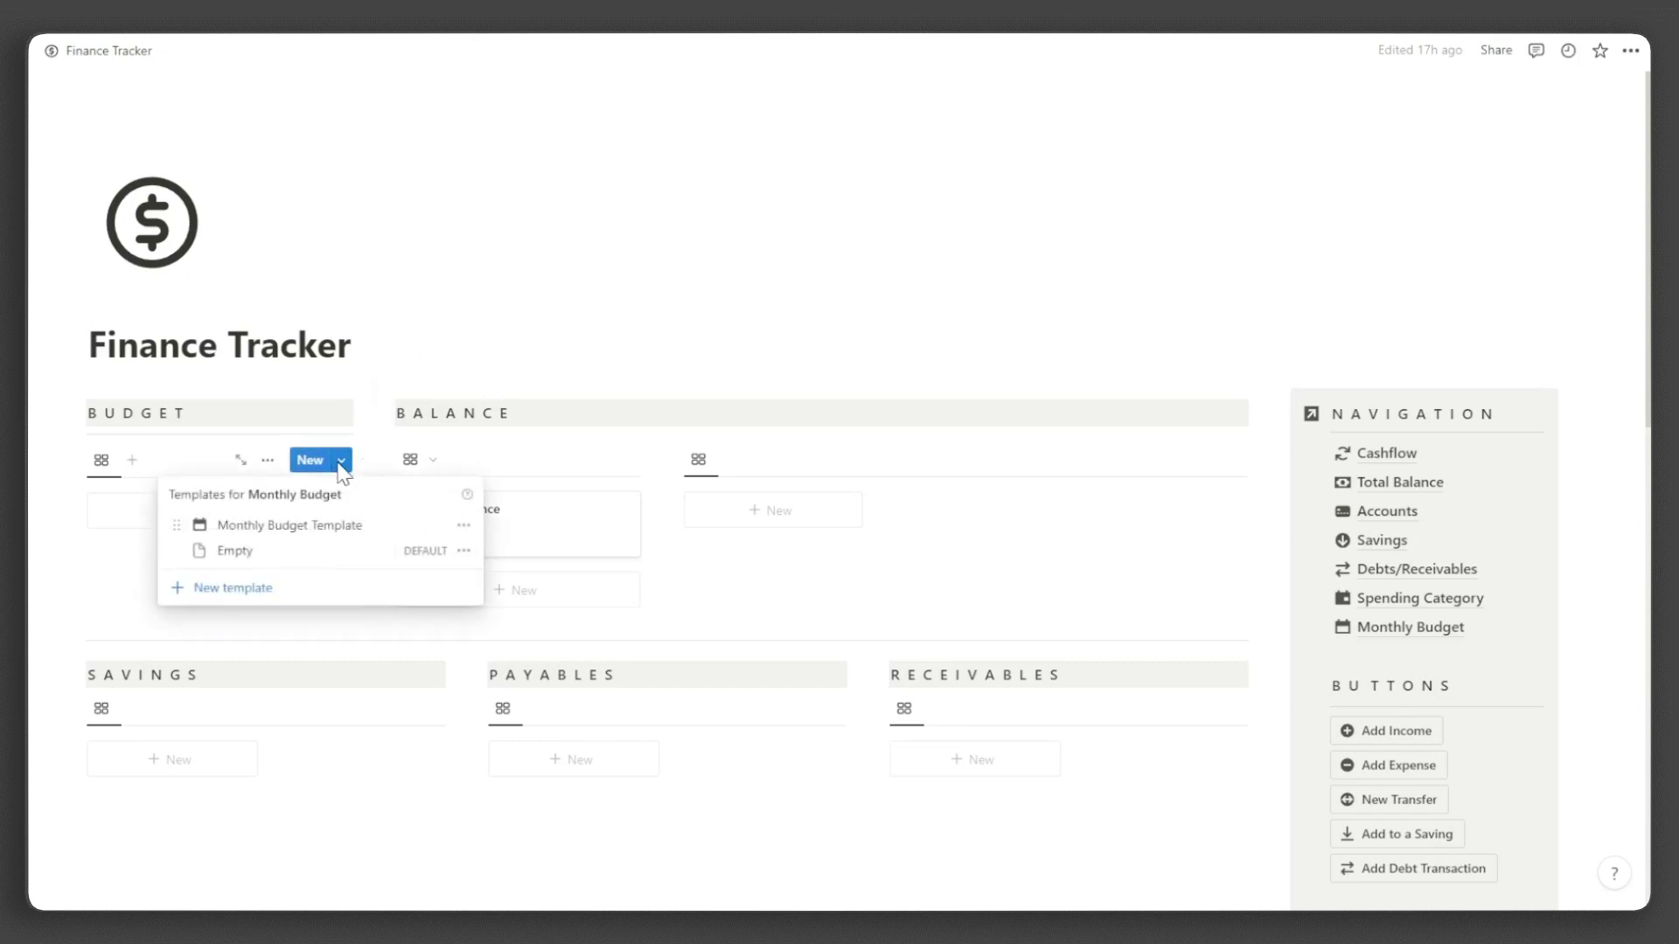
{"action": "left_click", "coordinate": [464, 525]}
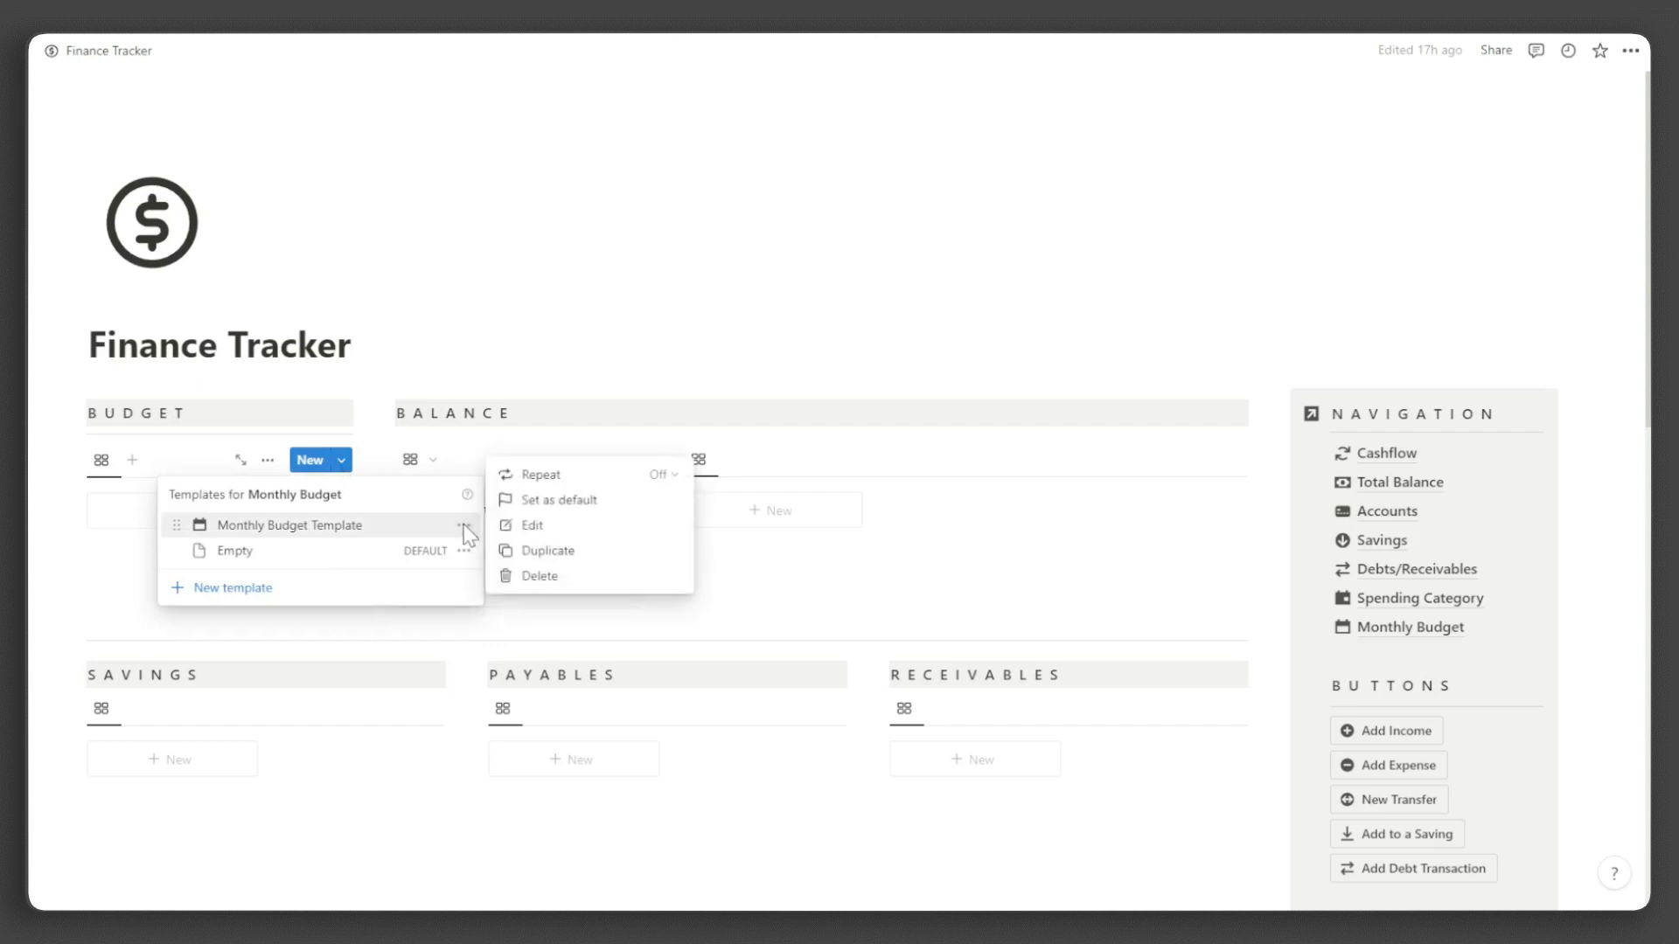
{"action": "left_click", "coordinate": [580, 499]}
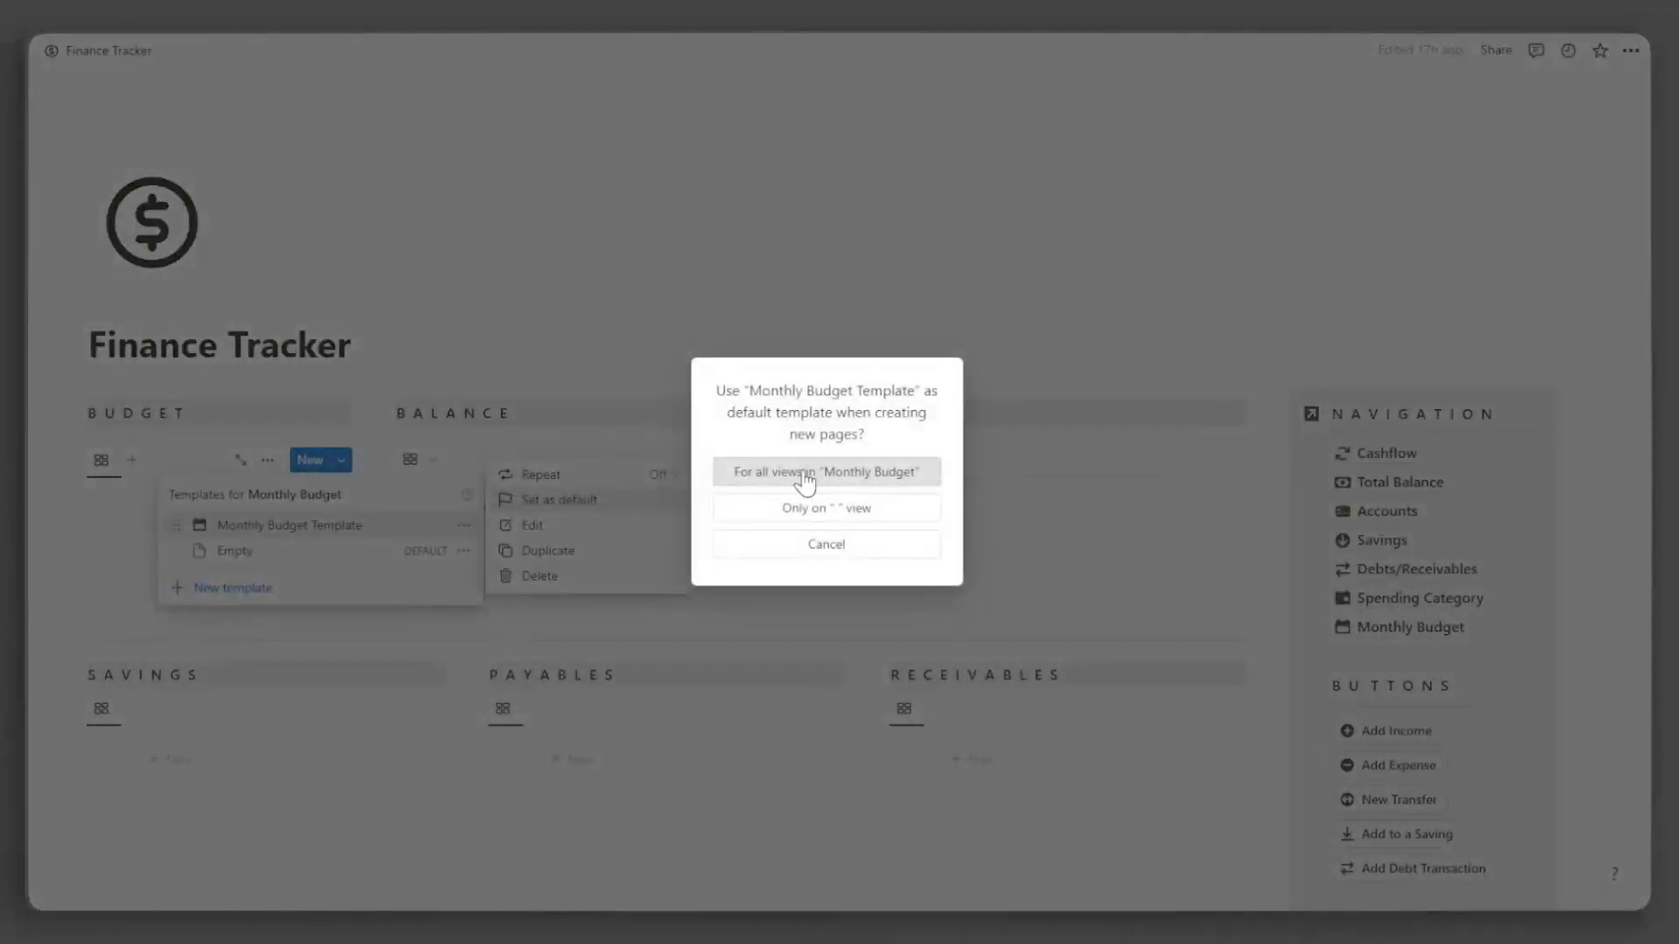
{"action": "left_click", "coordinate": [801, 473]}
Step: Check the Balance, Accounts and Receivables template lists, then make New Income the default
{"action": "left_click", "coordinate": [629, 460]}
{"action": "left_click", "coordinate": [1238, 460]}
{"action": "scroll", "coordinate": [1242, 468], "scroll_direction": "down", "scroll_amount": 4}
{"action": "left_click", "coordinate": [1238, 368]}
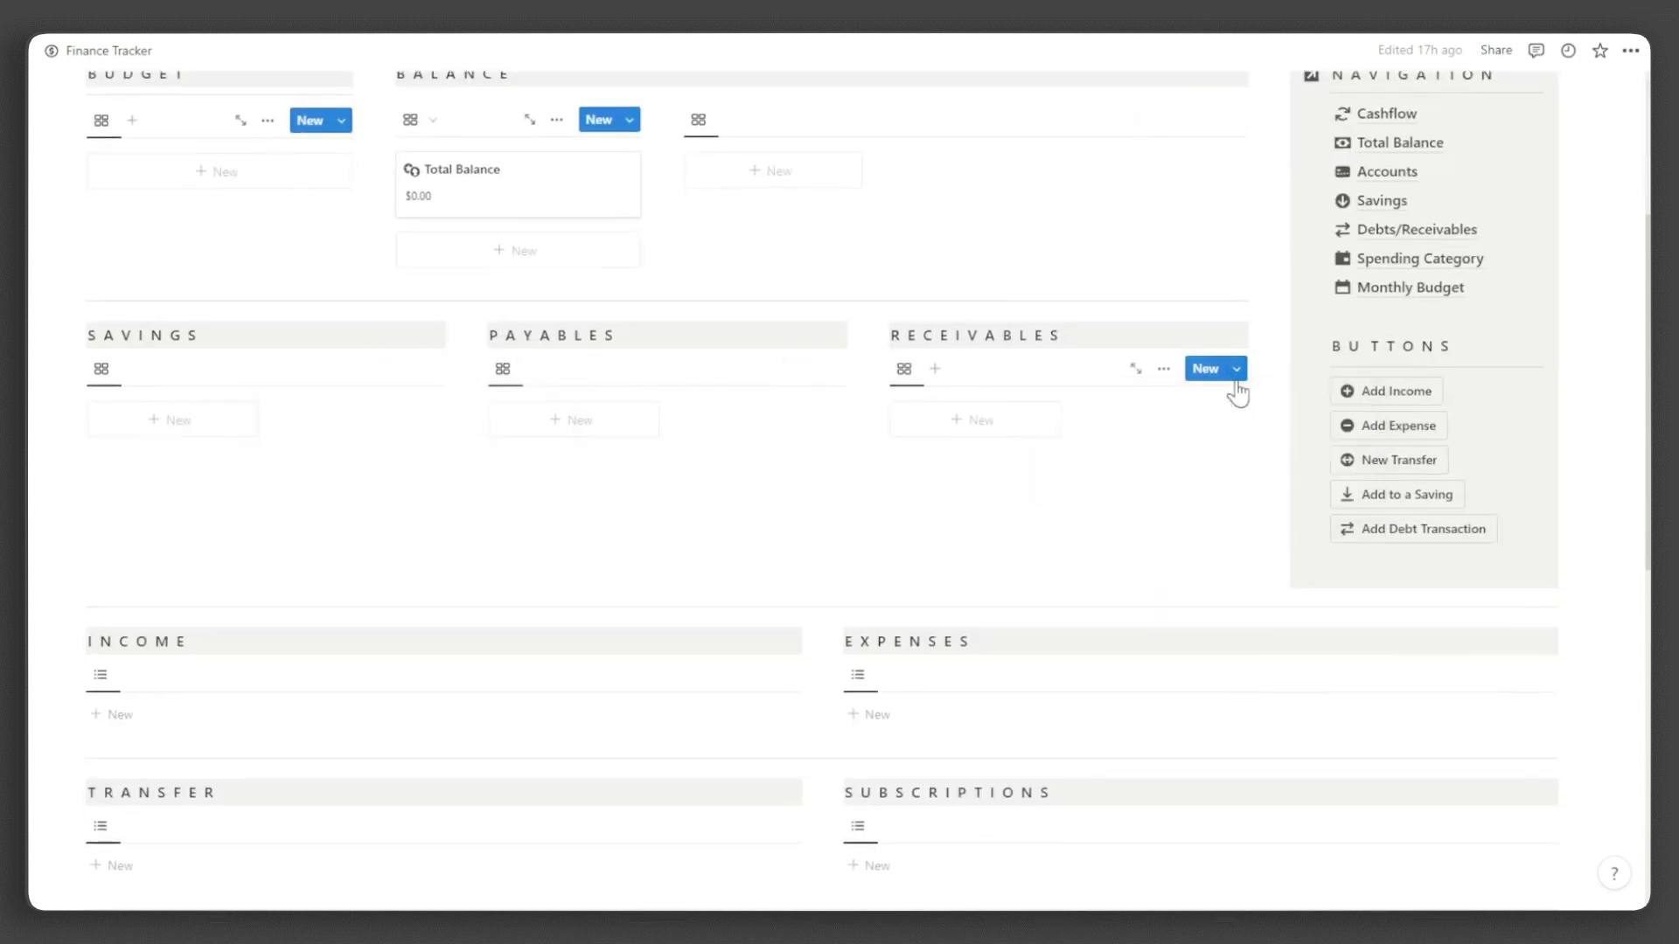
{"action": "scroll", "coordinate": [1228, 390], "scroll_direction": "down", "scroll_amount": 1}
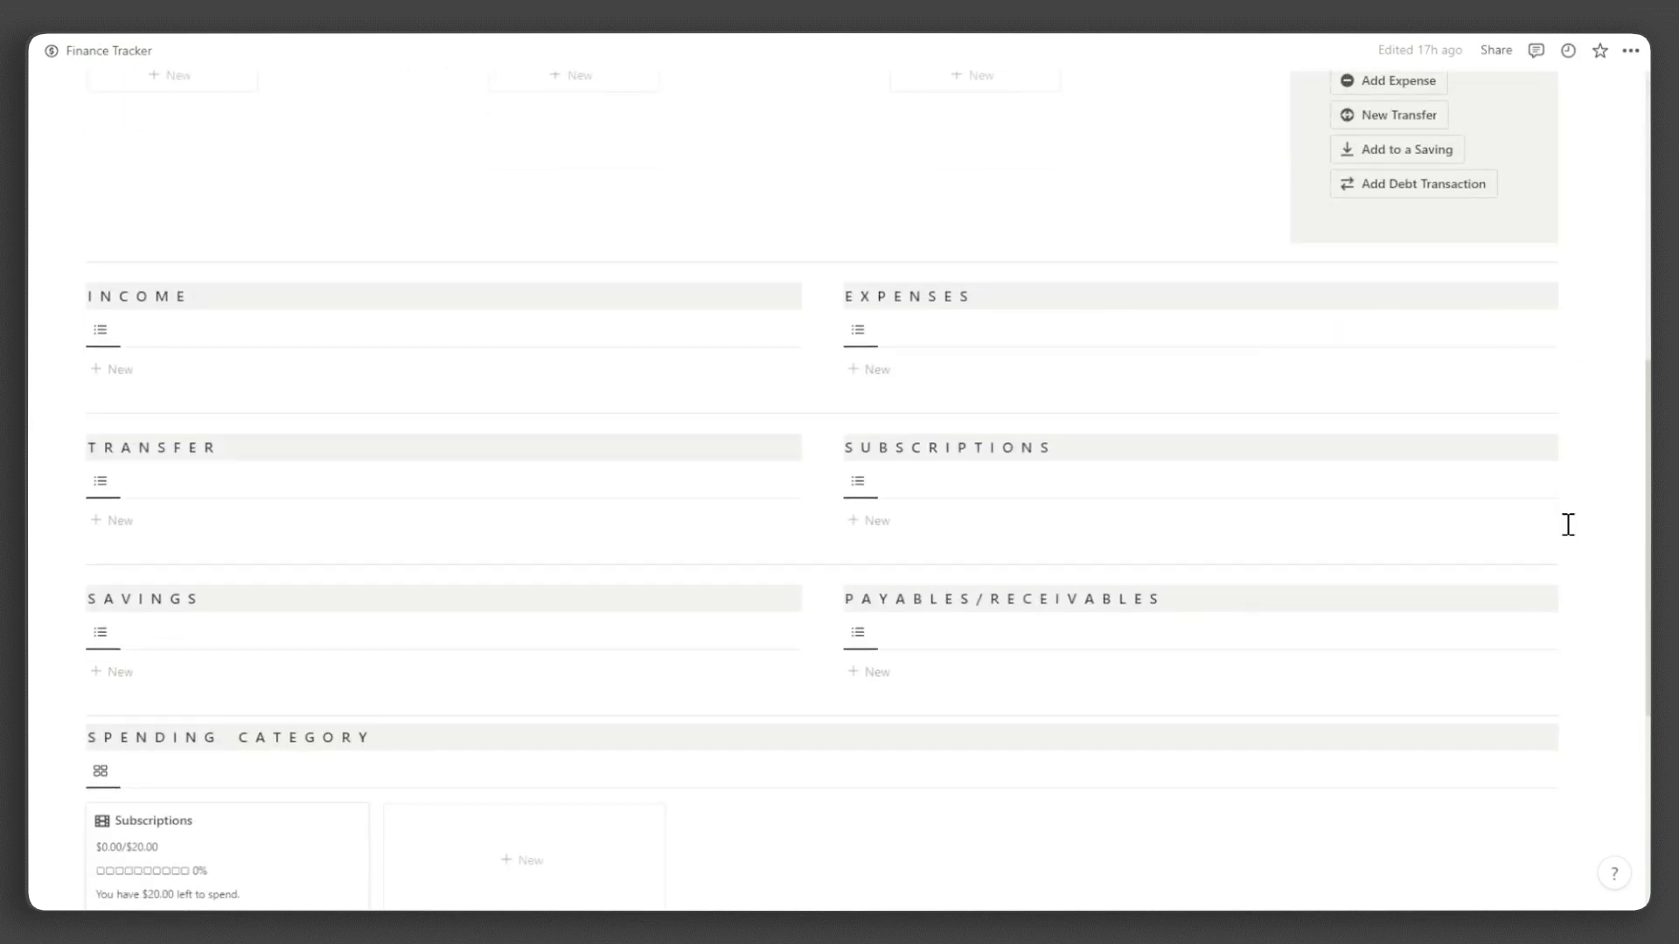
{"action": "left_click", "coordinate": [793, 316]}
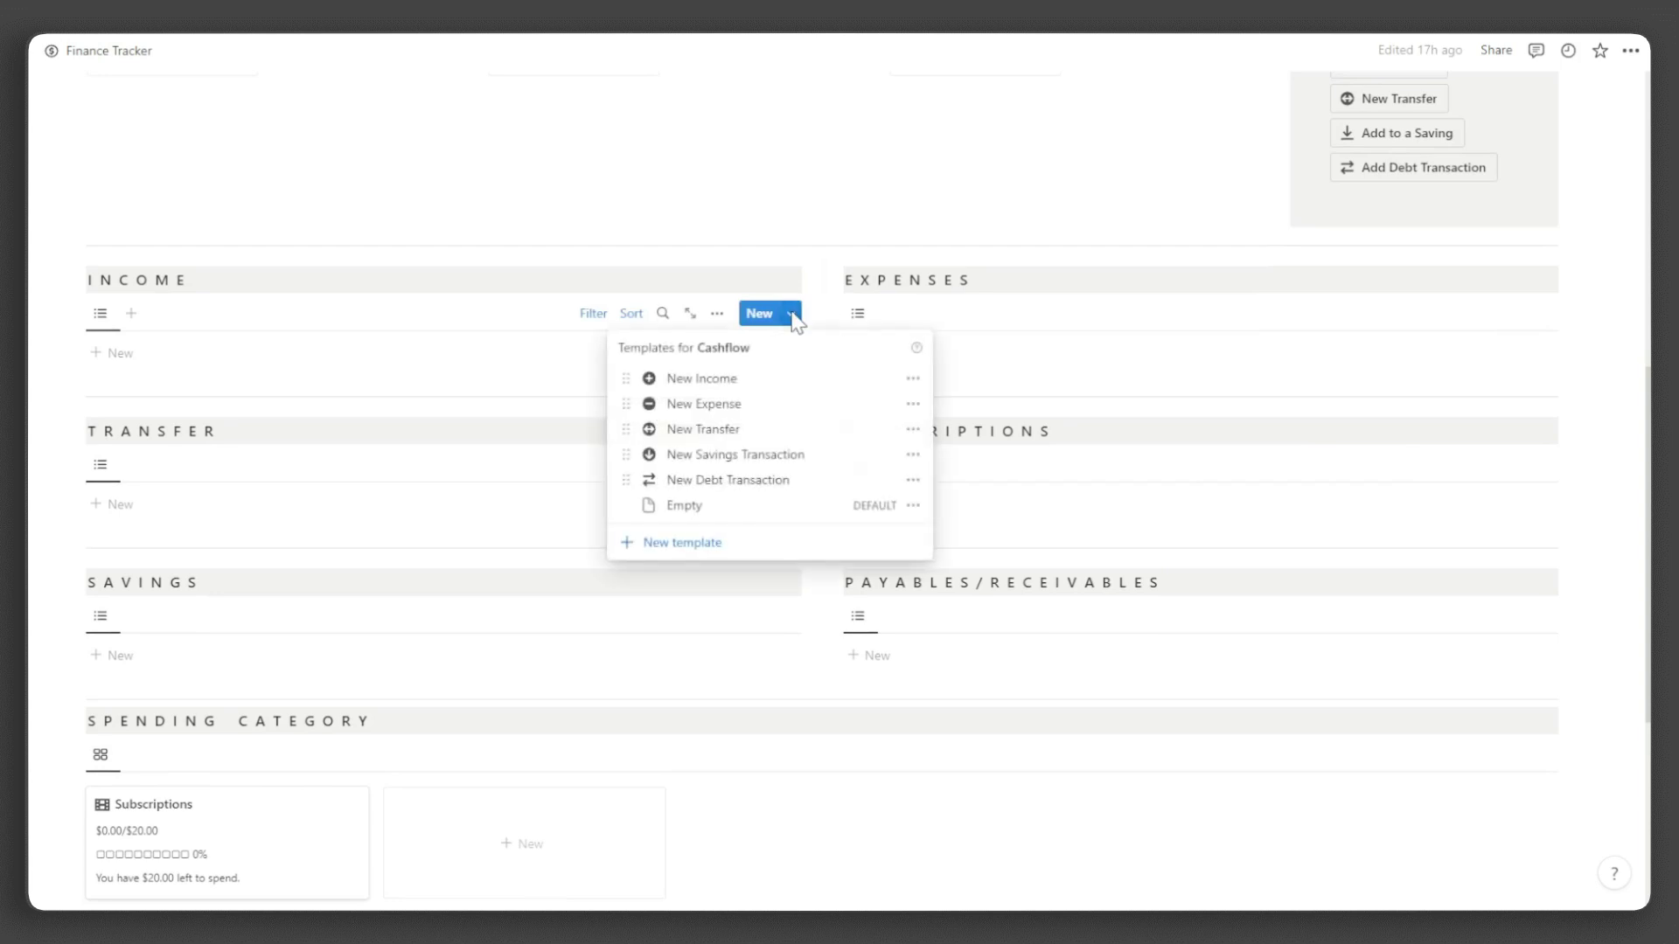
{"action": "left_click", "coordinate": [913, 379]}
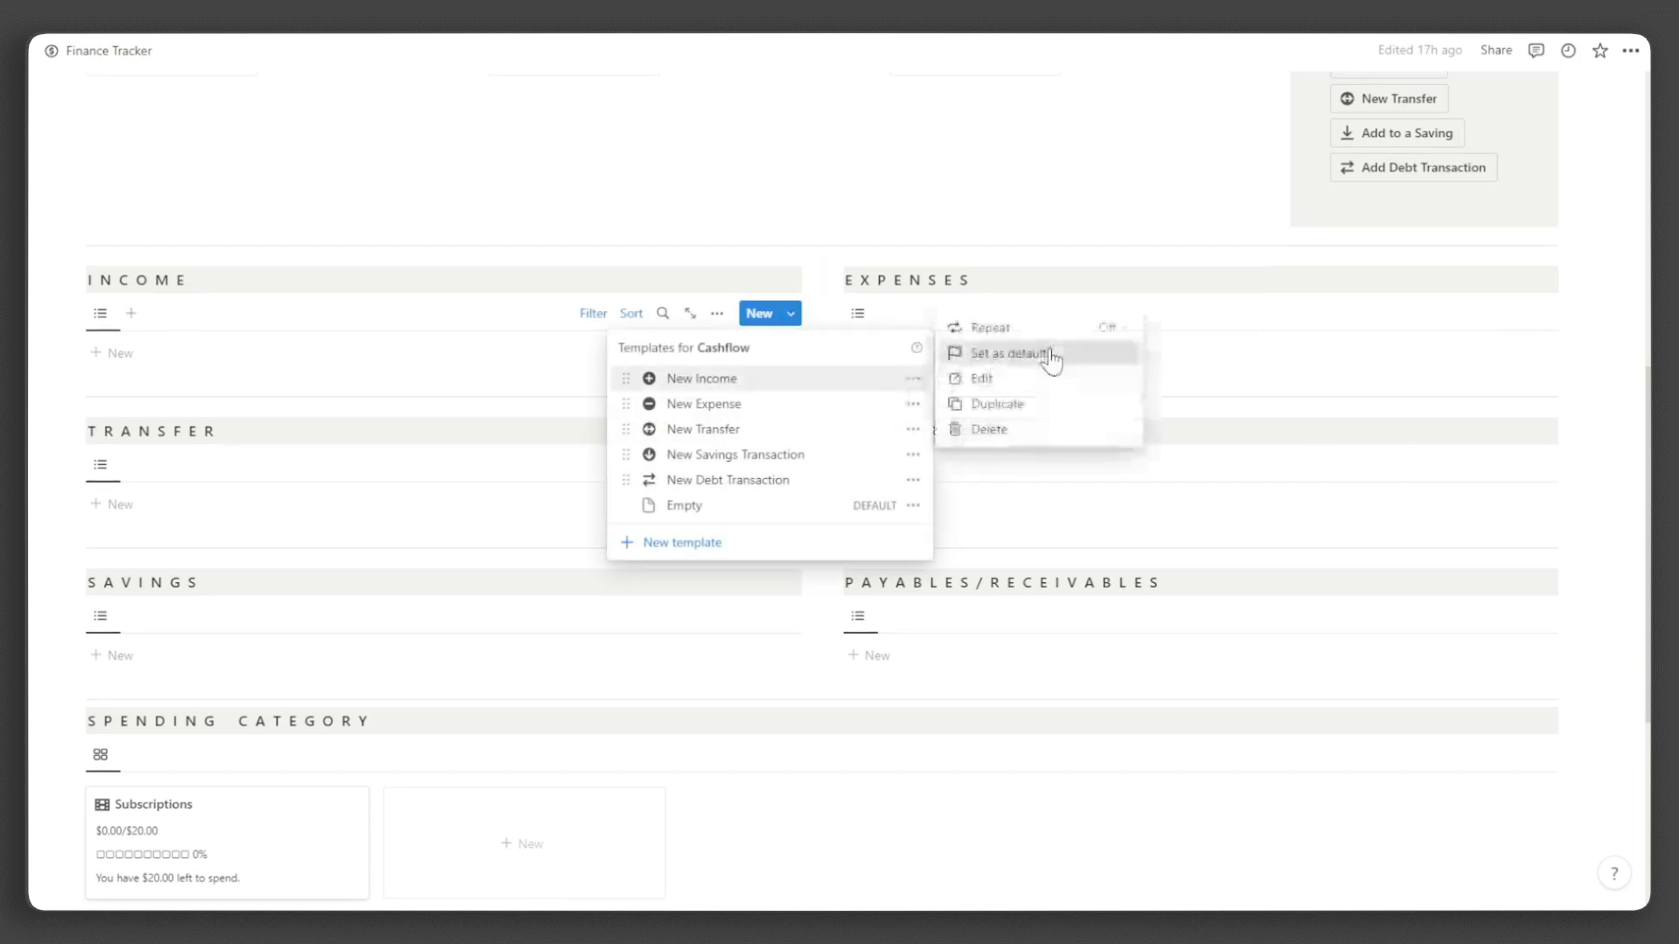
{"action": "left_click", "coordinate": [1040, 355]}
{"action": "left_click", "coordinate": [826, 508]}
Step: Make New Expense and New Transfer the default templates for their views
{"action": "left_click", "coordinate": [1548, 313]}
{"action": "left_click", "coordinate": [1626, 403]}
{"action": "left_click", "coordinate": [1443, 378]}
{"action": "left_click", "coordinate": [884, 505]}
{"action": "left_click", "coordinate": [793, 464]}
{"action": "left_click", "coordinate": [913, 579]}
{"action": "left_click", "coordinate": [1008, 555]}
{"action": "left_click", "coordinate": [838, 516]}
Step: Set the Savings template as the default for new savings entries
{"action": "left_click", "coordinate": [1547, 464]}
{"action": "left_click", "coordinate": [790, 615]}
{"action": "left_click", "coordinate": [913, 757]}
{"action": "left_click", "coordinate": [1008, 732]}
{"action": "left_click", "coordinate": [869, 506]}
Step: Check the Payables/Receivables and Spending Category template lists, then open the Monthly Budget database
{"action": "left_click", "coordinate": [1548, 615]}
{"action": "left_click", "coordinate": [1619, 784]}
{"action": "scroll", "coordinate": [1600, 524], "scroll_direction": "down", "scroll_amount": 4}
{"action": "left_click", "coordinate": [1544, 423]}
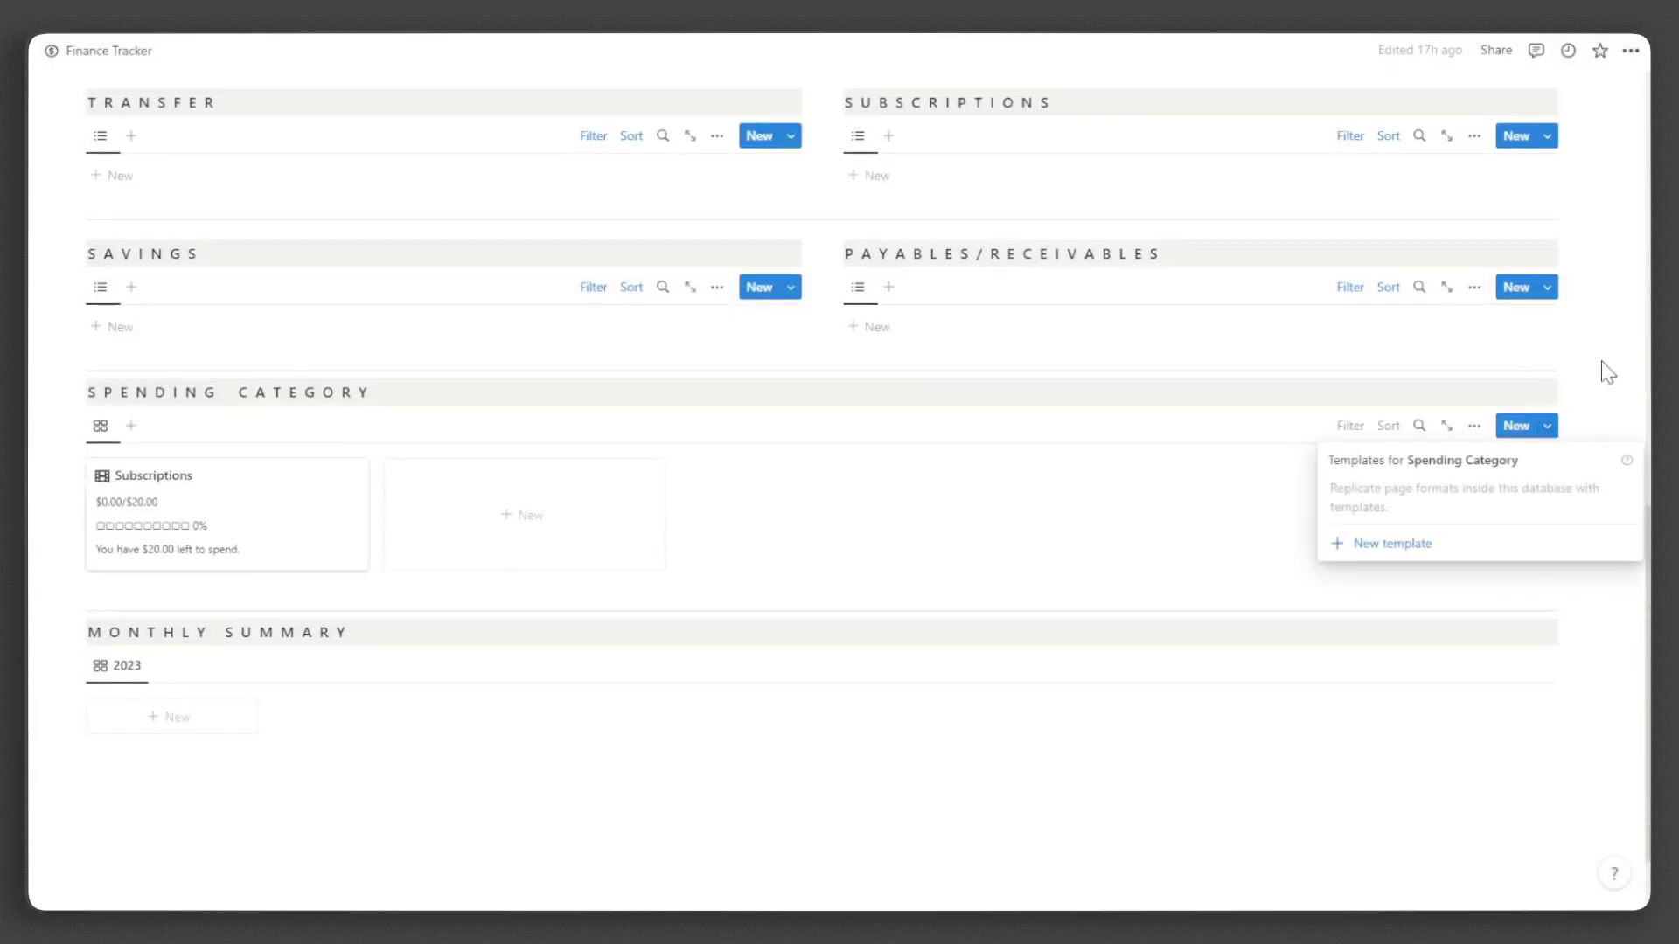
{"action": "left_click", "coordinate": [1603, 367]}
{"action": "scroll", "coordinate": [1615, 514], "scroll_direction": "down", "scroll_amount": 1}
{"action": "scroll", "coordinate": [1615, 513], "scroll_direction": "up", "scroll_amount": 4}
{"action": "scroll", "coordinate": [1616, 514], "scroll_direction": "up", "scroll_amount": 8}
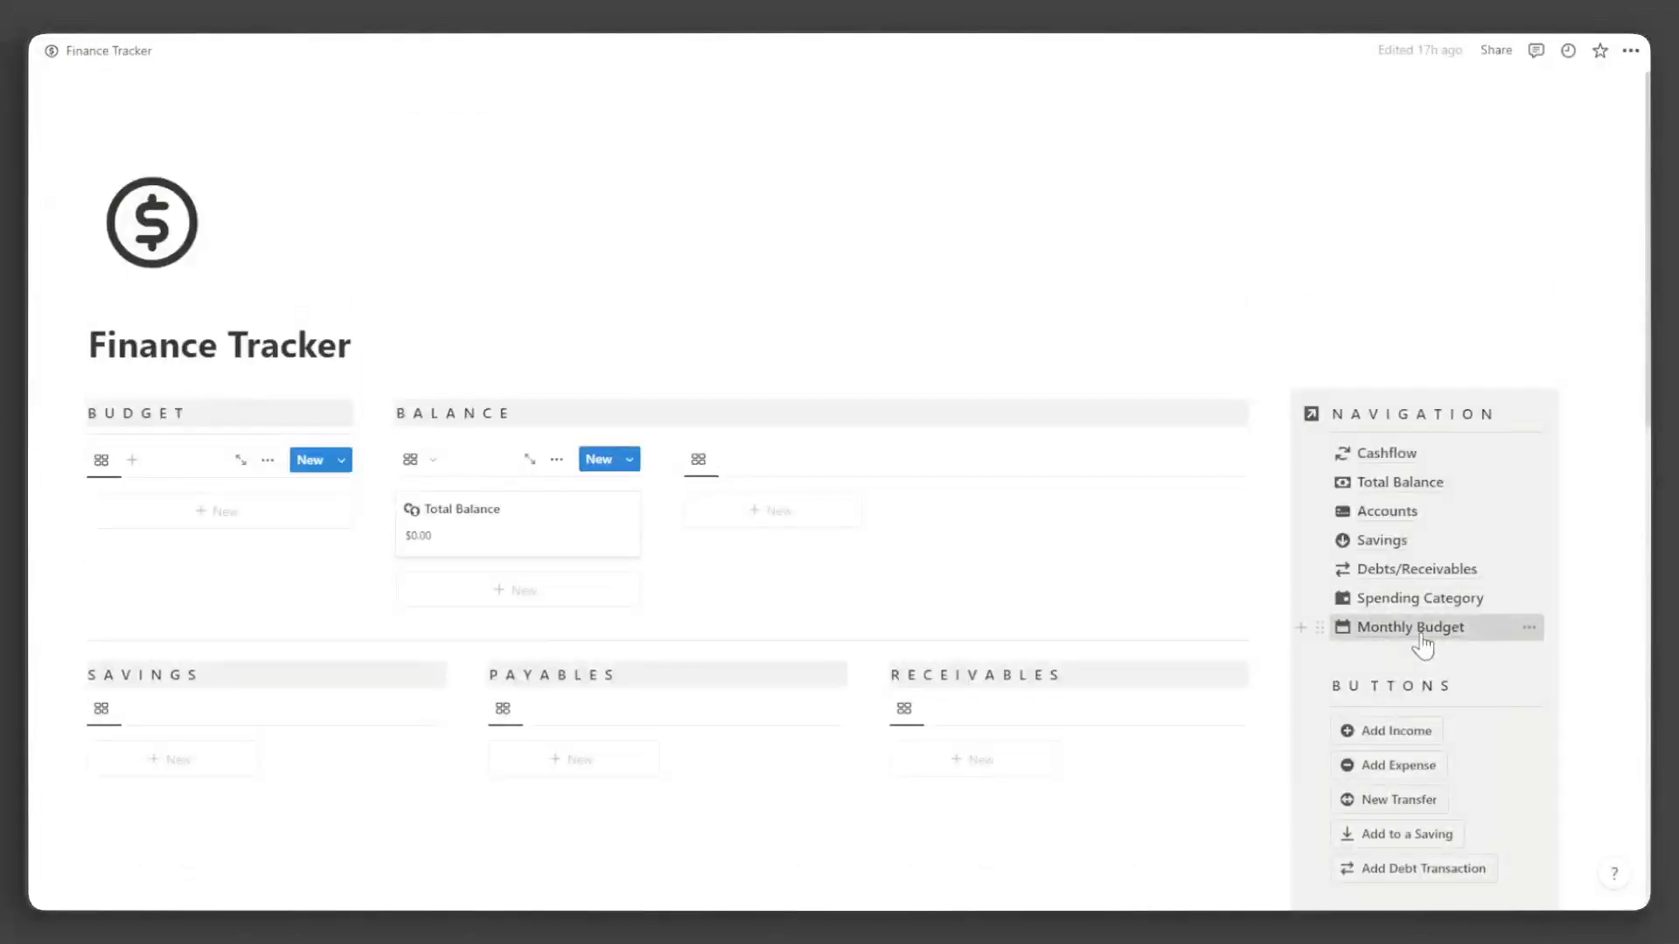
{"action": "left_click", "coordinate": [1423, 630]}
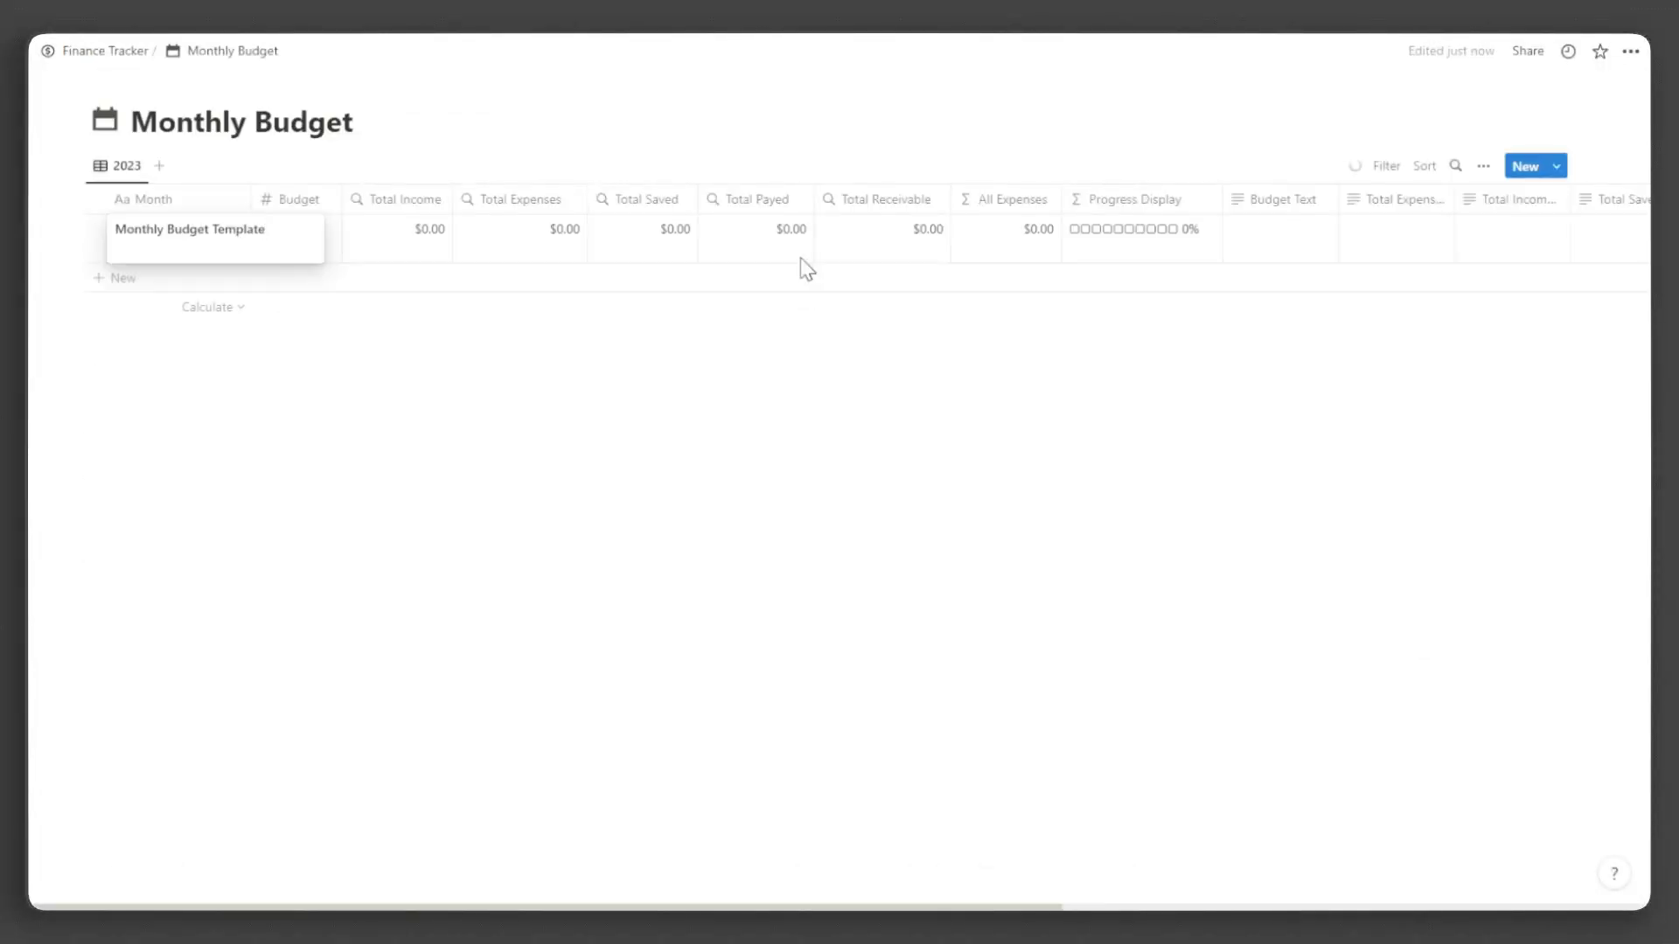
Step: Name the first month row August with a 3,000 budget
{"action": "key", "text": "ctrl+a"}
{"action": "type", "text": "August"}
{"action": "key", "text": "Tab"}
{"action": "type", "text": "3,000"}
{"action": "key", "text": "Return"}
Step: Add month rows named September, October, November and December
{"action": "key", "text": "ctrl+a"}
{"action": "type", "text": "September"}
{"action": "key", "text": "Return"}
{"action": "key", "text": "ctrl+a"}
{"action": "type", "text": "October"}
{"action": "key", "text": "Return"}
{"action": "key", "text": "ctrl+a"}
{"action": "type", "text": "November"}
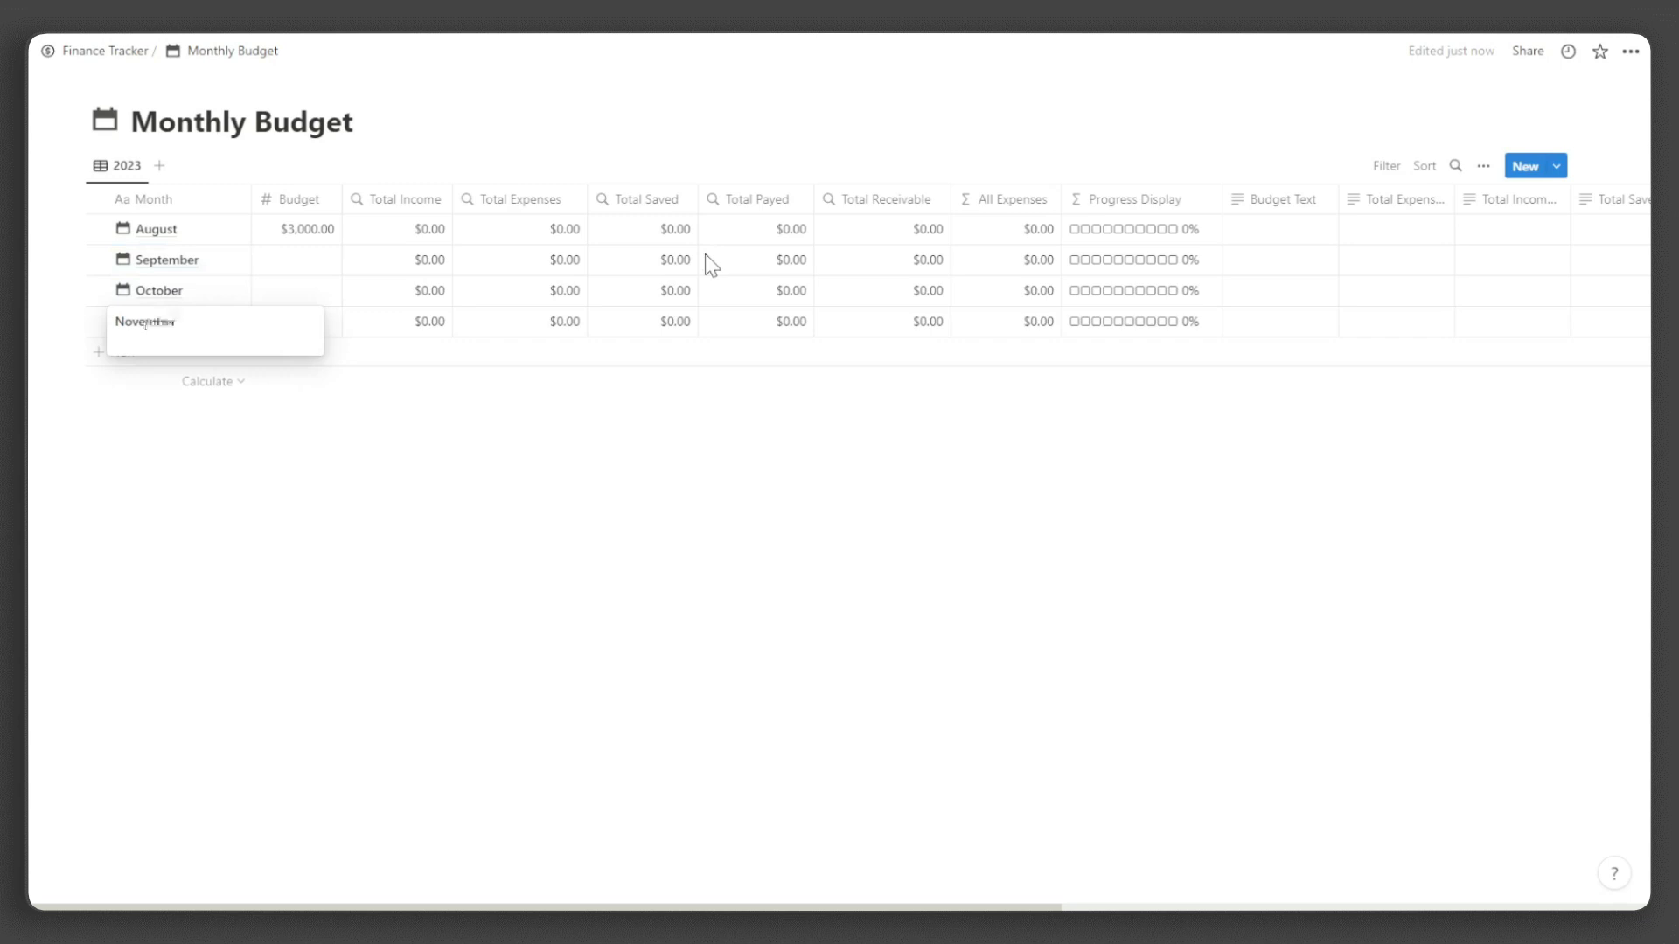
{"action": "key", "text": "Return"}
{"action": "key", "text": "ctrl+a"}
{"action": "type", "text": "December"}
{"action": "key", "text": "Return"}
Step: Copy August's $3,000.00 budget down through December and return to the Finance Tracker dashboard
{"action": "left_click", "coordinate": [315, 238]}
{"action": "left_click_drag", "start_coordinate": [341, 240], "coordinate": [326, 362]}
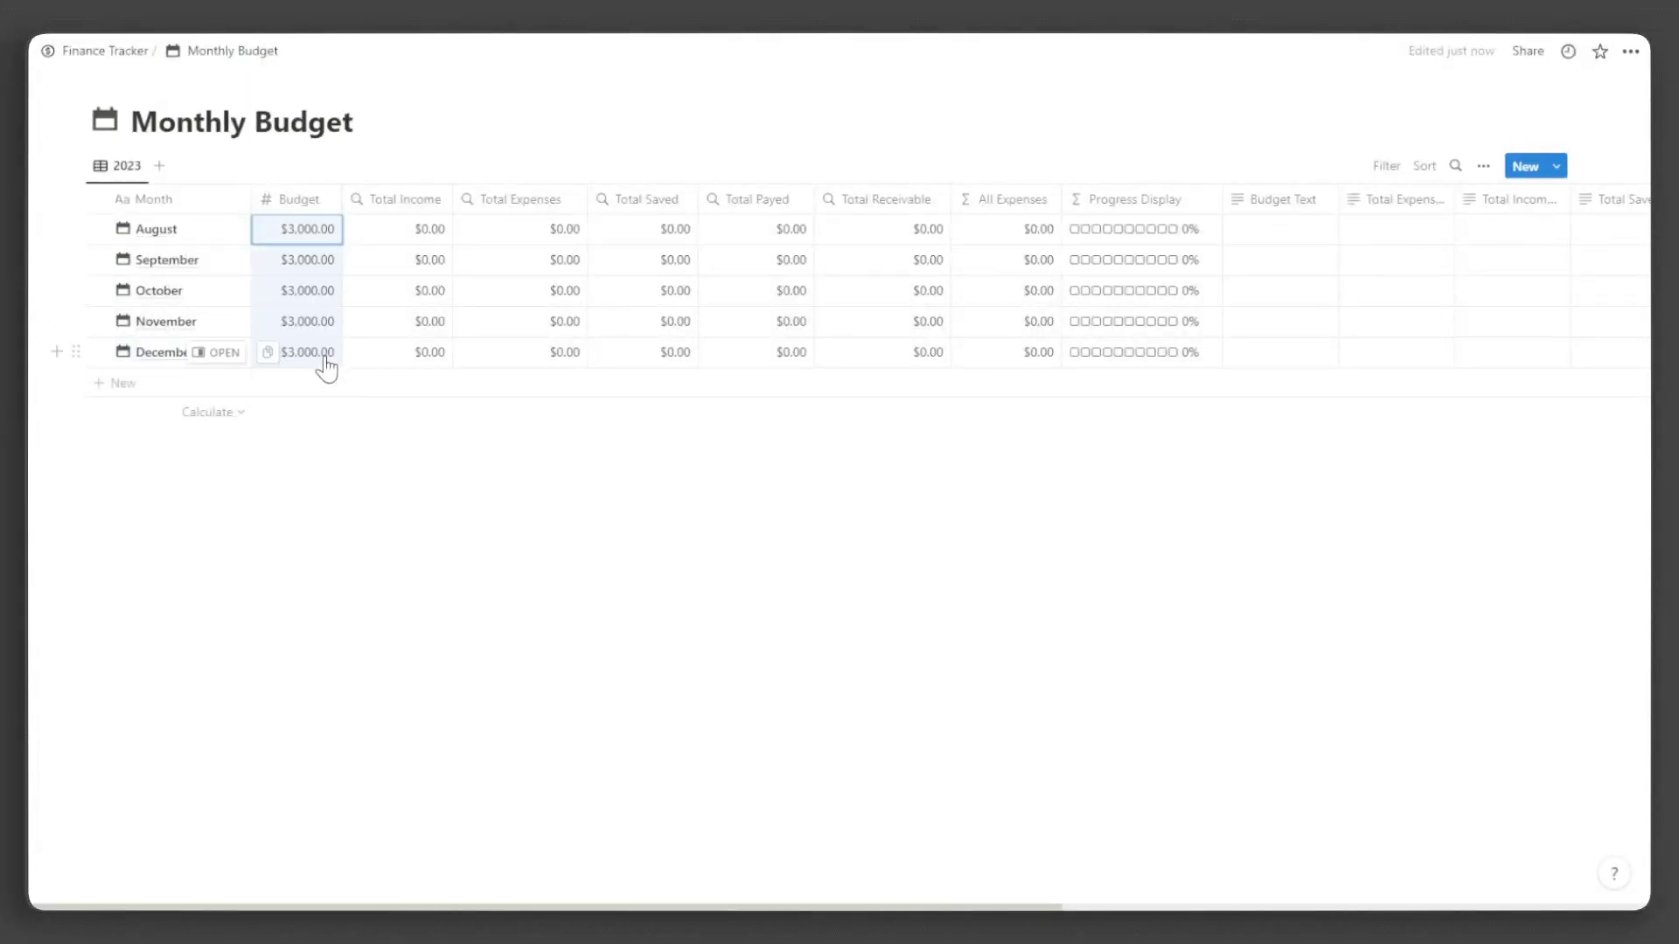
{"action": "left_click", "coordinate": [92, 52]}
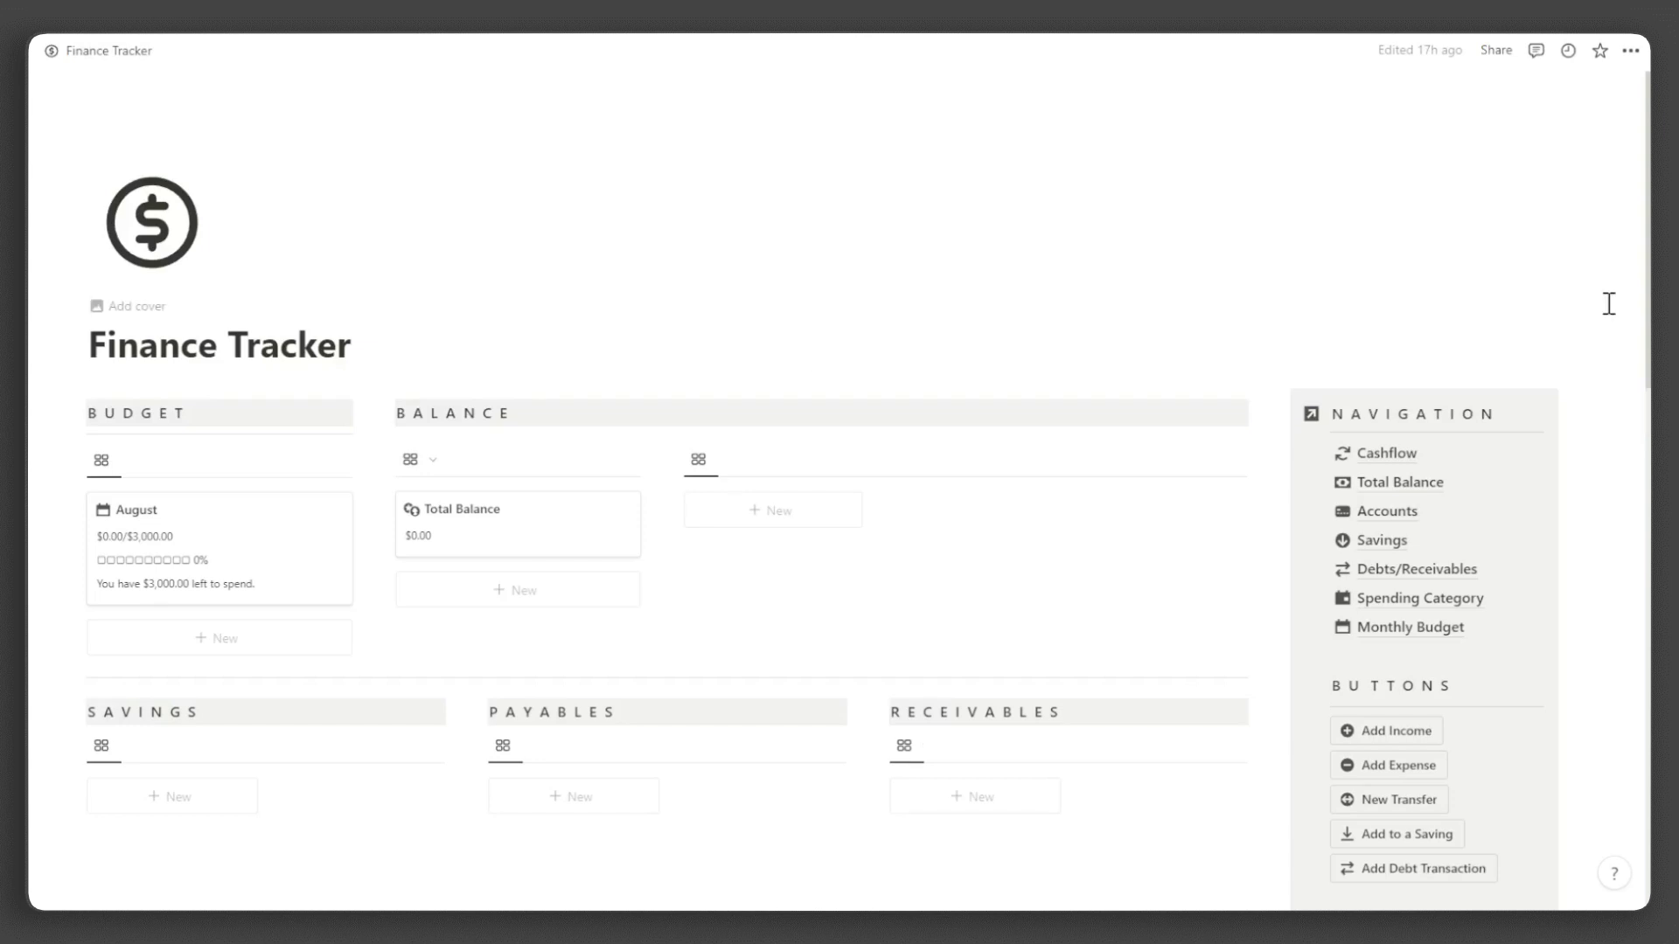
Step: In Spending Category, add Food with a $300 budget and Rent with $800
{"action": "left_click", "coordinate": [1434, 600]}
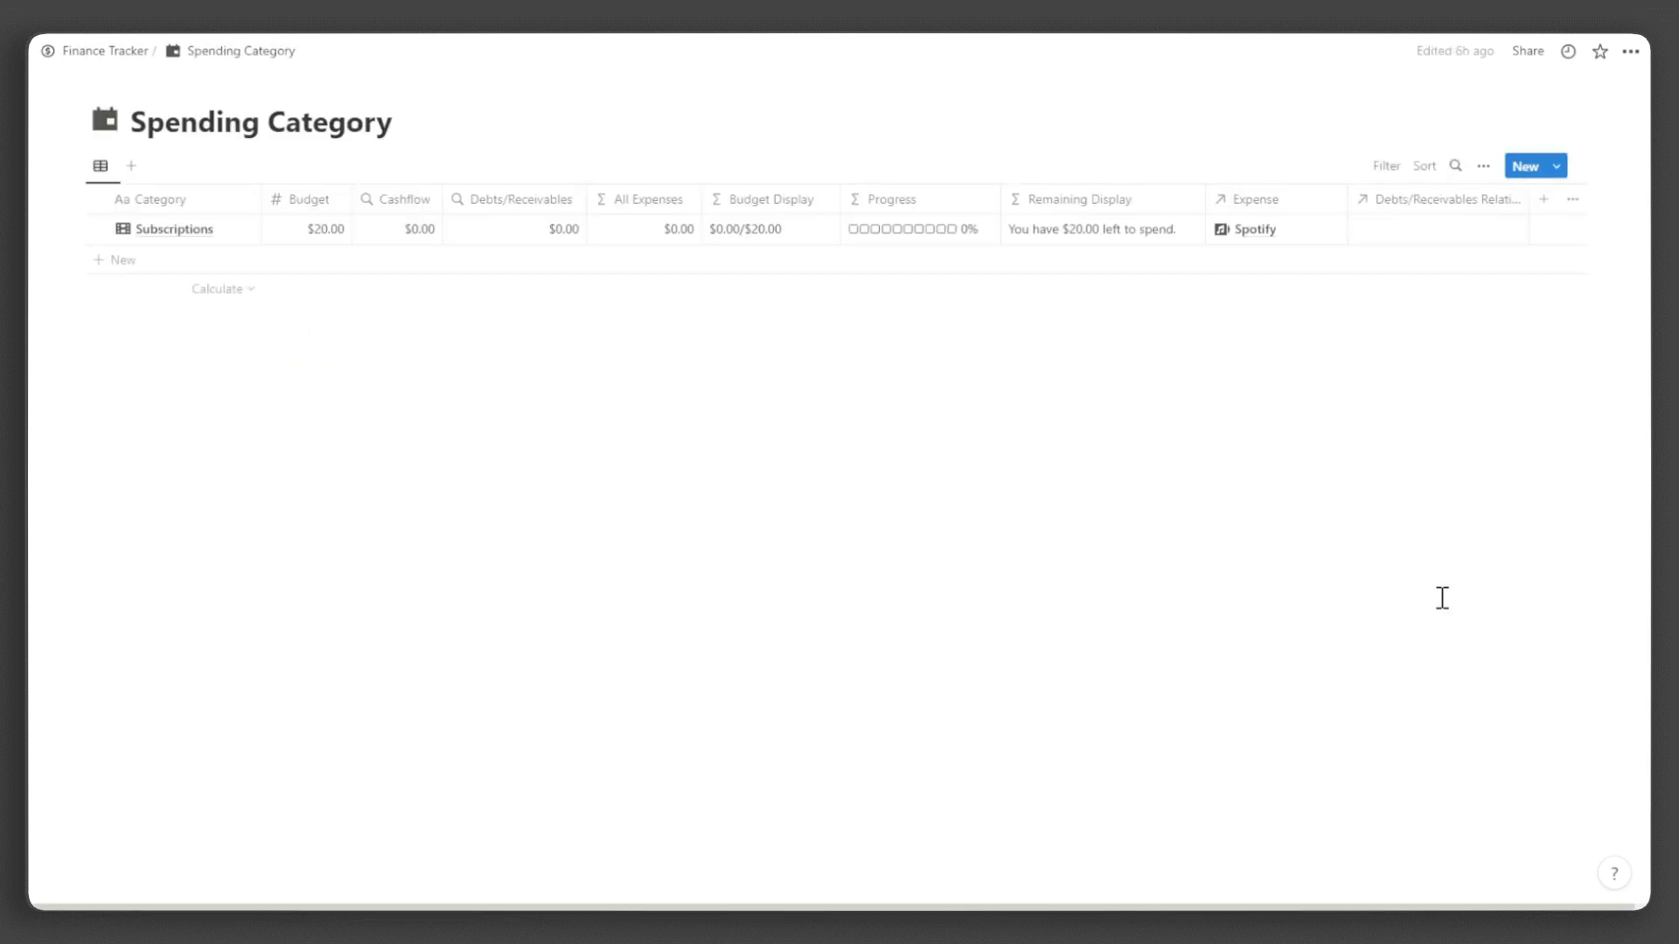
{"action": "left_click", "coordinate": [840, 269]}
{"action": "key", "text": "Tab"}
{"action": "type", "text": "300"}
{"action": "key", "text": "Return"}
{"action": "left_click", "coordinate": [371, 292]}
{"action": "type", "text": "Rent"}
{"action": "key", "text": "Tab"}
{"action": "type", "text": "800"}
{"action": "key", "text": "Return"}
Step: Add Healthcare with a $200 budget and Internet Bill with $150
{"action": "left_click", "coordinate": [308, 321]}
{"action": "type", "text": "Healthcare"}
{"action": "key", "text": "Tab"}
{"action": "type", "text": "200"}
{"action": "key", "text": "Return"}
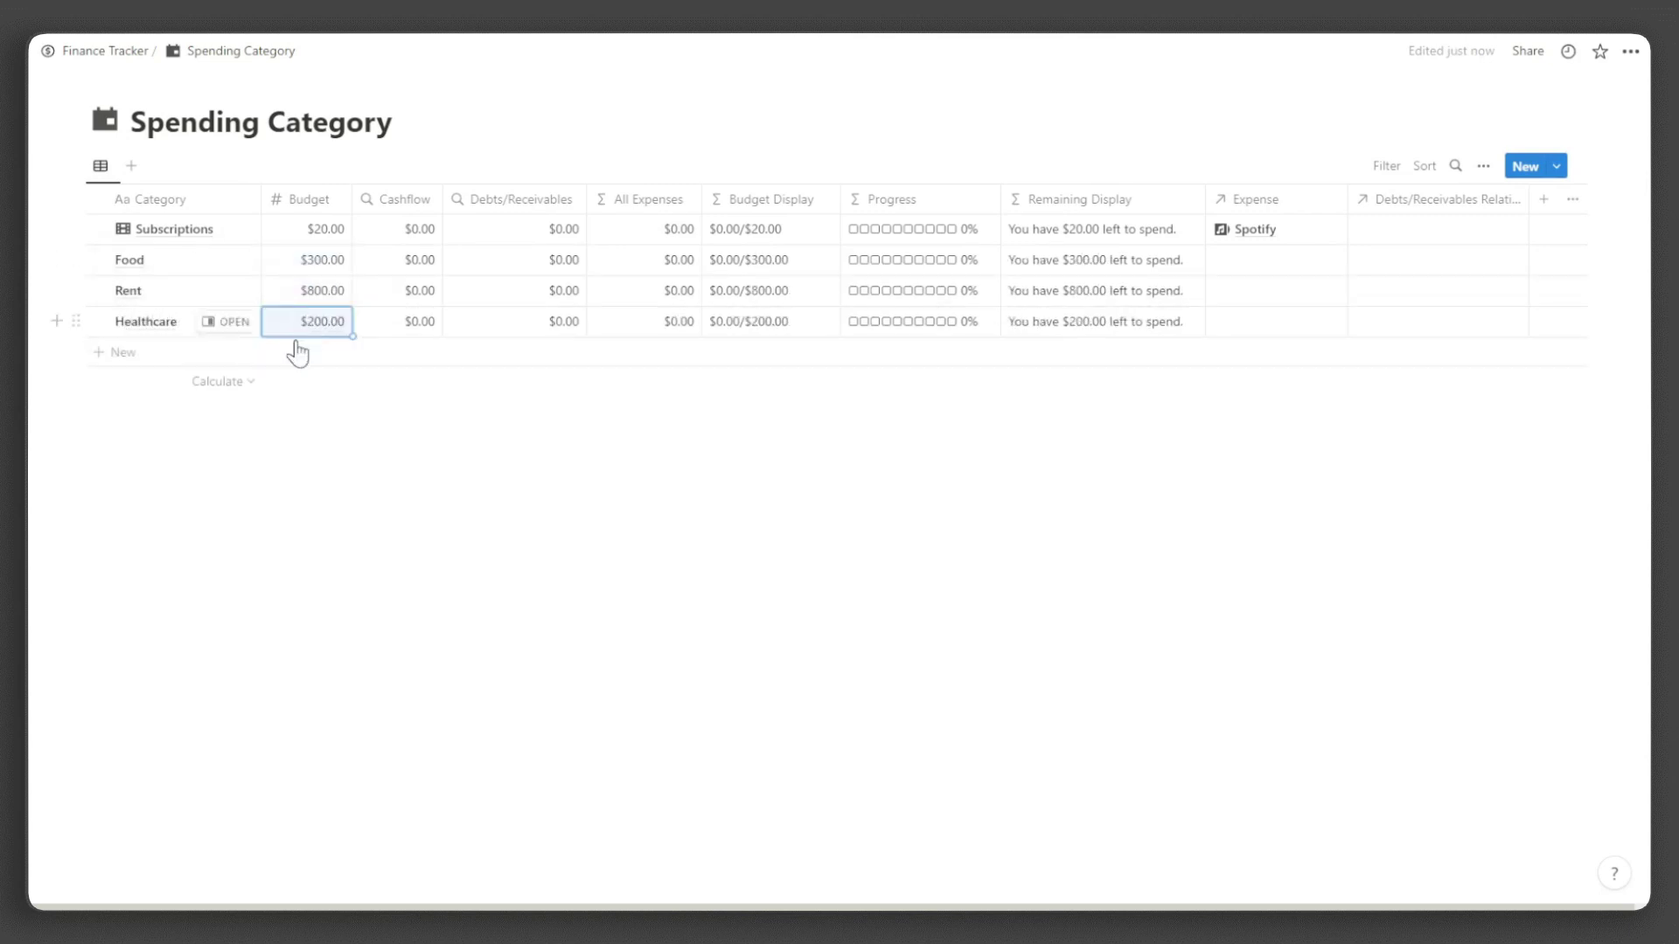
{"action": "left_click", "coordinate": [291, 352]}
{"action": "type", "text": "Internet Bill"}
{"action": "key", "text": "Tab"}
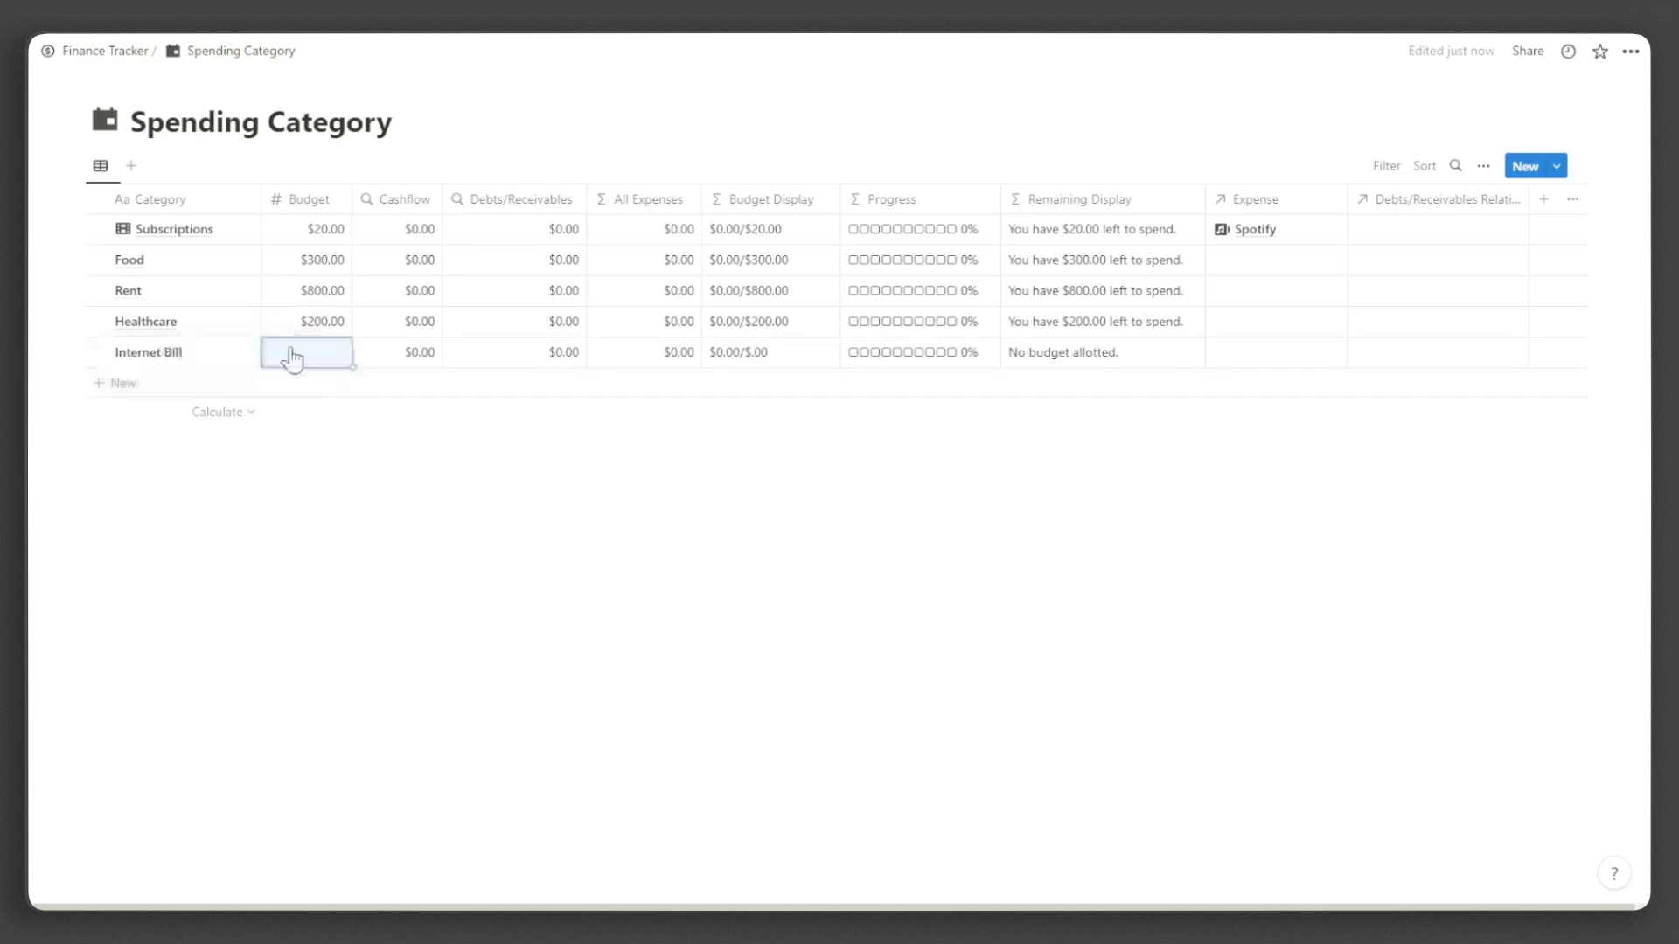
{"action": "type", "text": "150"}
{"action": "key", "text": "Return"}
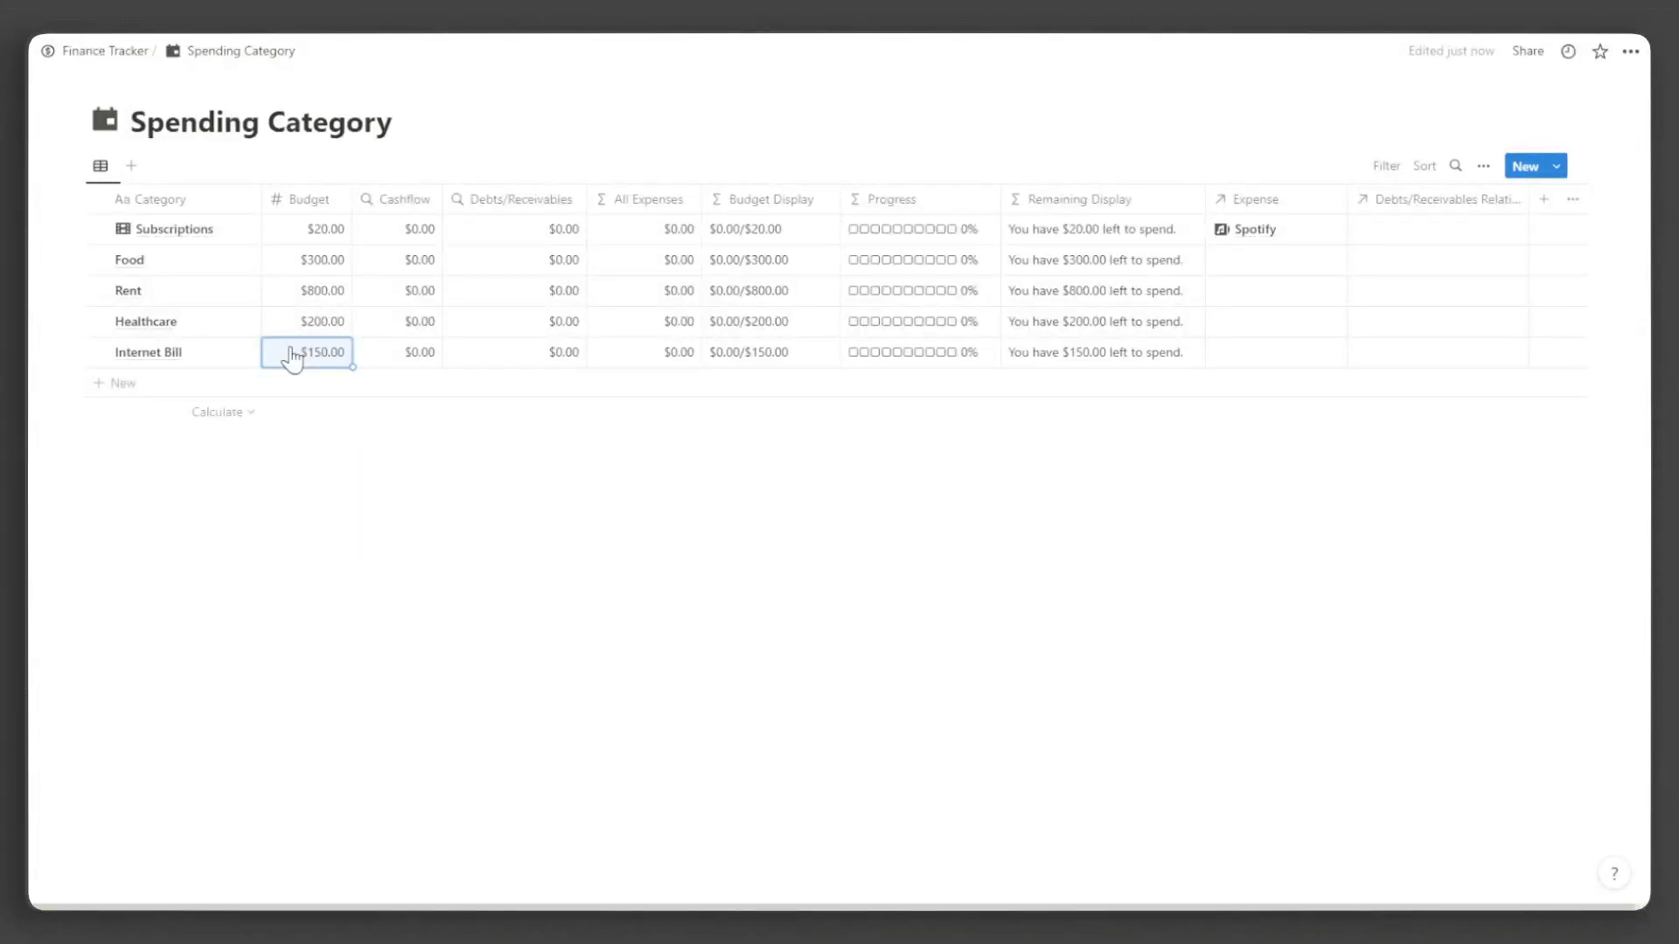
Step: Give Food an apple icon and Rent a house icon
{"action": "left_click", "coordinate": [225, 259]}
{"action": "left_click", "coordinate": [633, 88]}
{"action": "left_click", "coordinate": [677, 245]}
{"action": "left_click", "coordinate": [225, 290]}
{"action": "left_click", "coordinate": [634, 88]}
{"action": "left_click", "coordinate": [508, 159]}
{"action": "left_click", "coordinate": [452, 269]}
Step: Give Healthcare a heart icon and Internet Bill a wifi icon, then return to the dashboard
{"action": "left_click", "coordinate": [225, 321]}
{"action": "left_click", "coordinate": [633, 88]}
{"action": "left_click", "coordinate": [508, 159]}
{"action": "left_click", "coordinate": [772, 298]}
{"action": "left_click", "coordinate": [225, 351]}
{"action": "left_click", "coordinate": [634, 88]}
{"action": "left_click", "coordinate": [508, 158]}
{"action": "type", "text": "inter"}
{"action": "left_click", "coordinate": [482, 273]}
{"action": "left_click", "coordinate": [572, 50]}
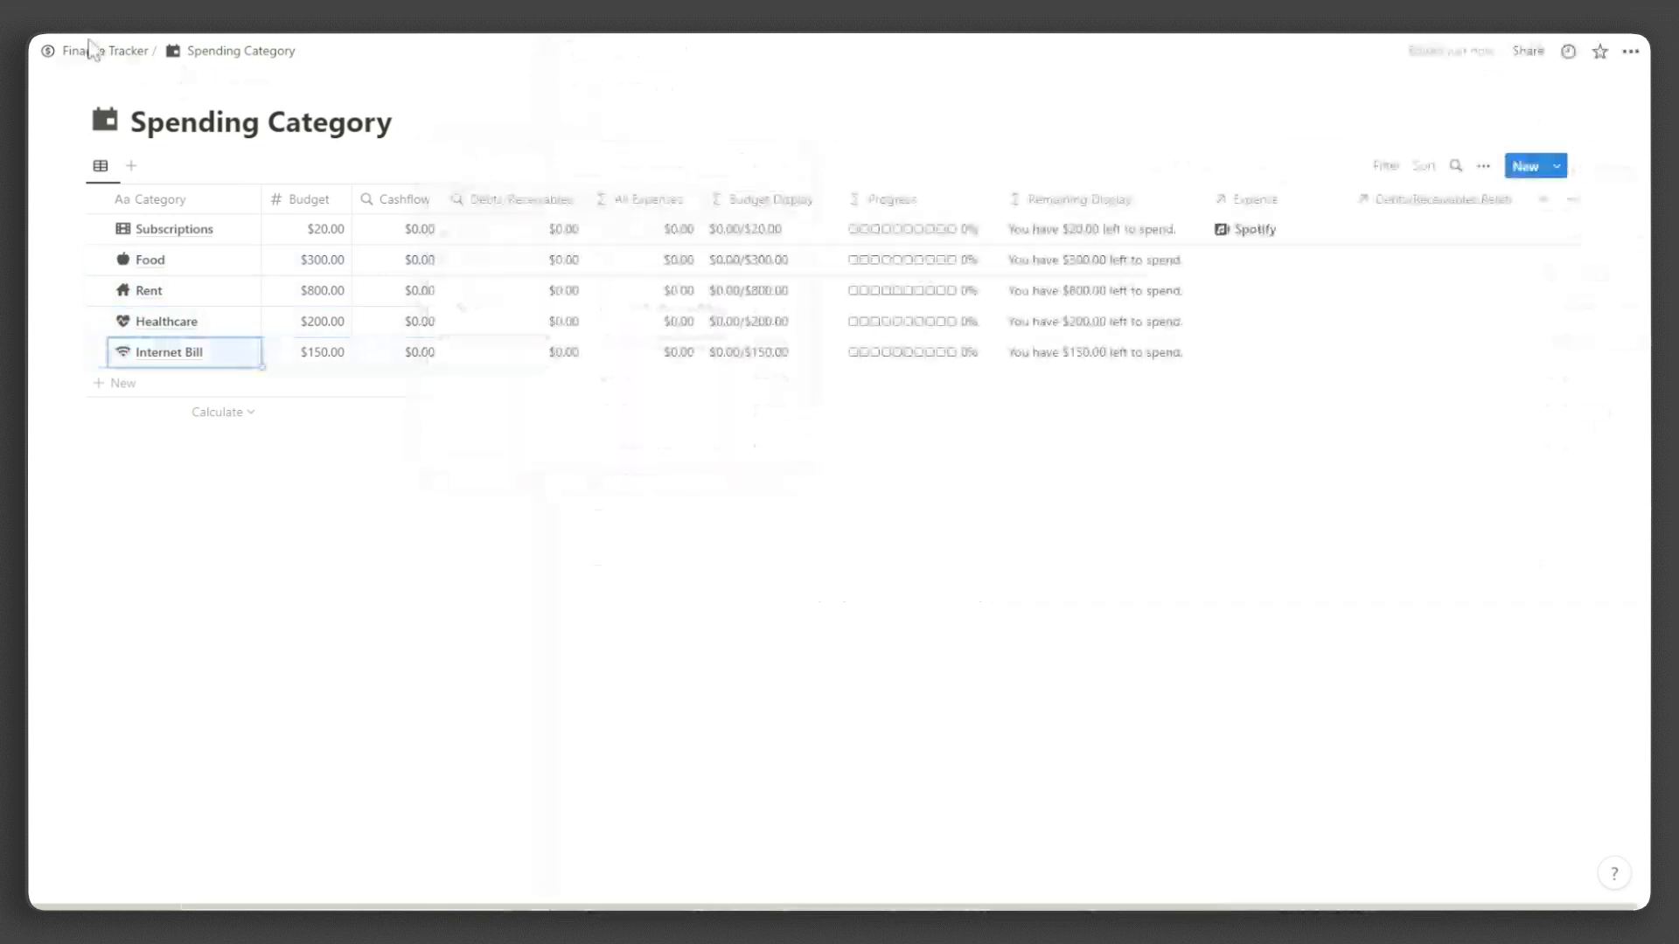
{"action": "left_click", "coordinate": [90, 52]}
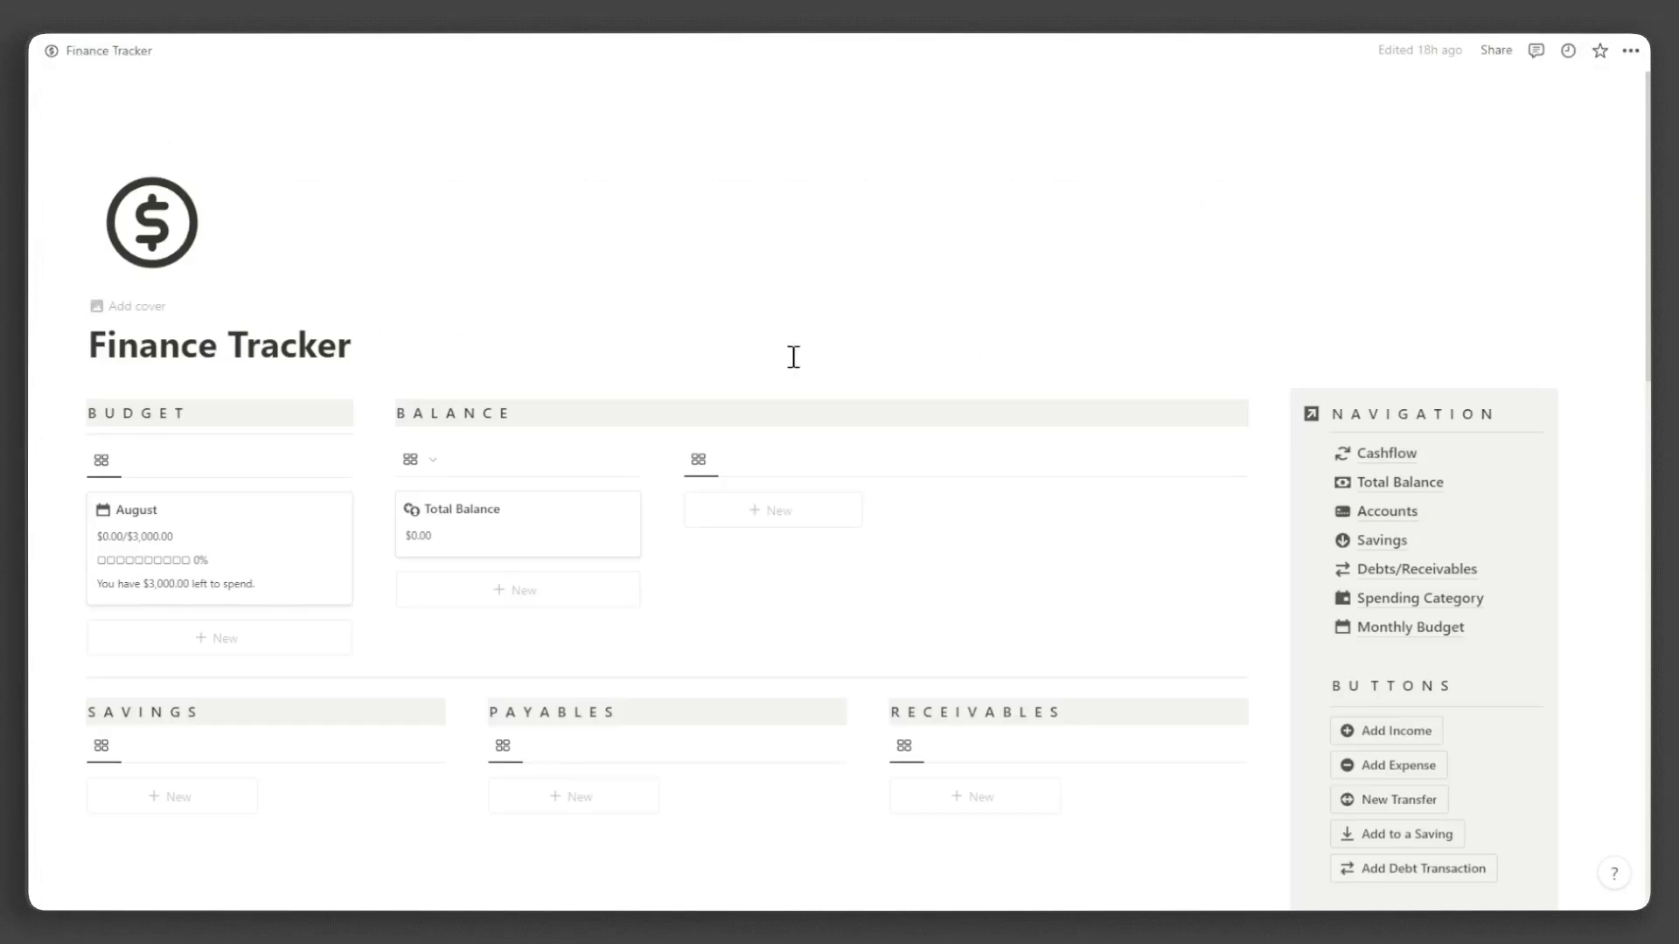
Step: Add a Wallet account with a $560 starting balance and a wallet icon
{"action": "left_click", "coordinate": [790, 519]}
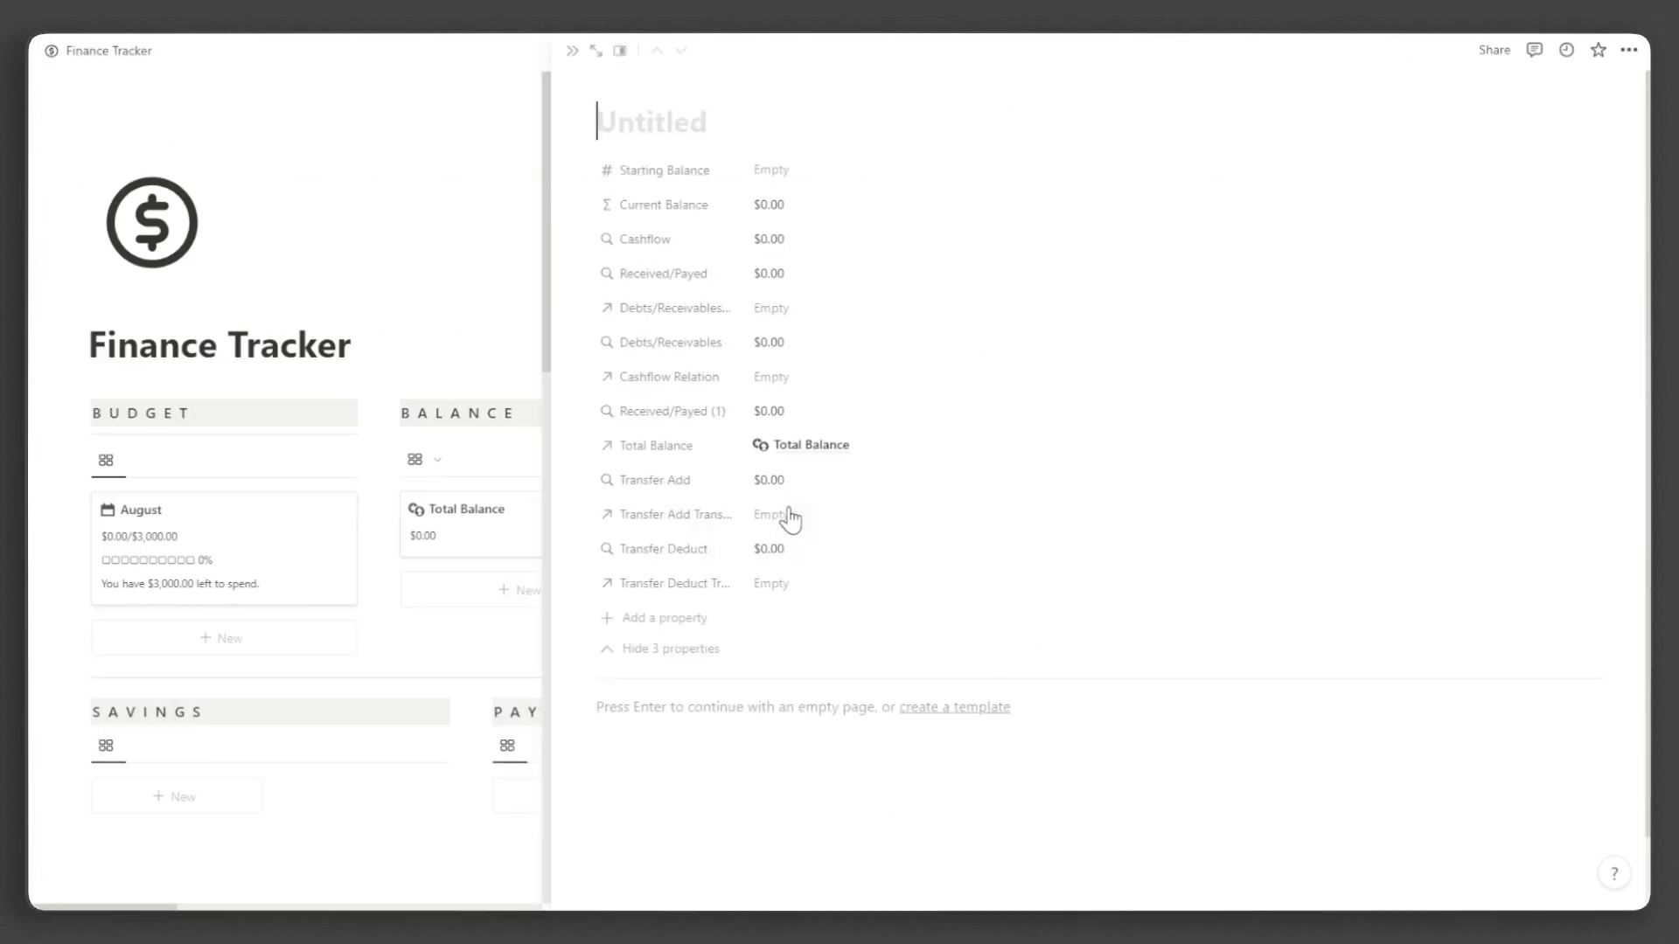
{"action": "type", "text": "Wallet"}
{"action": "left_click", "coordinate": [778, 171]}
{"action": "type", "text": "560"}
{"action": "key", "text": "Return"}
{"action": "left_click", "coordinate": [671, 648]}
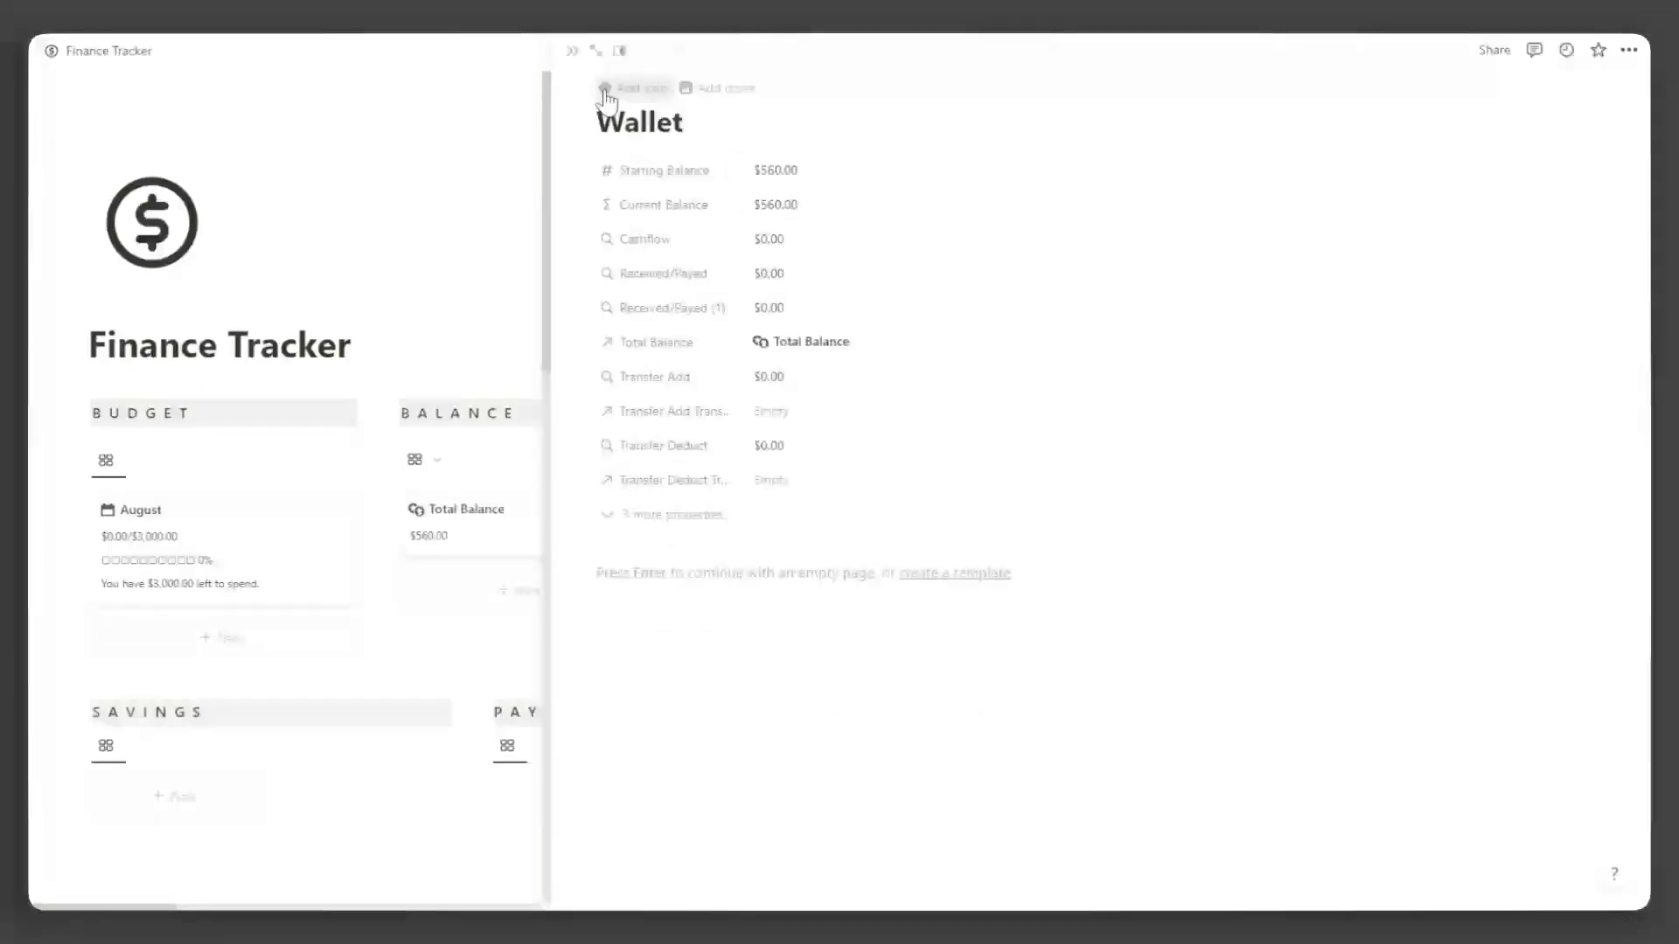
{"action": "left_click", "coordinate": [610, 87]}
{"action": "left_click", "coordinate": [612, 121]}
{"action": "left_click", "coordinate": [508, 158]}
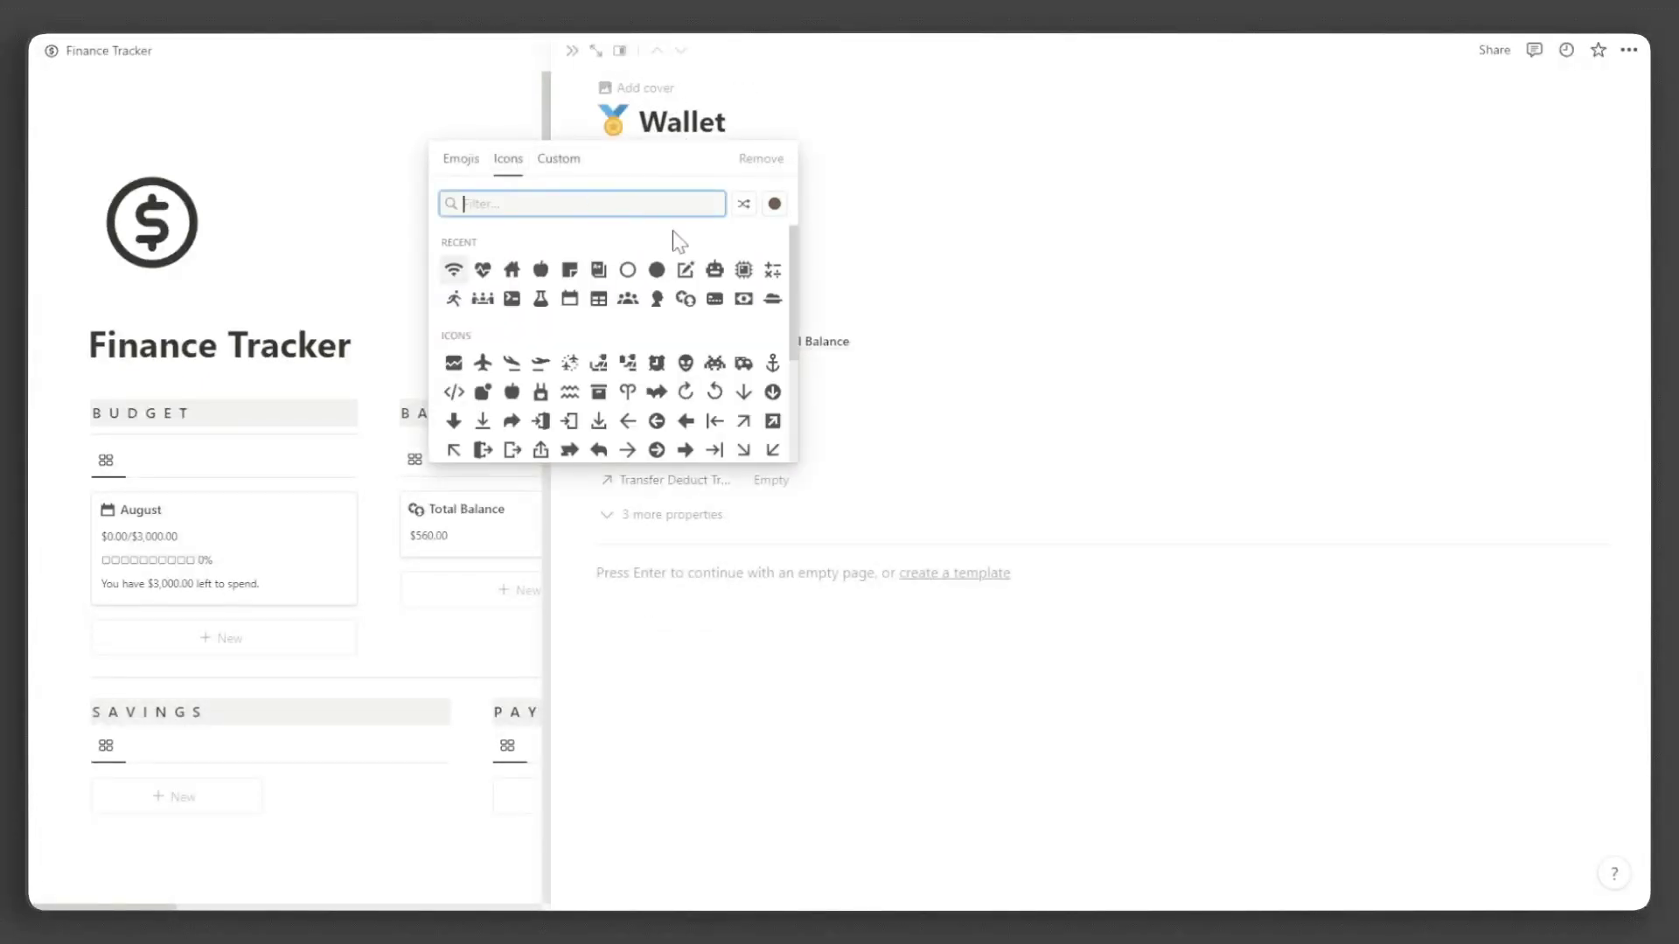
{"action": "left_click", "coordinate": [741, 271]}
{"action": "left_click", "coordinate": [572, 49]}
Step: Add a Card 1 account with a $12,000 starting balance and a card icon
{"action": "left_click", "coordinate": [937, 543]}
{"action": "type", "text": "Card 1"}
{"action": "left_click", "coordinate": [779, 170]}
{"action": "type", "text": "12,000"}
{"action": "key", "text": "Return"}
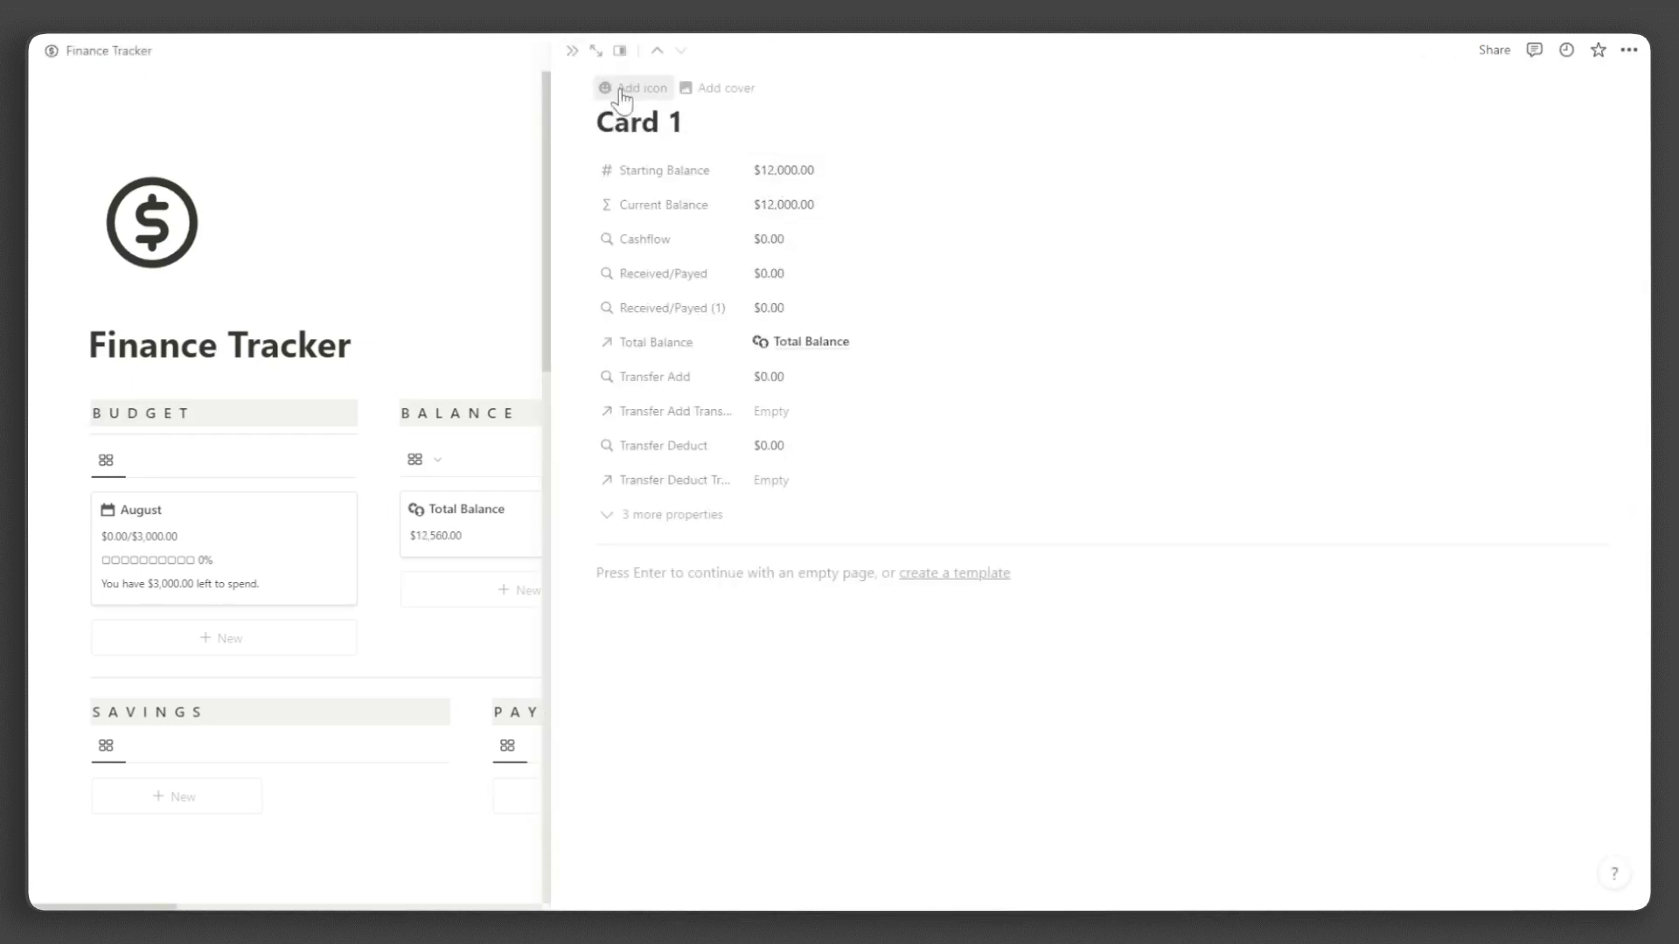
{"action": "left_click", "coordinate": [612, 87]}
{"action": "left_click", "coordinate": [612, 121]}
{"action": "left_click", "coordinate": [508, 159]}
{"action": "left_click", "coordinate": [769, 310]}
{"action": "left_click", "coordinate": [572, 50]}
Step: Add a Card 2 account with a $10,900 starting balance and a card icon
{"action": "left_click", "coordinate": [1103, 520]}
{"action": "type", "text": "Card 2"}
{"action": "left_click", "coordinate": [790, 174]}
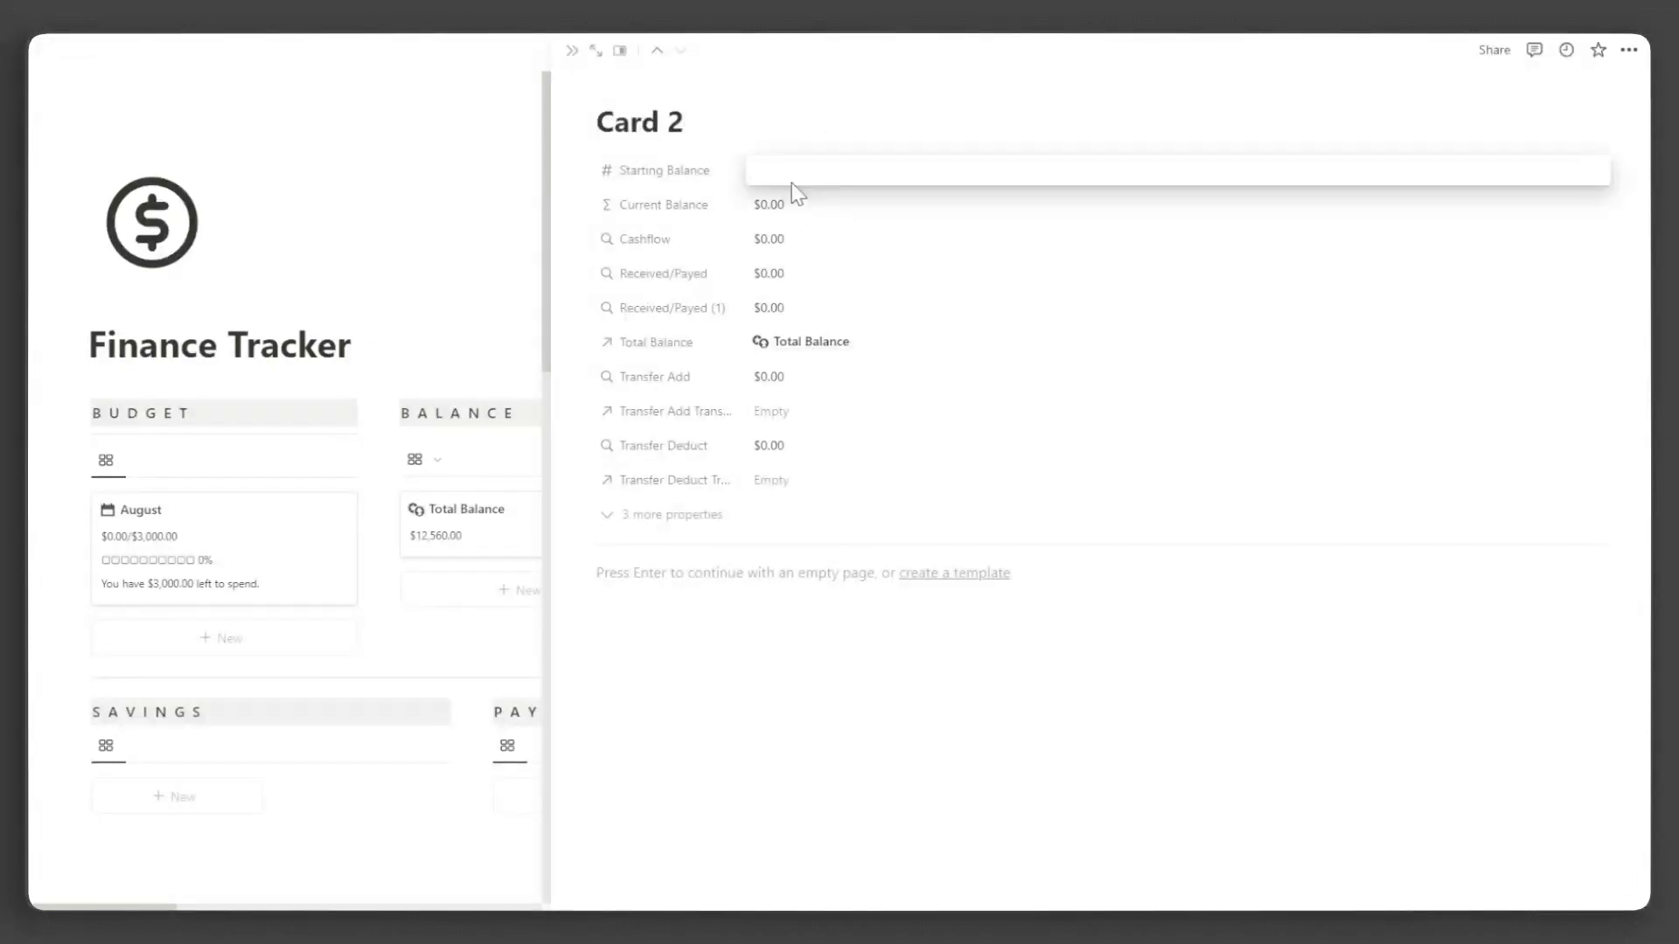
{"action": "type", "text": "10900"}
{"action": "key", "text": "Return"}
{"action": "left_click", "coordinate": [612, 87]}
{"action": "left_click", "coordinate": [612, 120]}
{"action": "left_click", "coordinate": [508, 159]}
{"action": "left_click", "coordinate": [453, 270]}
{"action": "left_click", "coordinate": [571, 50]}
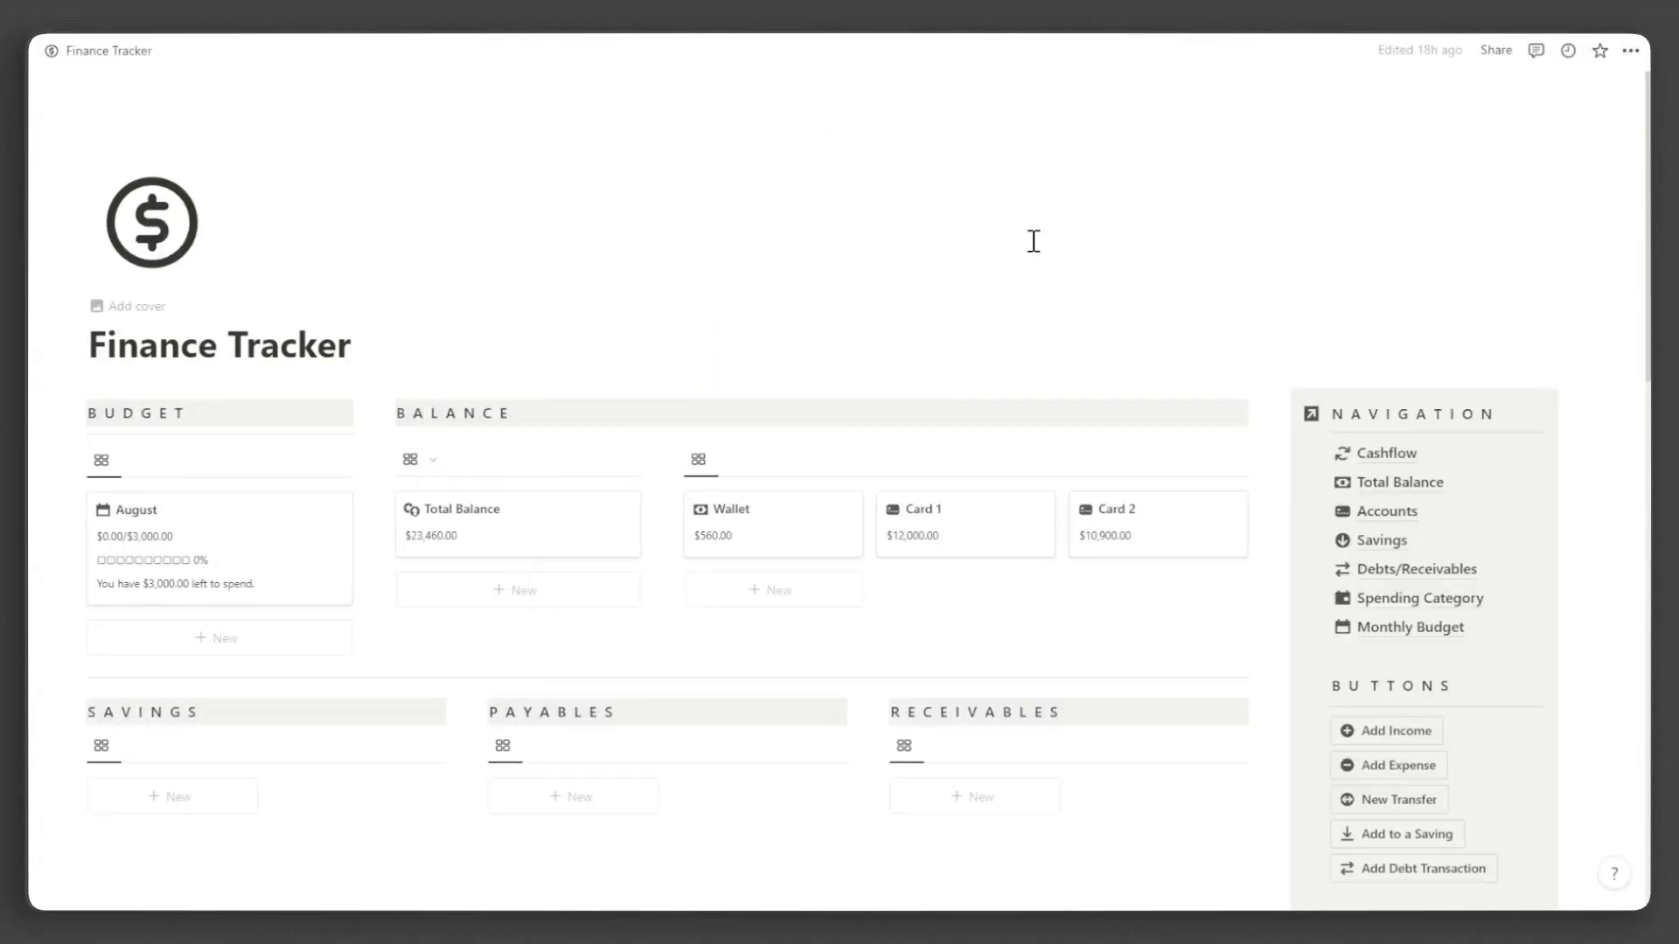
Step: Set the Month filter to August on the Income, Expenses, Transfer, Savings and Payables/Receivables lists
{"action": "scroll", "coordinate": [1033, 241], "scroll_direction": "down", "scroll_amount": 8}
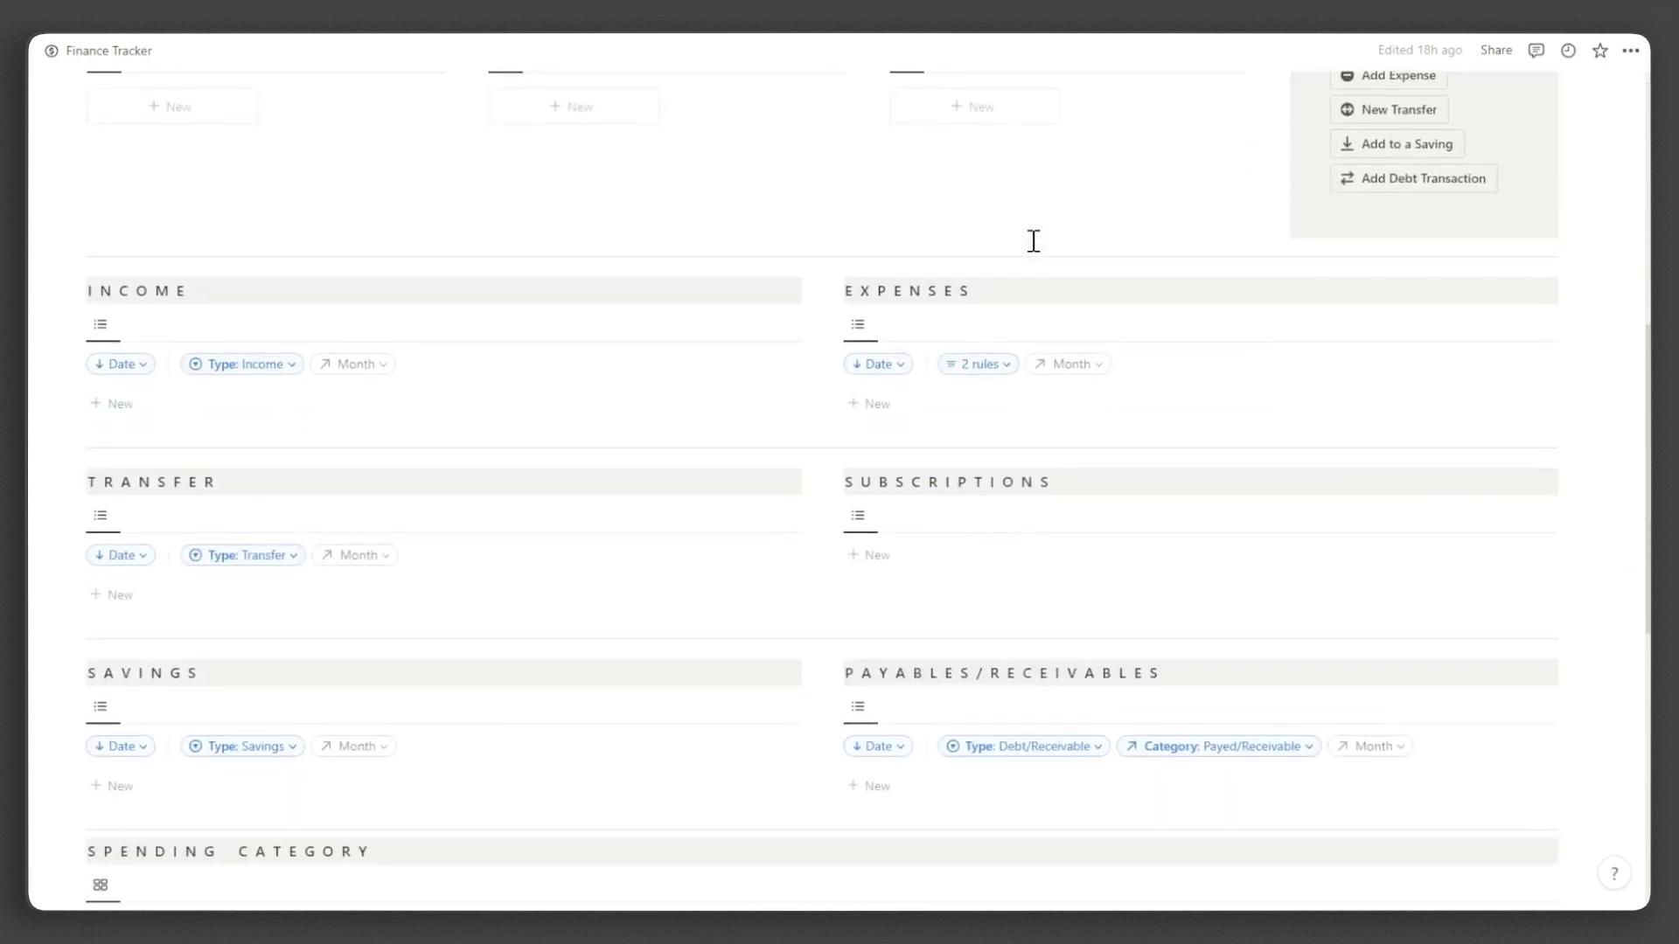
{"action": "left_click", "coordinate": [367, 365]}
{"action": "left_click", "coordinate": [294, 453]}
{"action": "left_click", "coordinate": [1071, 365]}
{"action": "left_click", "coordinate": [1010, 454]}
{"action": "left_click", "coordinate": [359, 555]}
{"action": "left_click", "coordinate": [329, 642]}
{"action": "left_click", "coordinate": [357, 746]}
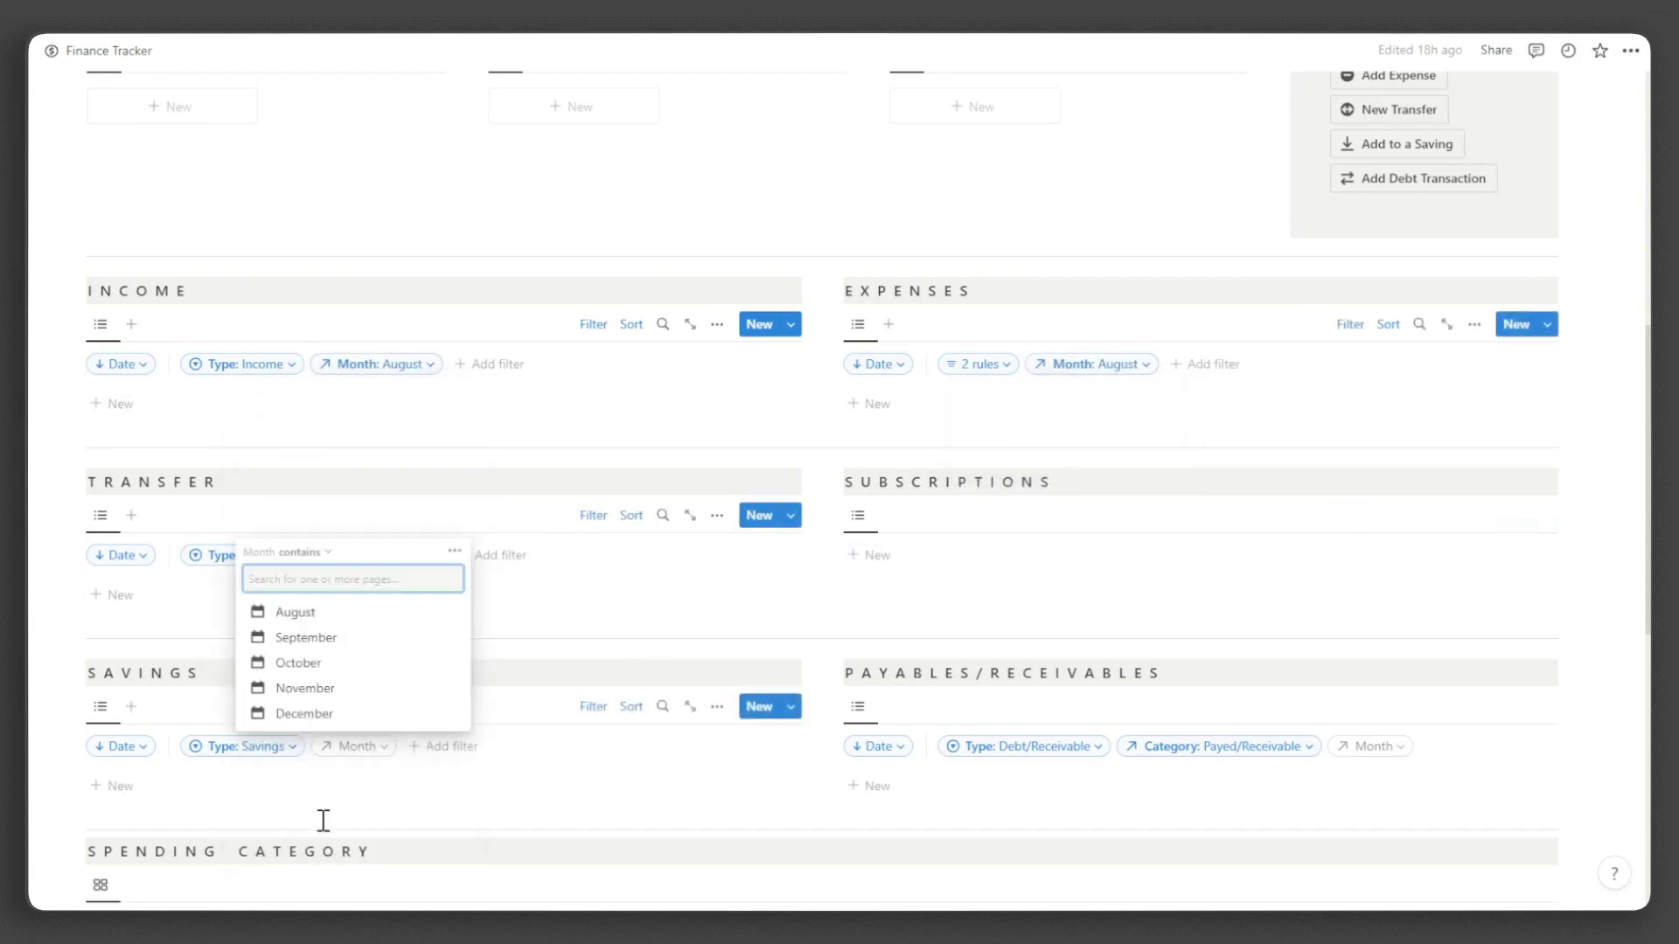
{"action": "left_click", "coordinate": [329, 616]}
{"action": "left_click", "coordinate": [1371, 746]}
Step: Finish the Payables August filter and add a $49 'sales' income on Card 1
{"action": "left_click", "coordinate": [1349, 621]}
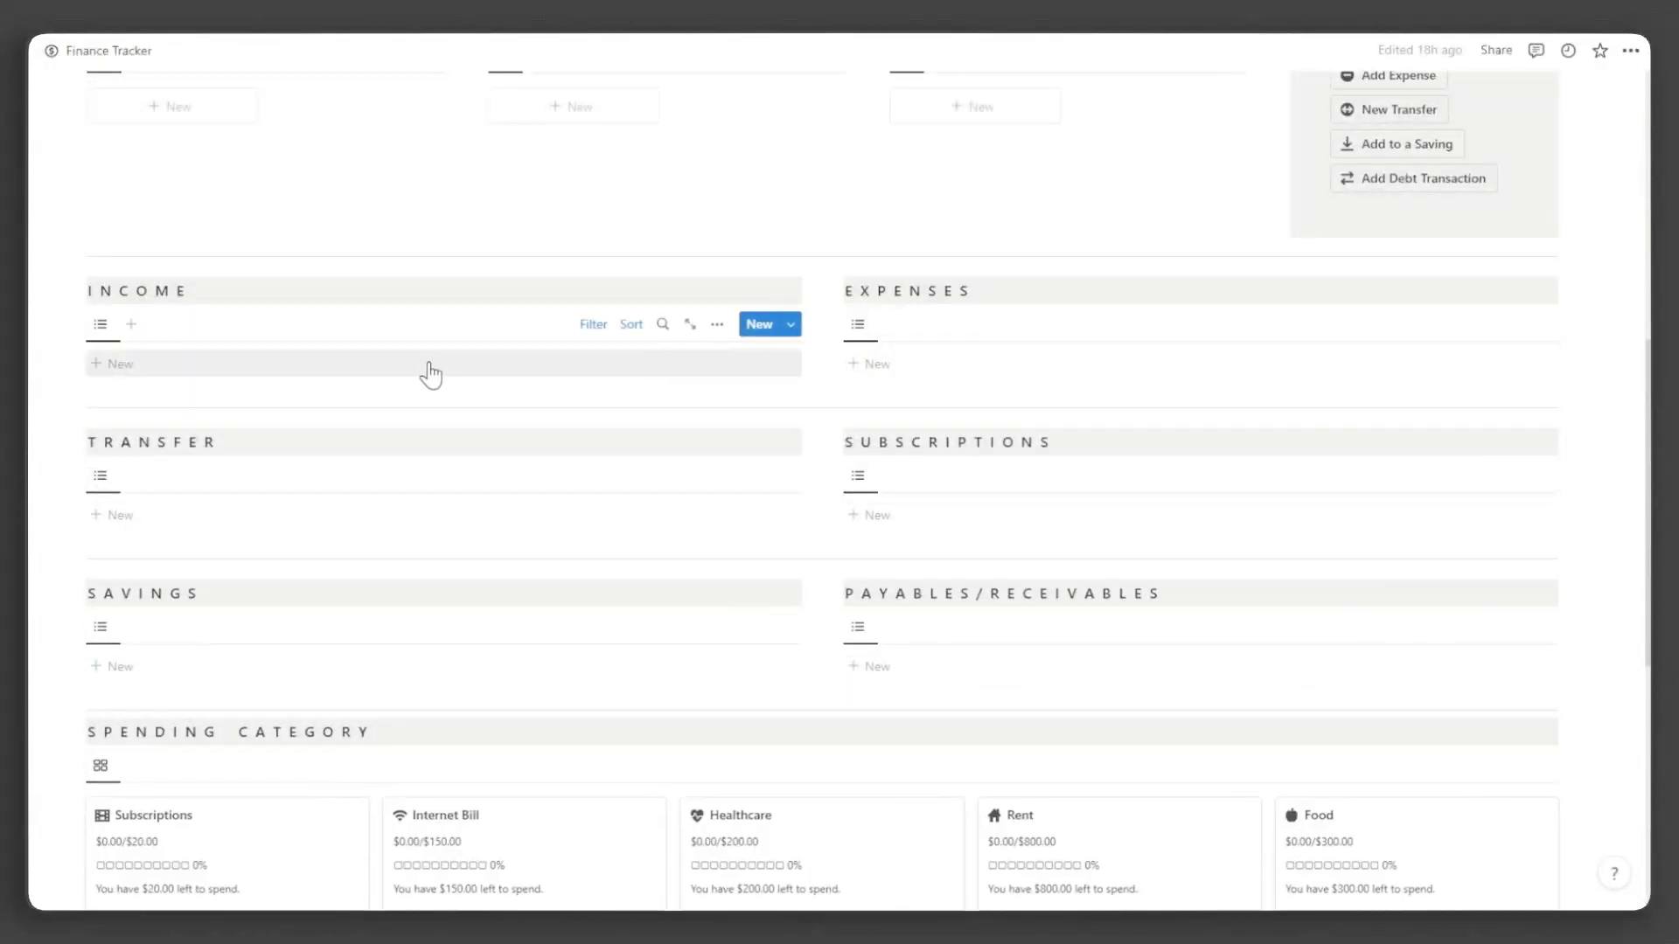
{"action": "left_click", "coordinate": [430, 374]}
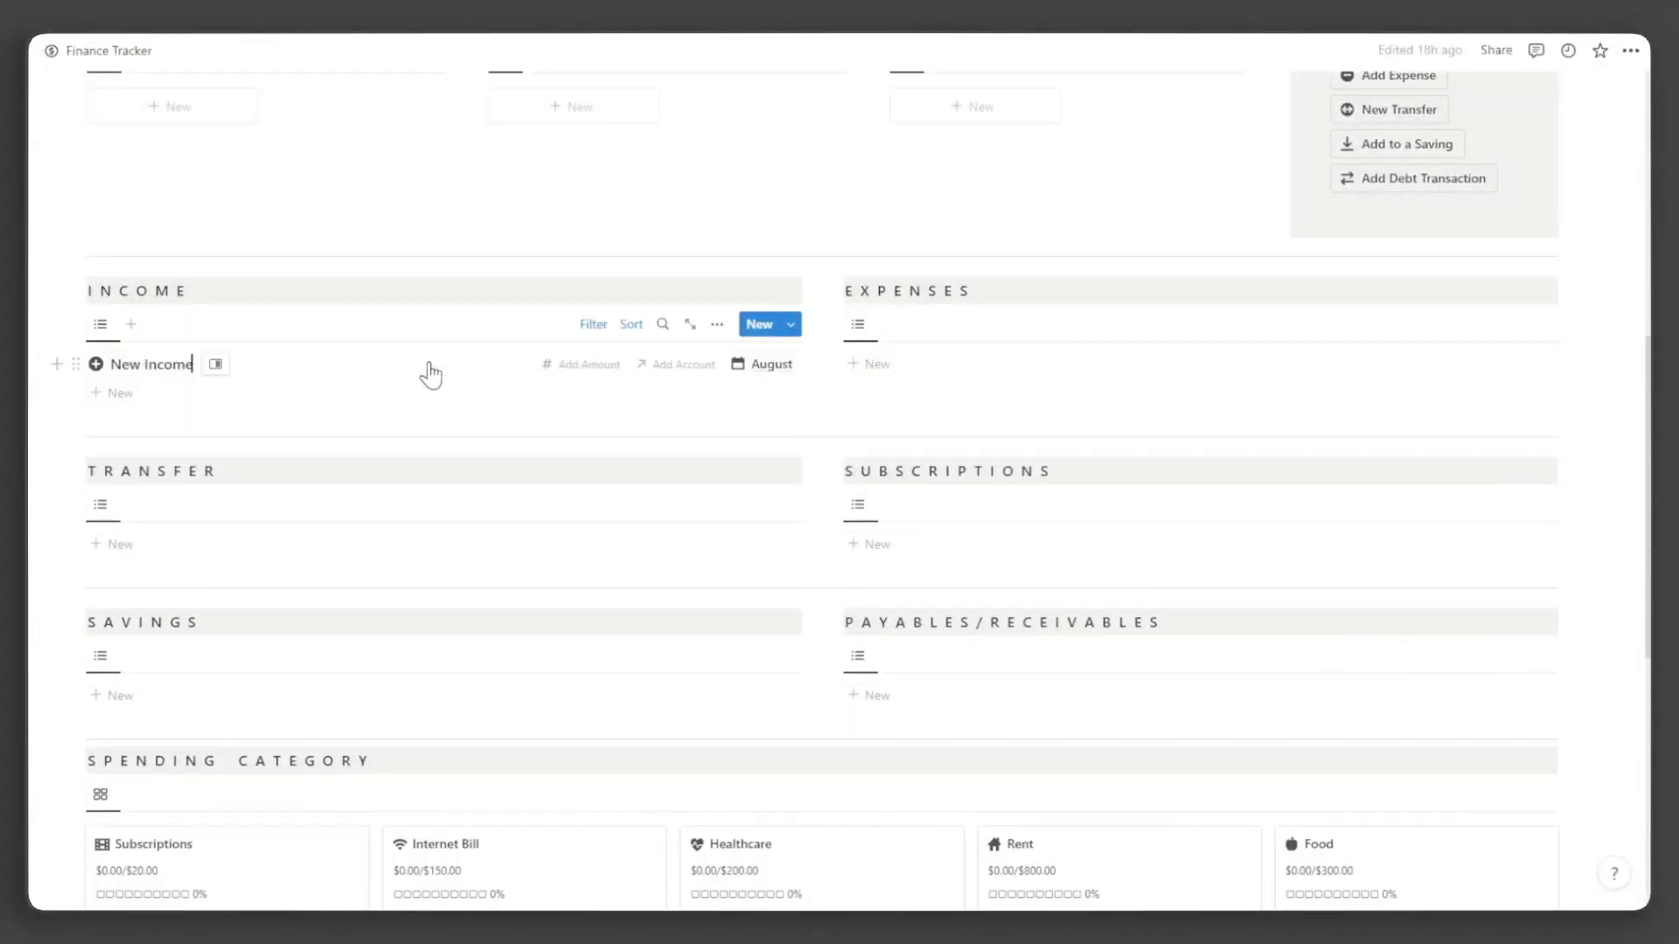
{"action": "key", "text": "ctrl+a"}
{"action": "type", "text": "sale"}
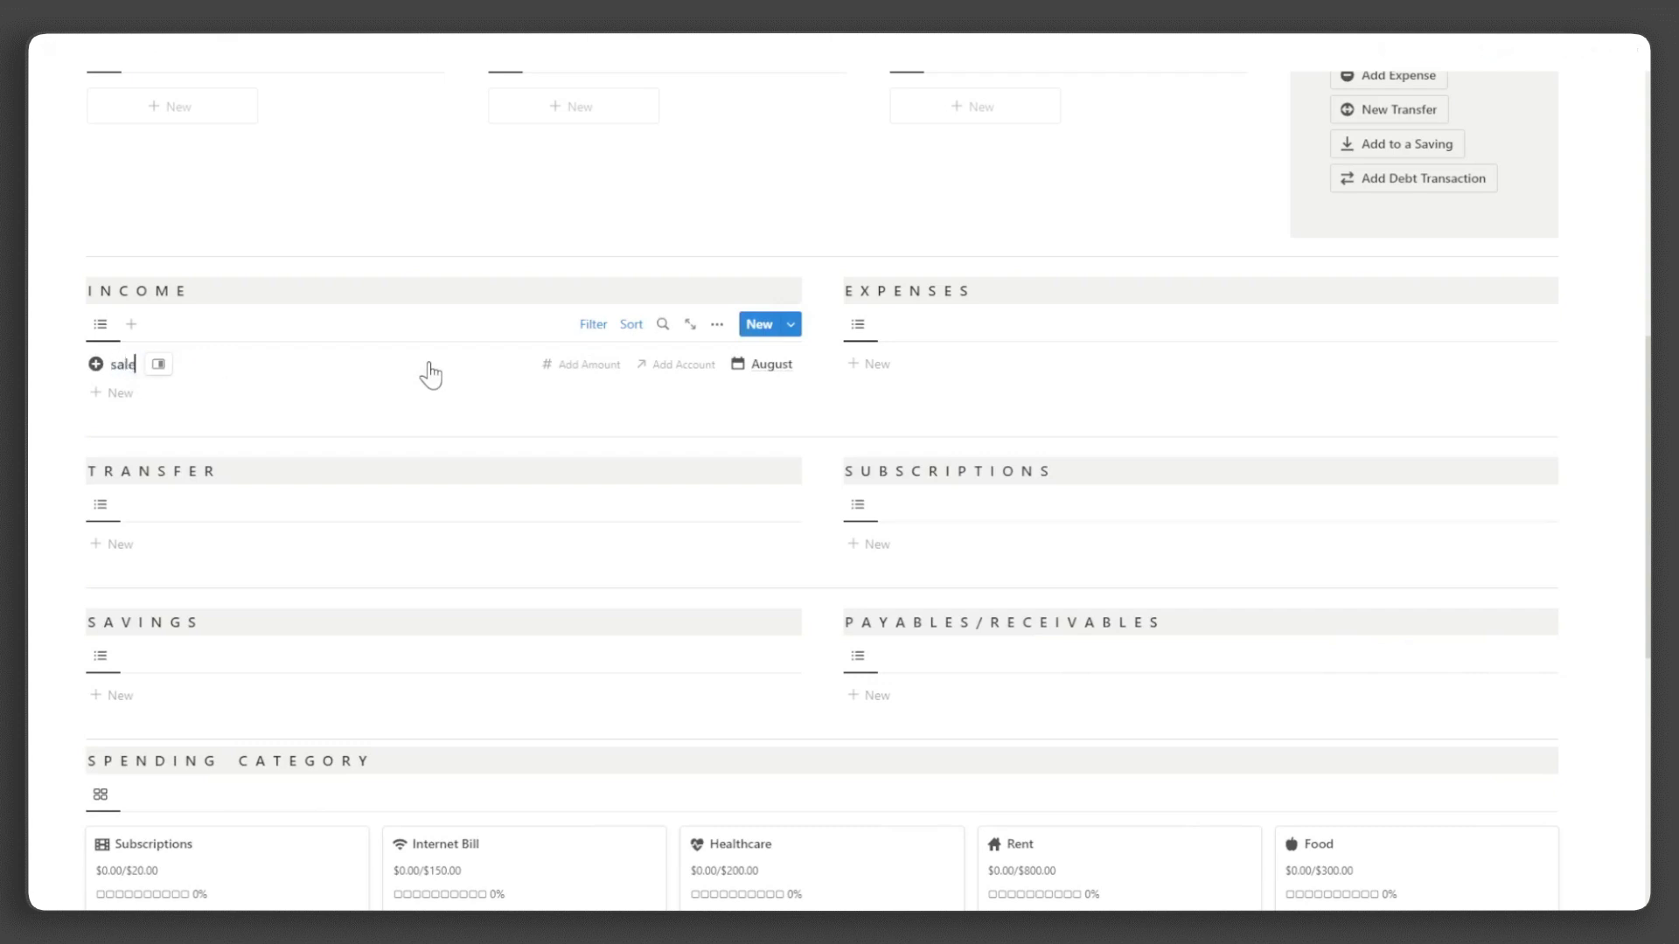
{"action": "type", "text": "s"}
{"action": "key", "text": "Tab"}
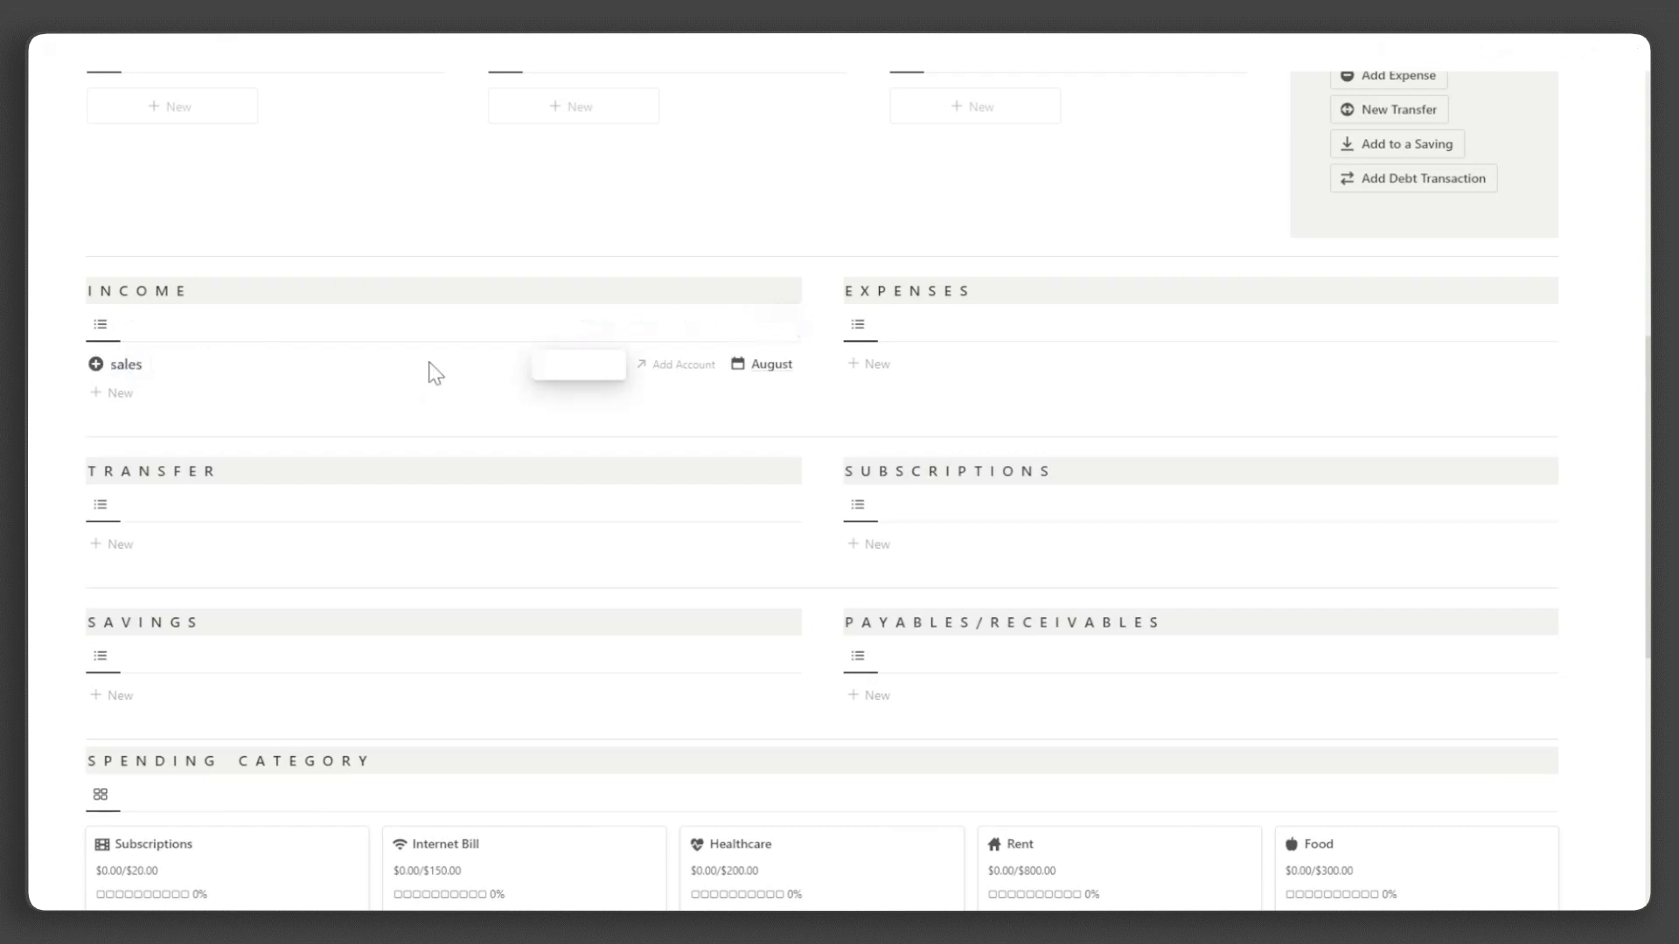
{"action": "type", "text": "49"}
{"action": "key", "text": "Tab"}
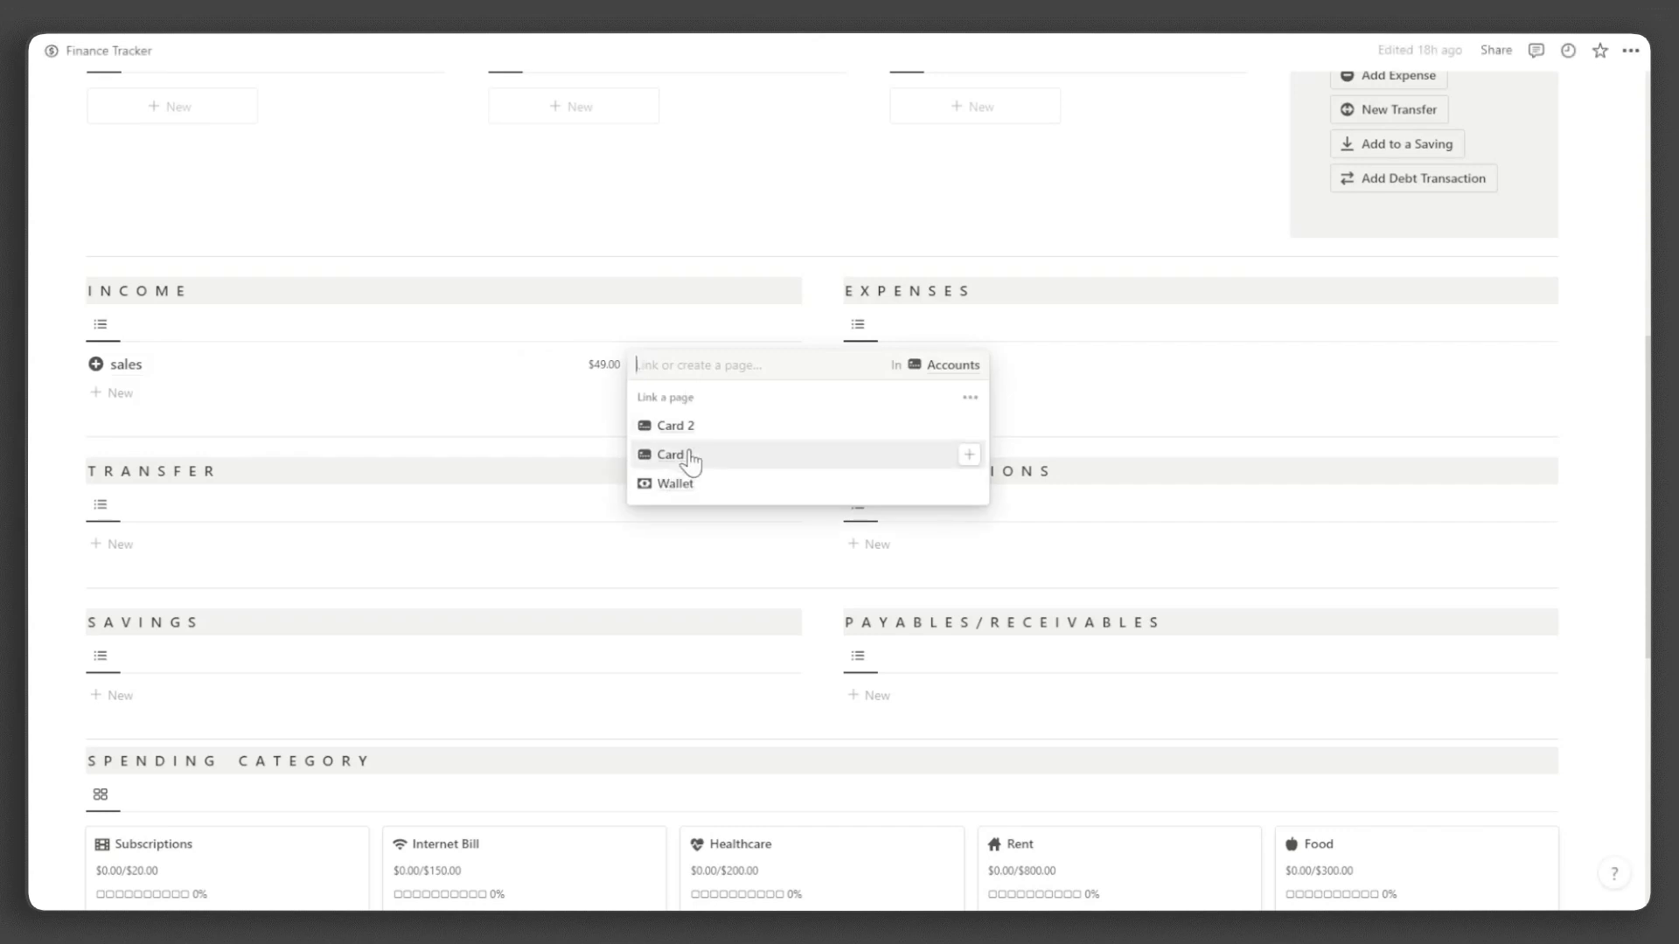
{"action": "left_click", "coordinate": [693, 454]}
Step: Add a $100 'dine' expense in the Food category on Card 2
{"action": "left_click", "coordinate": [927, 366]}
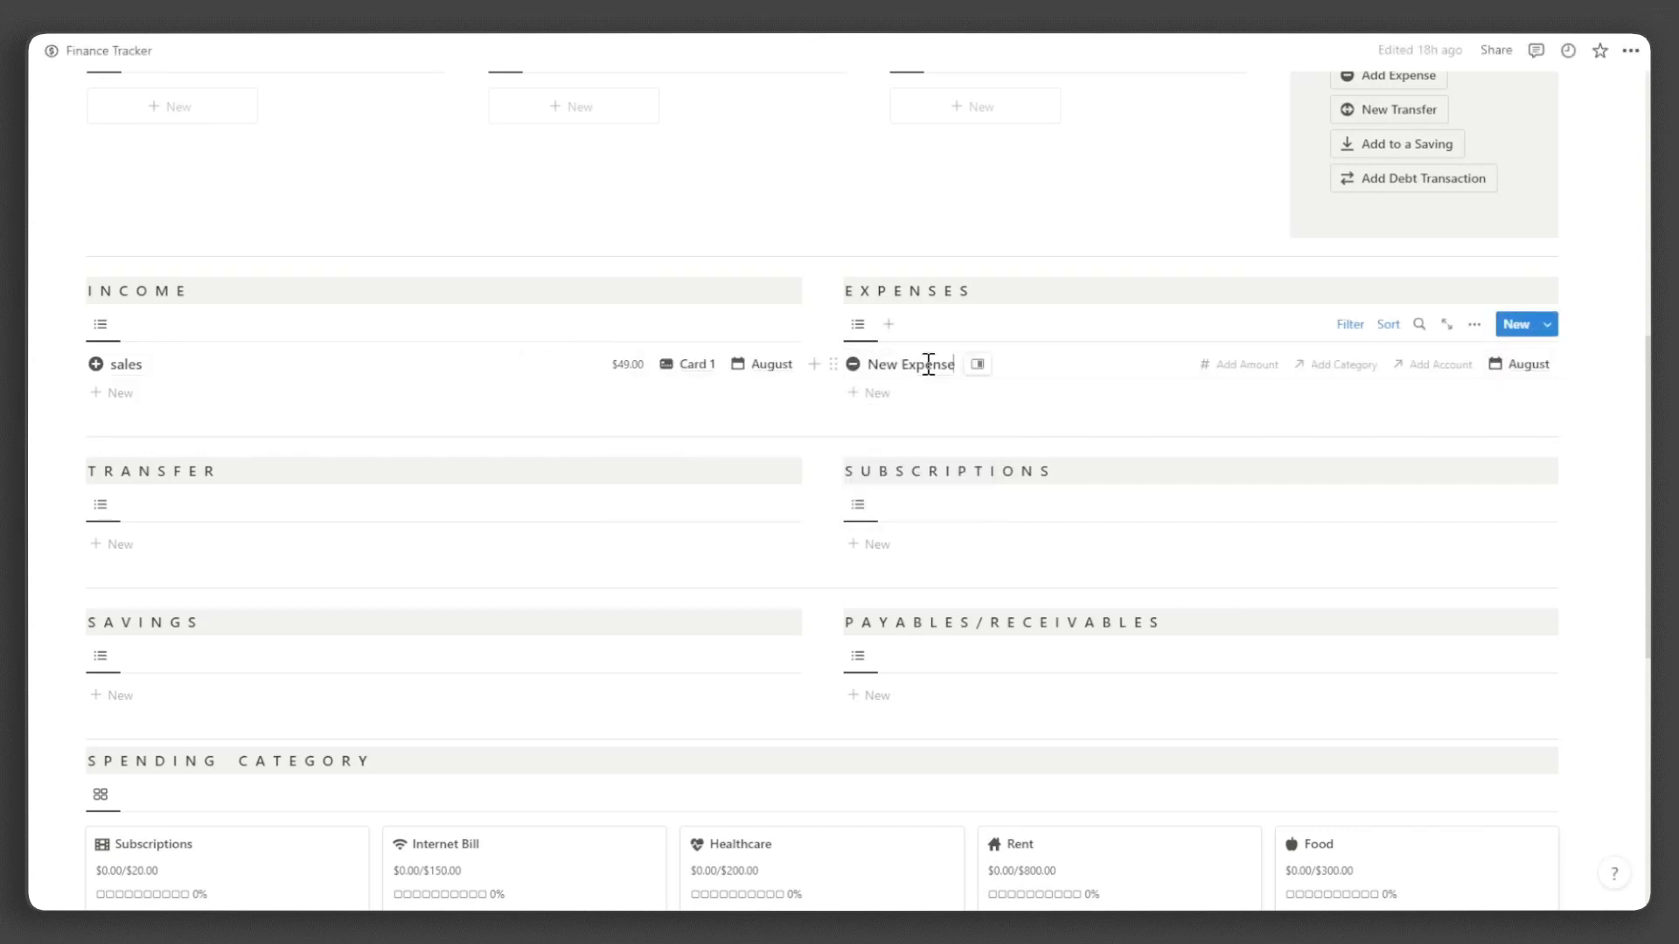
{"action": "key", "text": "ctrl+a"}
{"action": "type", "text": "dine"}
{"action": "key", "text": "Tab"}
{"action": "type", "text": "100"}
{"action": "key", "text": "Tab"}
{"action": "left_click", "coordinate": [1338, 511]}
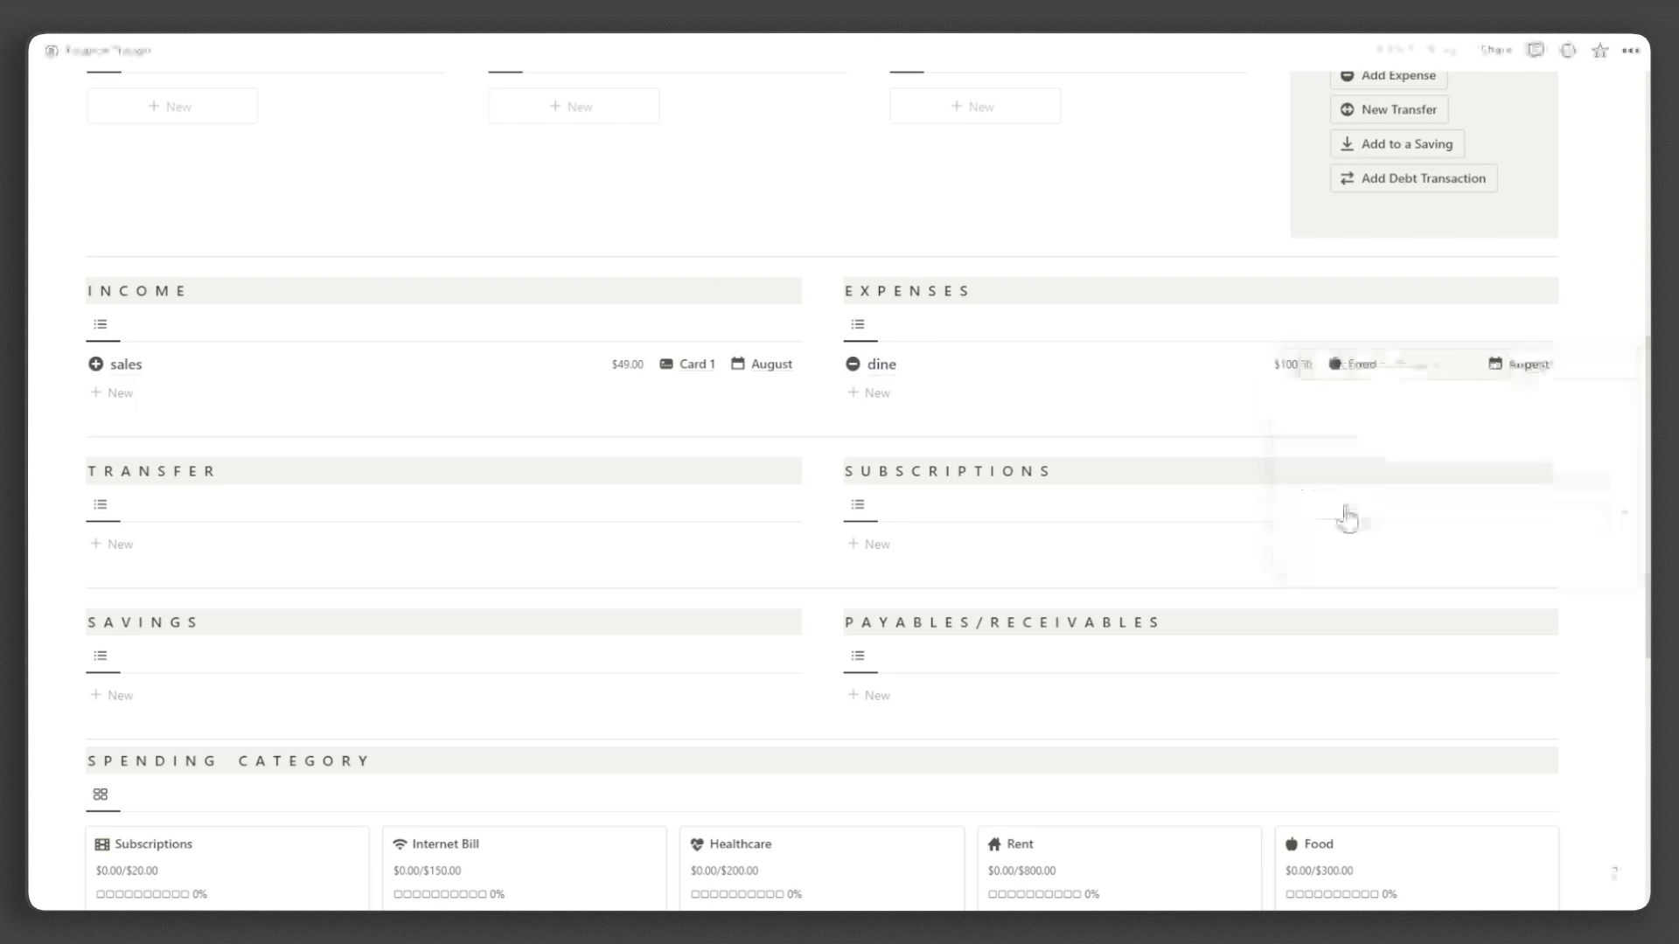
{"action": "left_click", "coordinate": [1446, 365]}
{"action": "left_click", "coordinate": [1369, 426]}
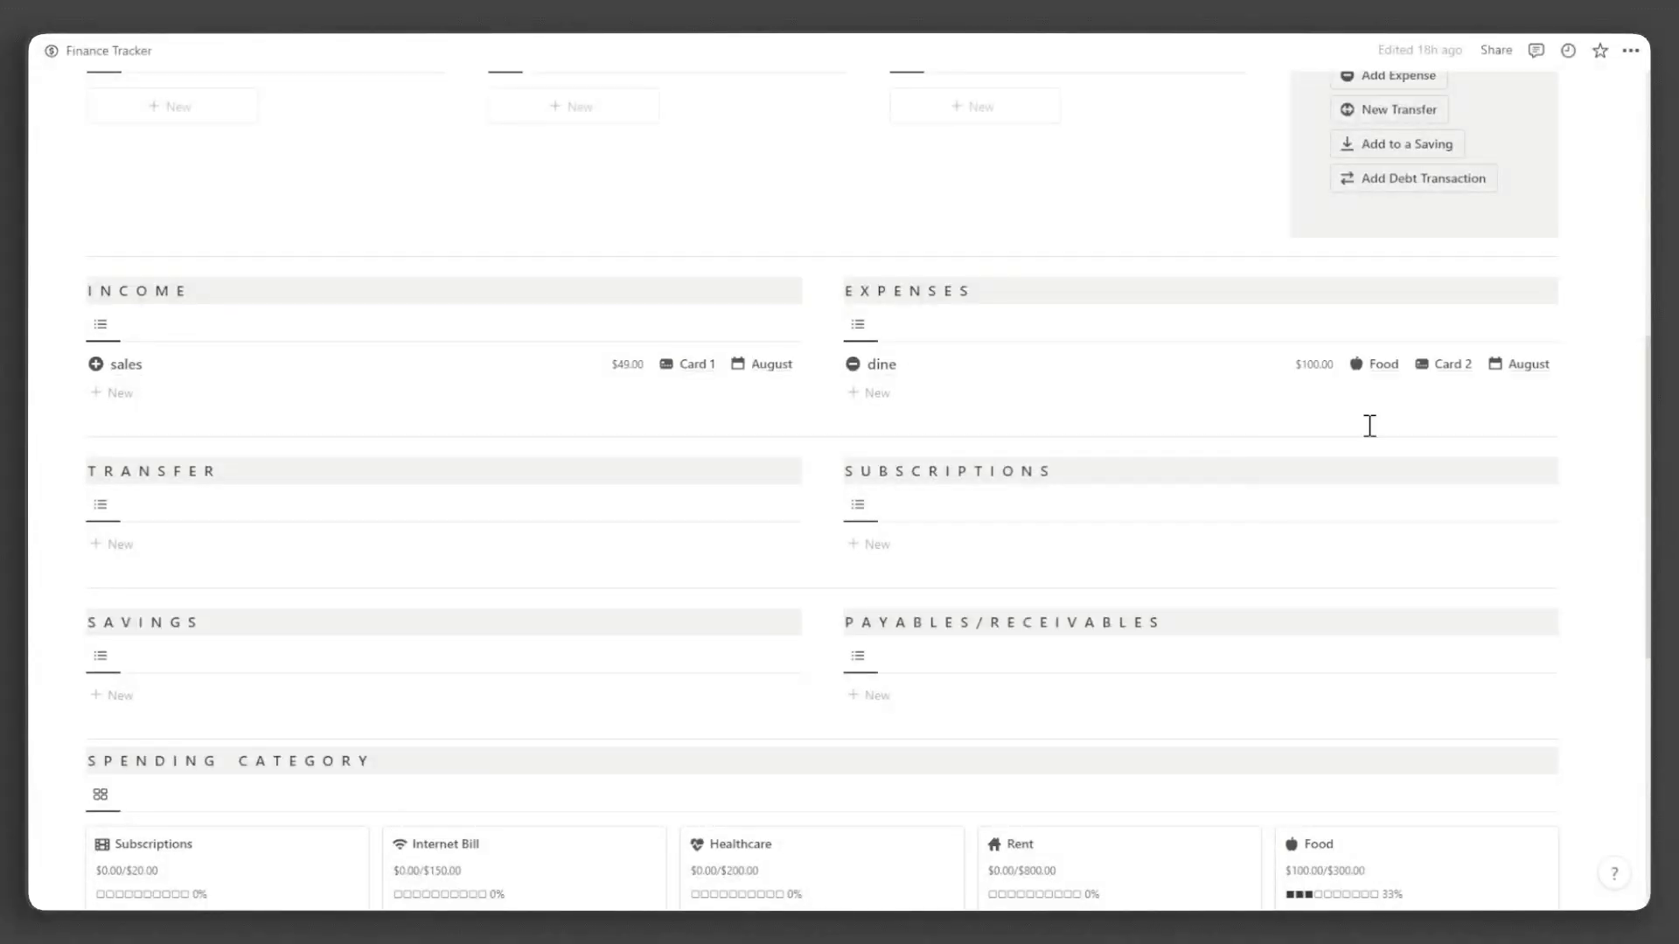
Step: Add a $150 transfer from Card 1 to Card 2 in the Transfer list
{"action": "left_click", "coordinate": [183, 544]}
{"action": "left_click", "coordinate": [592, 545]}
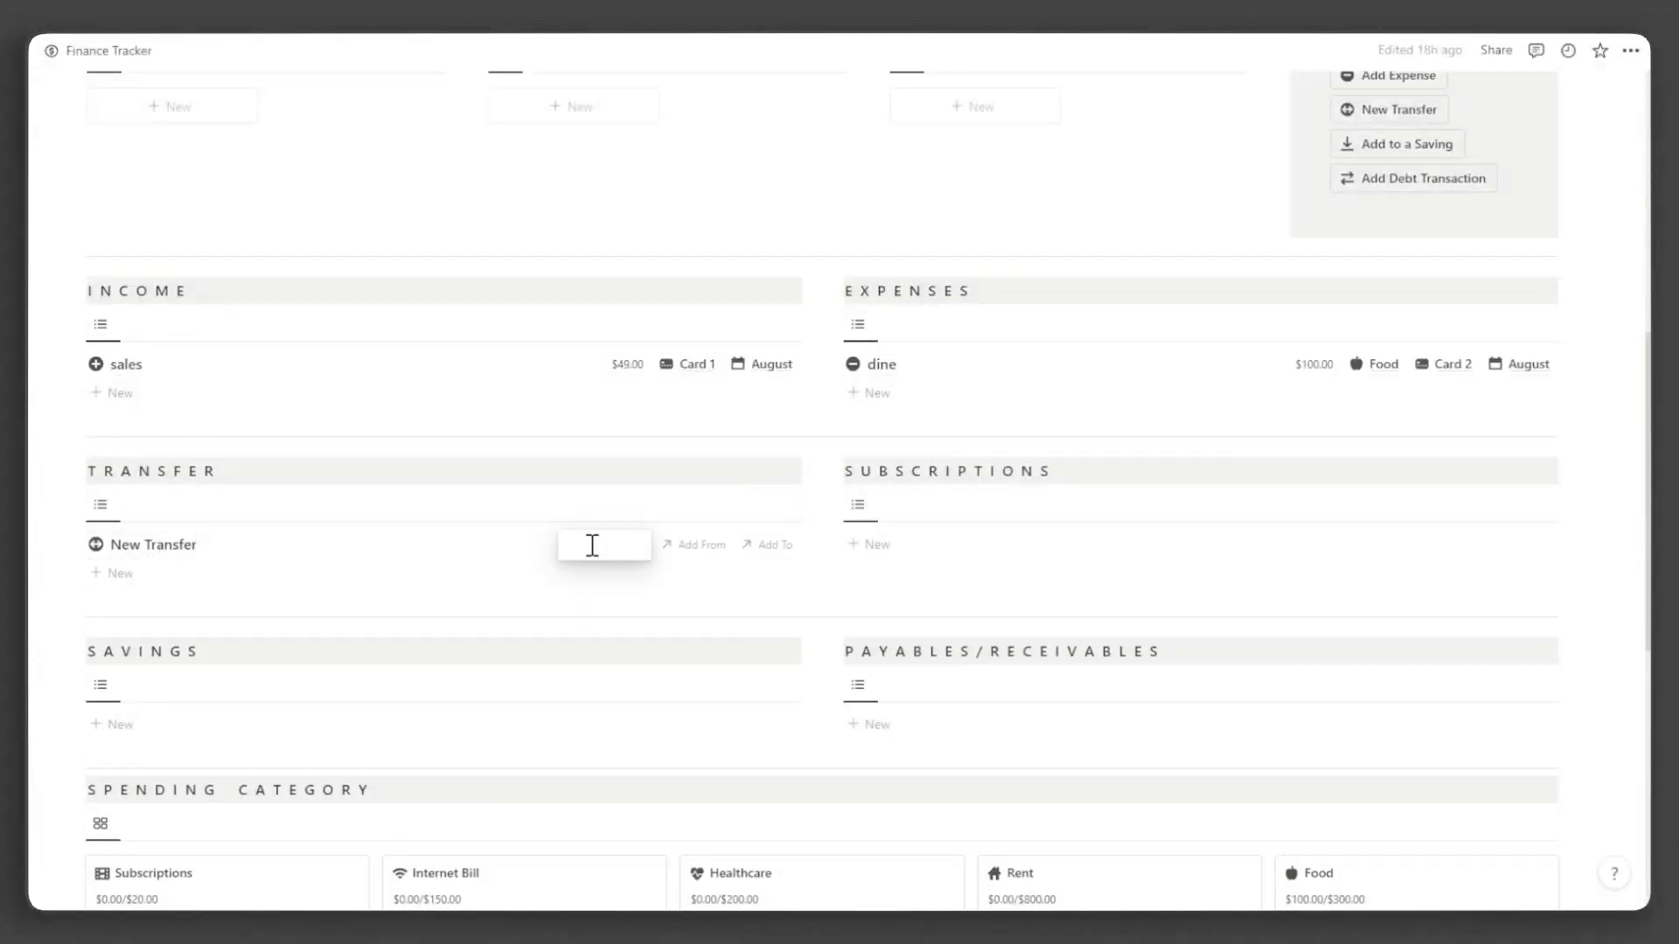
{"action": "type", "text": "150"}
{"action": "key", "text": "Tab"}
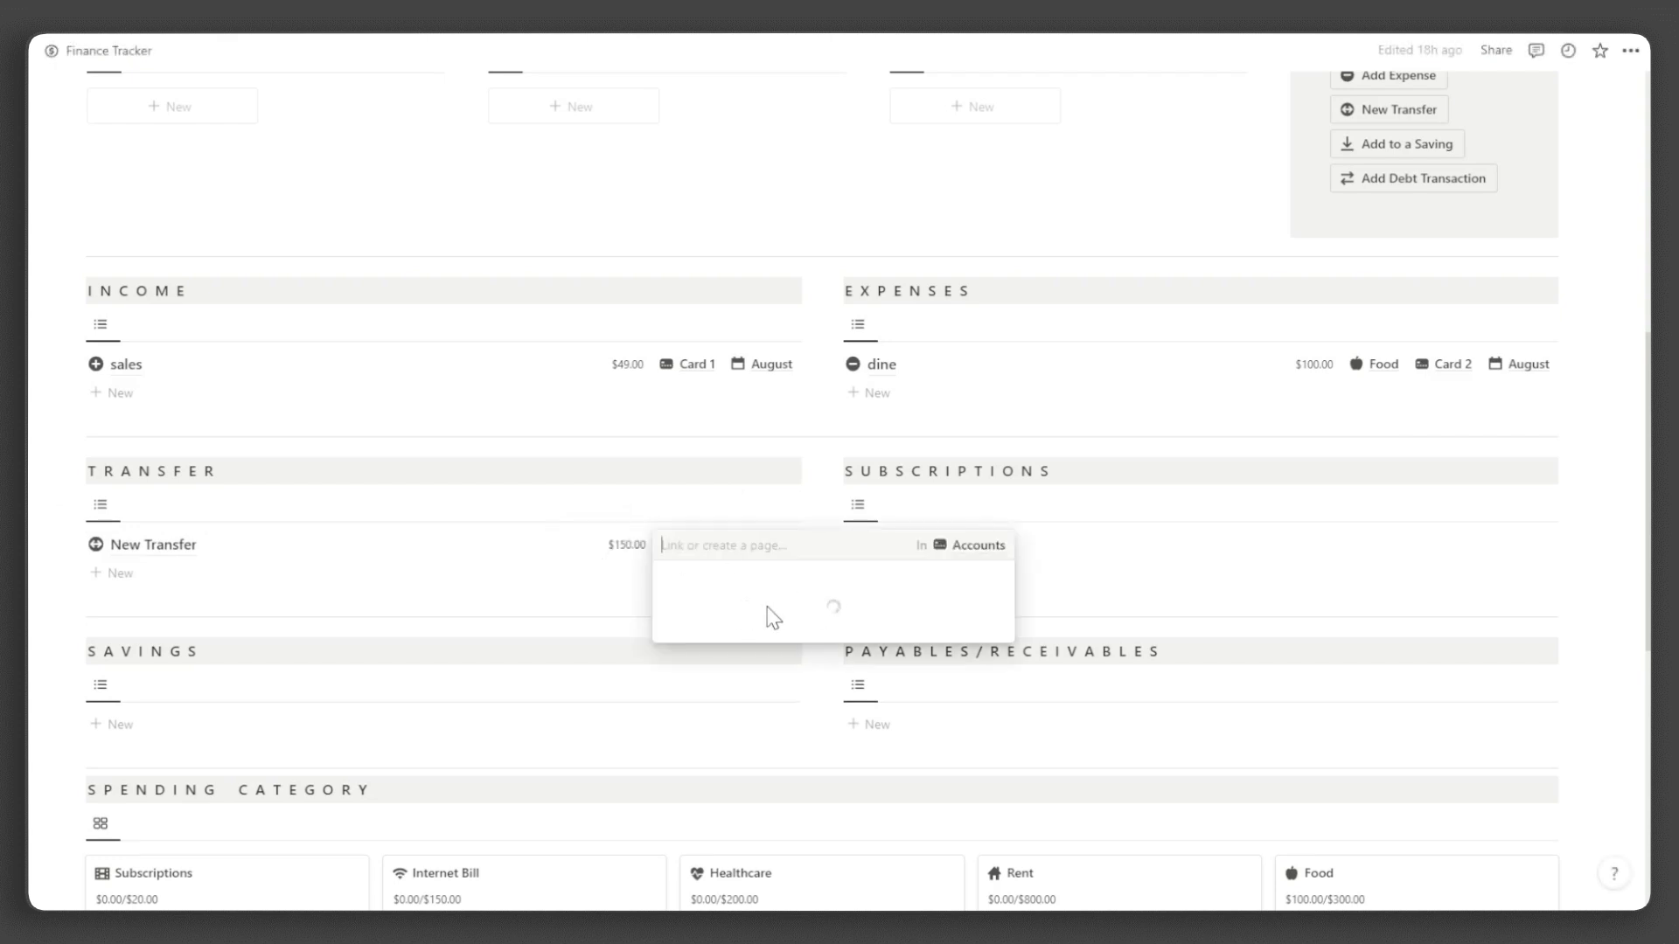
{"action": "left_click", "coordinate": [712, 636]}
{"action": "left_click", "coordinate": [775, 545]}
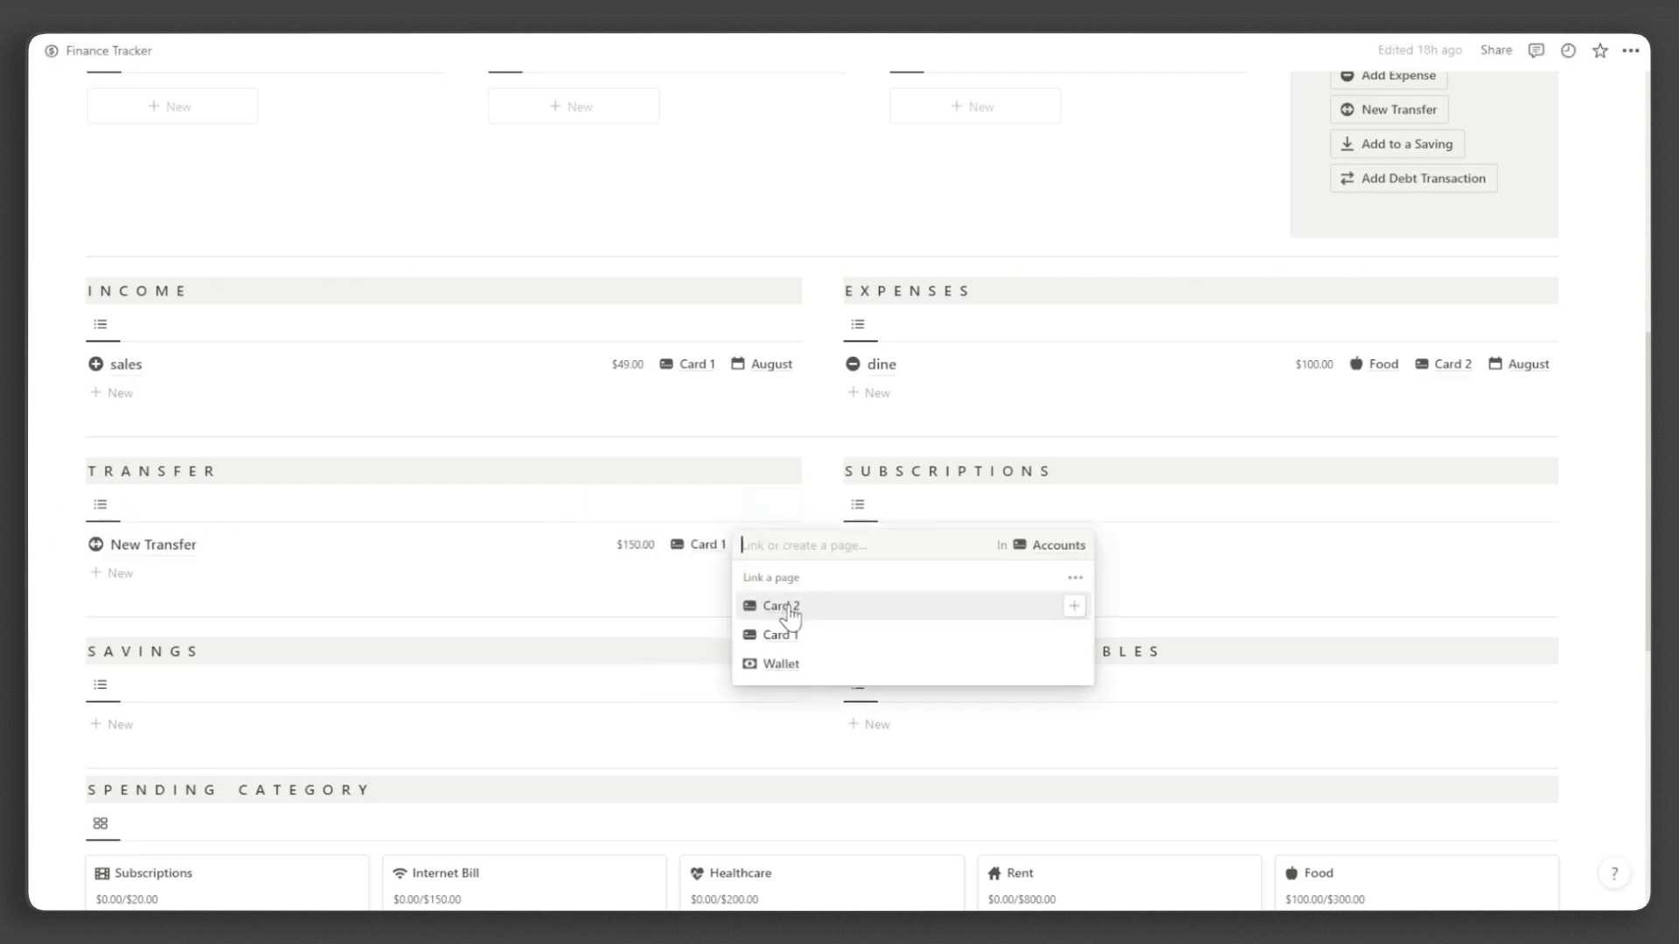
{"action": "left_click", "coordinate": [789, 609]}
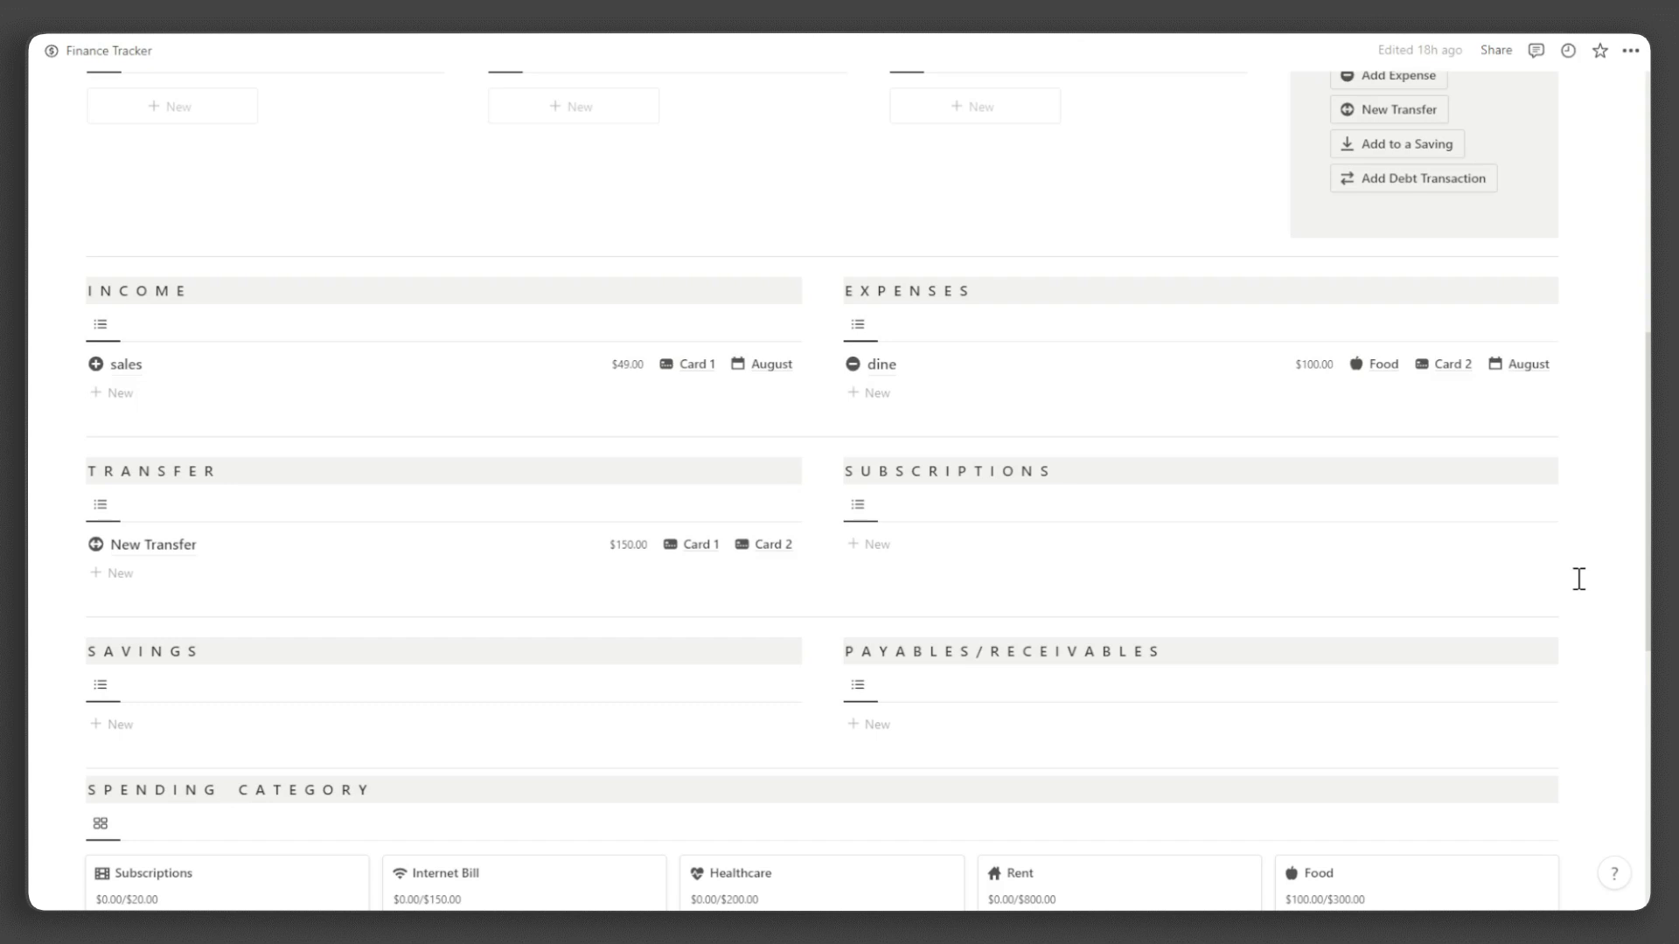
{"action": "mouse_move", "coordinate": [1550, 518]}
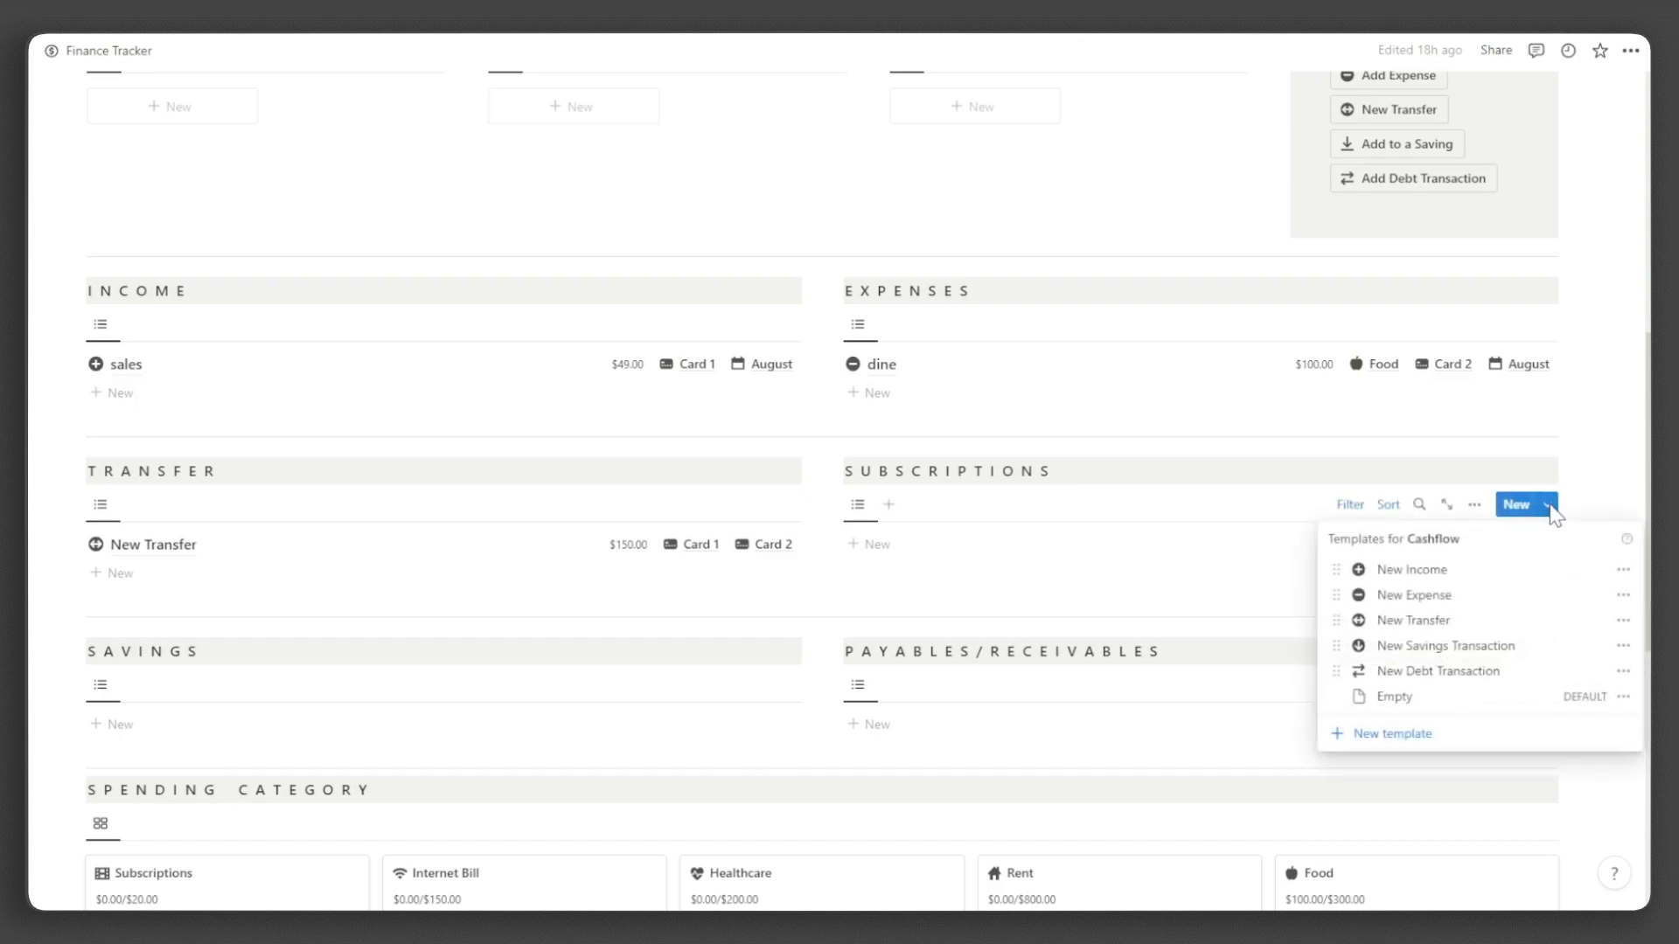
Step: Create a 'Netlix' Cashflow template: $9.99 Expense, Card 2, Subscriptions category
{"action": "left_click", "coordinate": [1558, 737]}
{"action": "type", "text": "Netlix"}
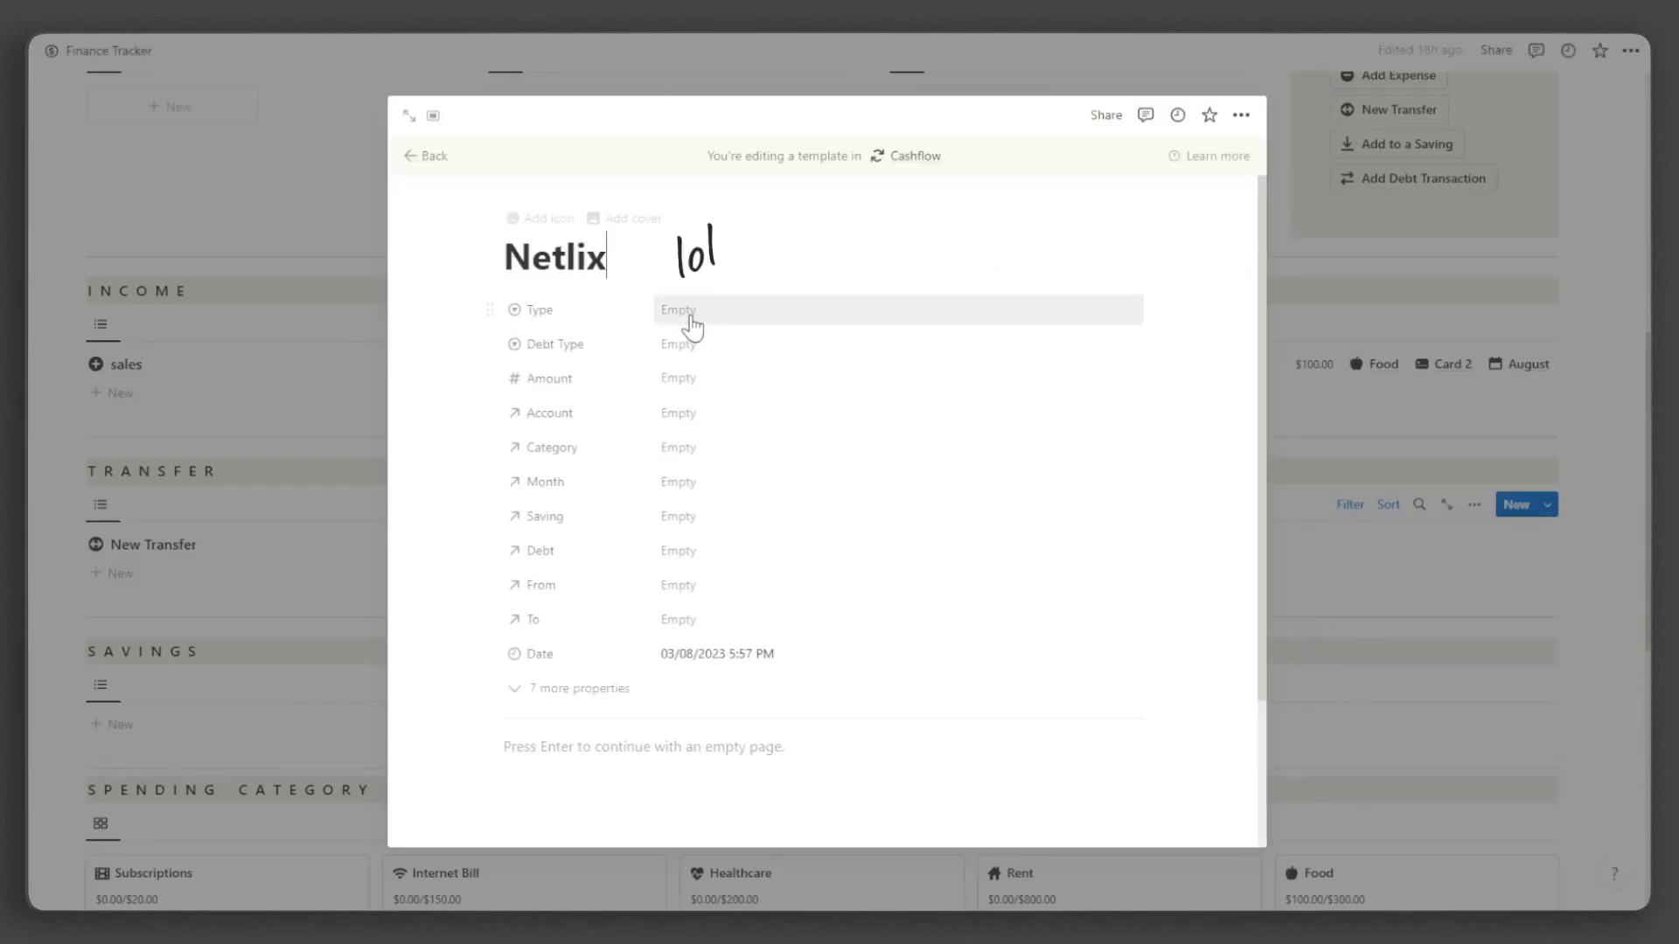
{"action": "left_click", "coordinate": [692, 322]}
{"action": "key", "text": "Return"}
{"action": "left_click", "coordinate": [722, 375]}
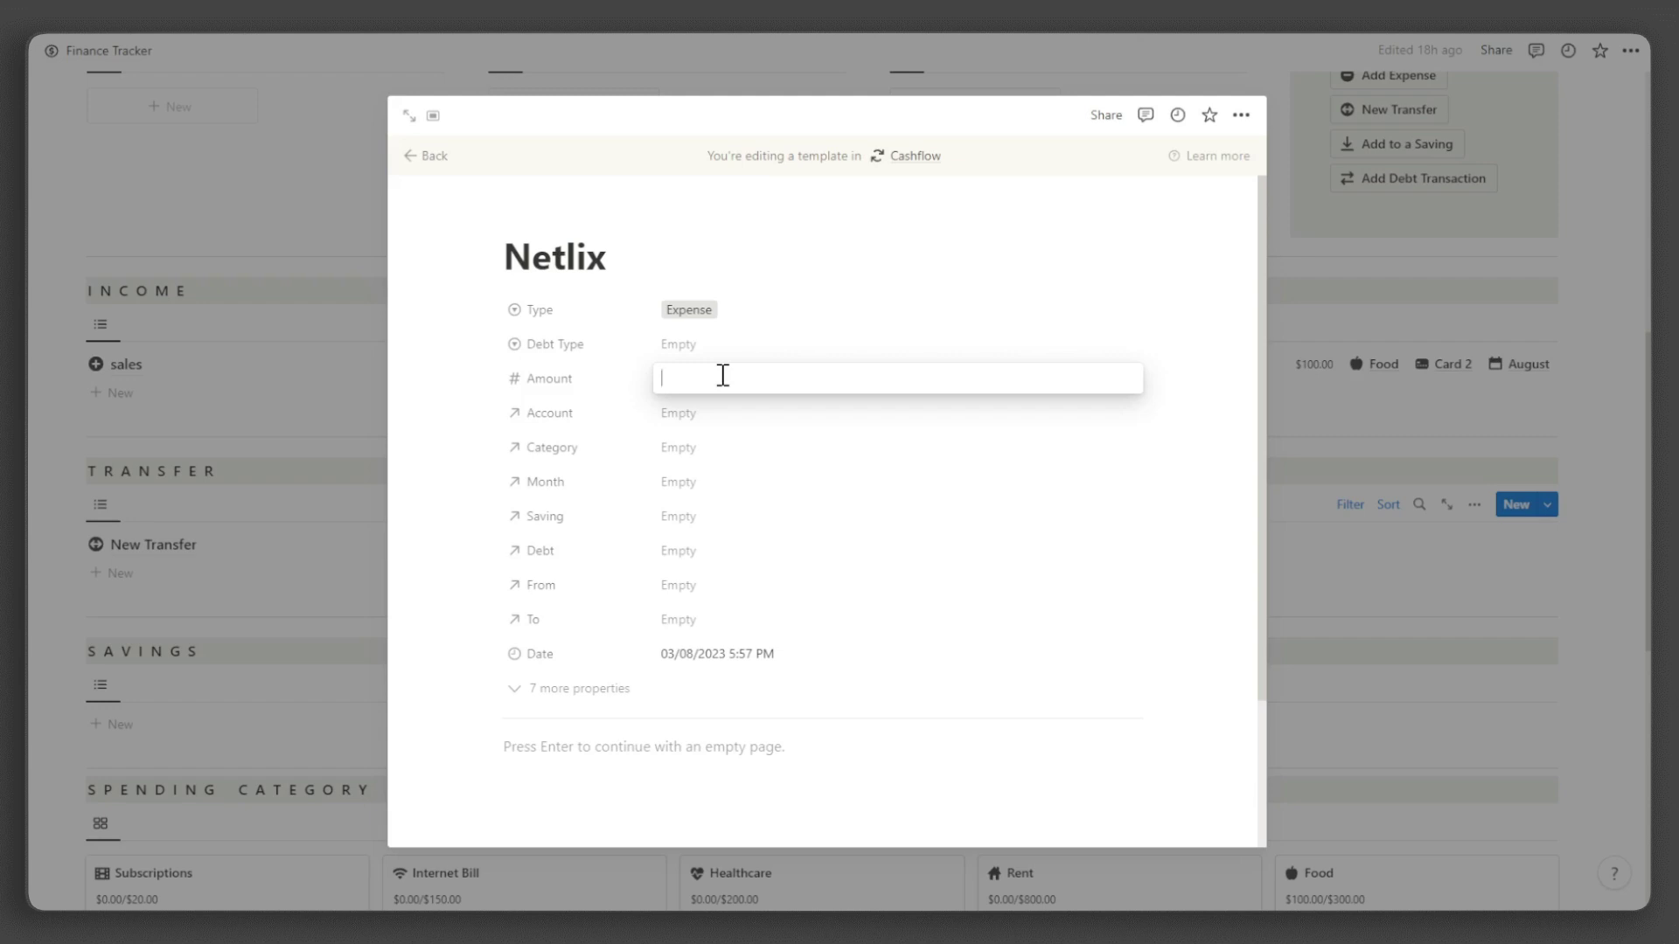
{"action": "type", "text": "9.99"}
{"action": "key", "text": "Return"}
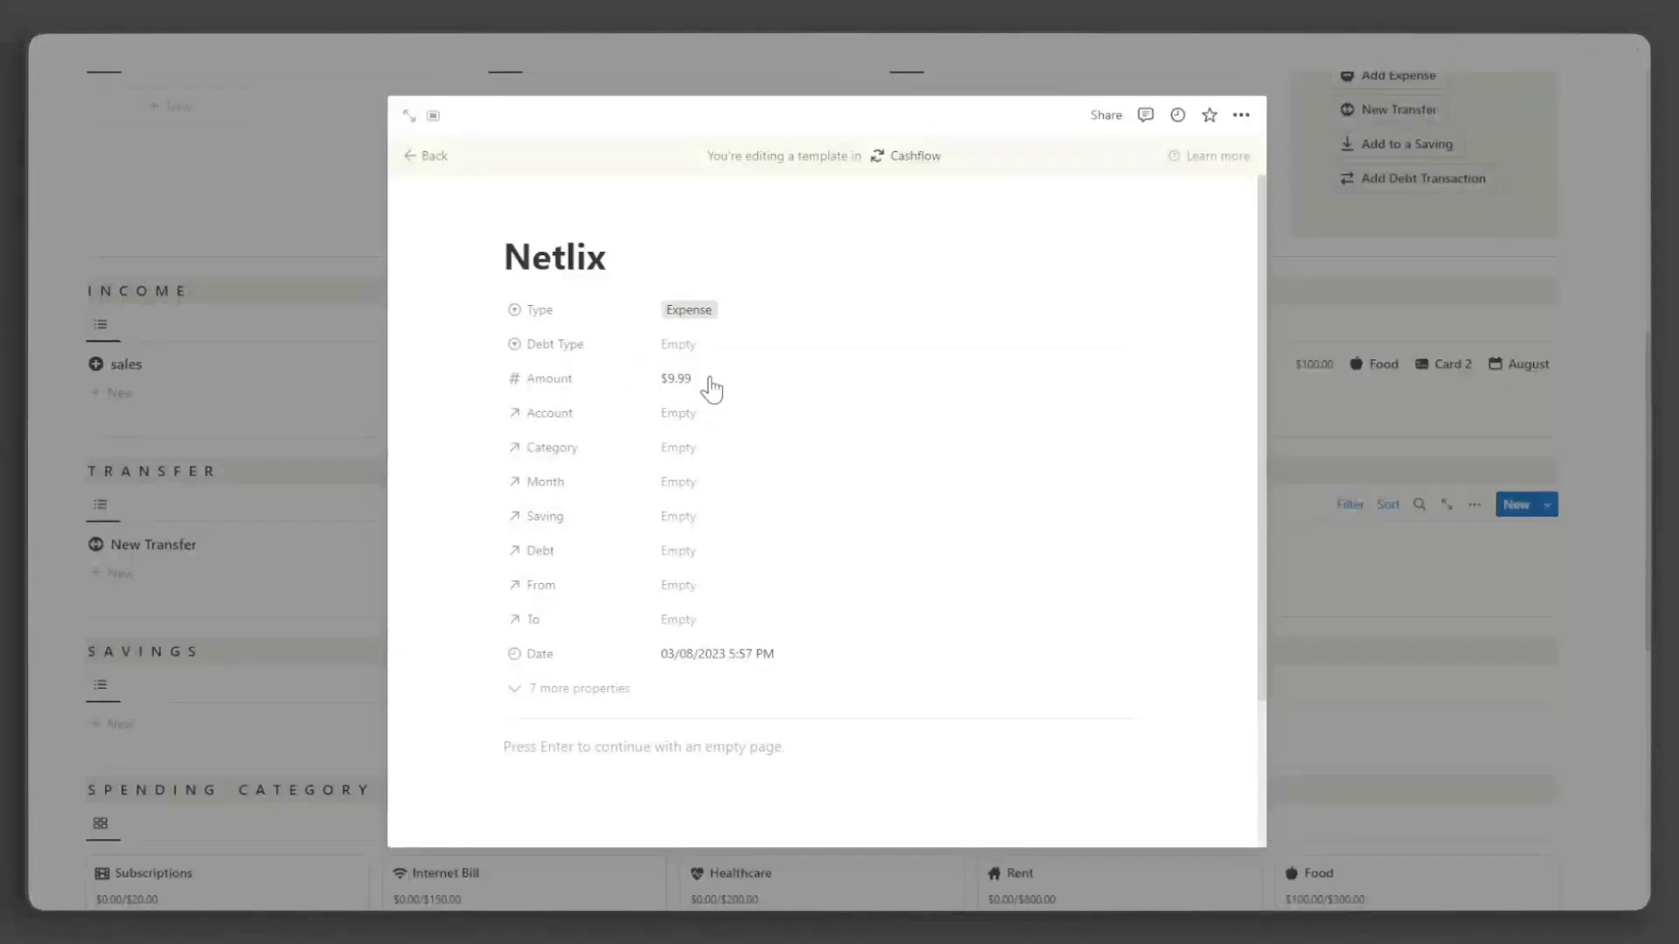
{"action": "left_click", "coordinate": [700, 413]}
{"action": "left_click", "coordinate": [699, 498]}
{"action": "left_click", "coordinate": [703, 449]}
{"action": "left_click", "coordinate": [707, 628]}
Step: Give the Netlix template the Netflix N logo as its icon
{"action": "left_click", "coordinate": [542, 218]}
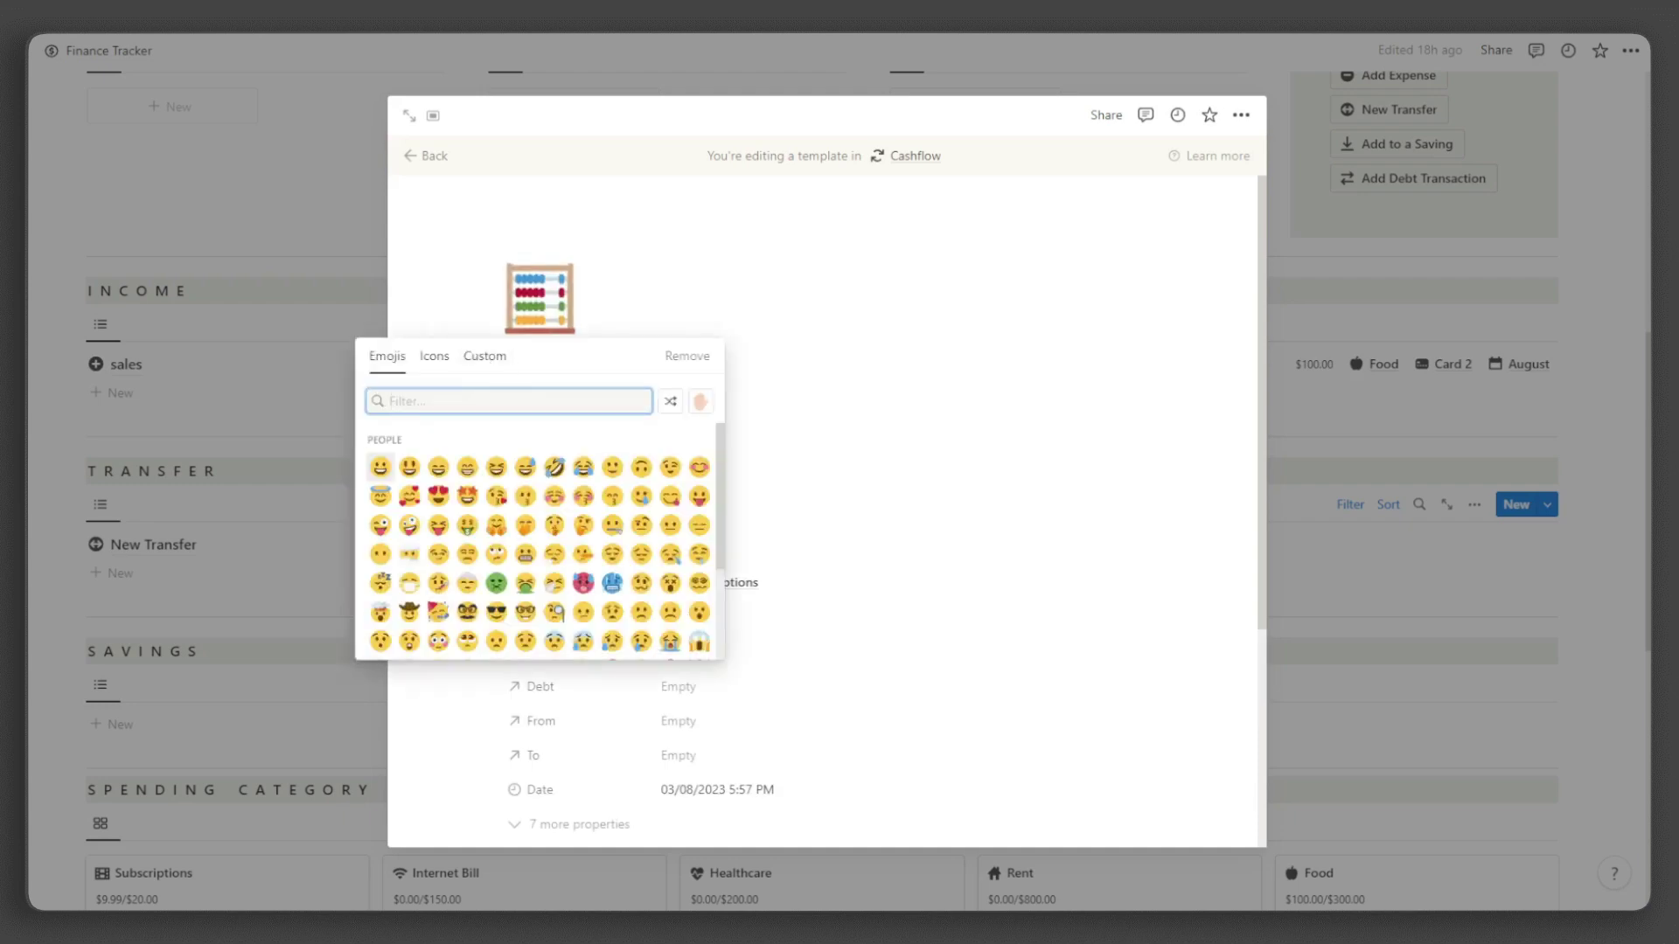
{"action": "left_click", "coordinate": [485, 356]}
{"action": "left_click", "coordinate": [542, 450]}
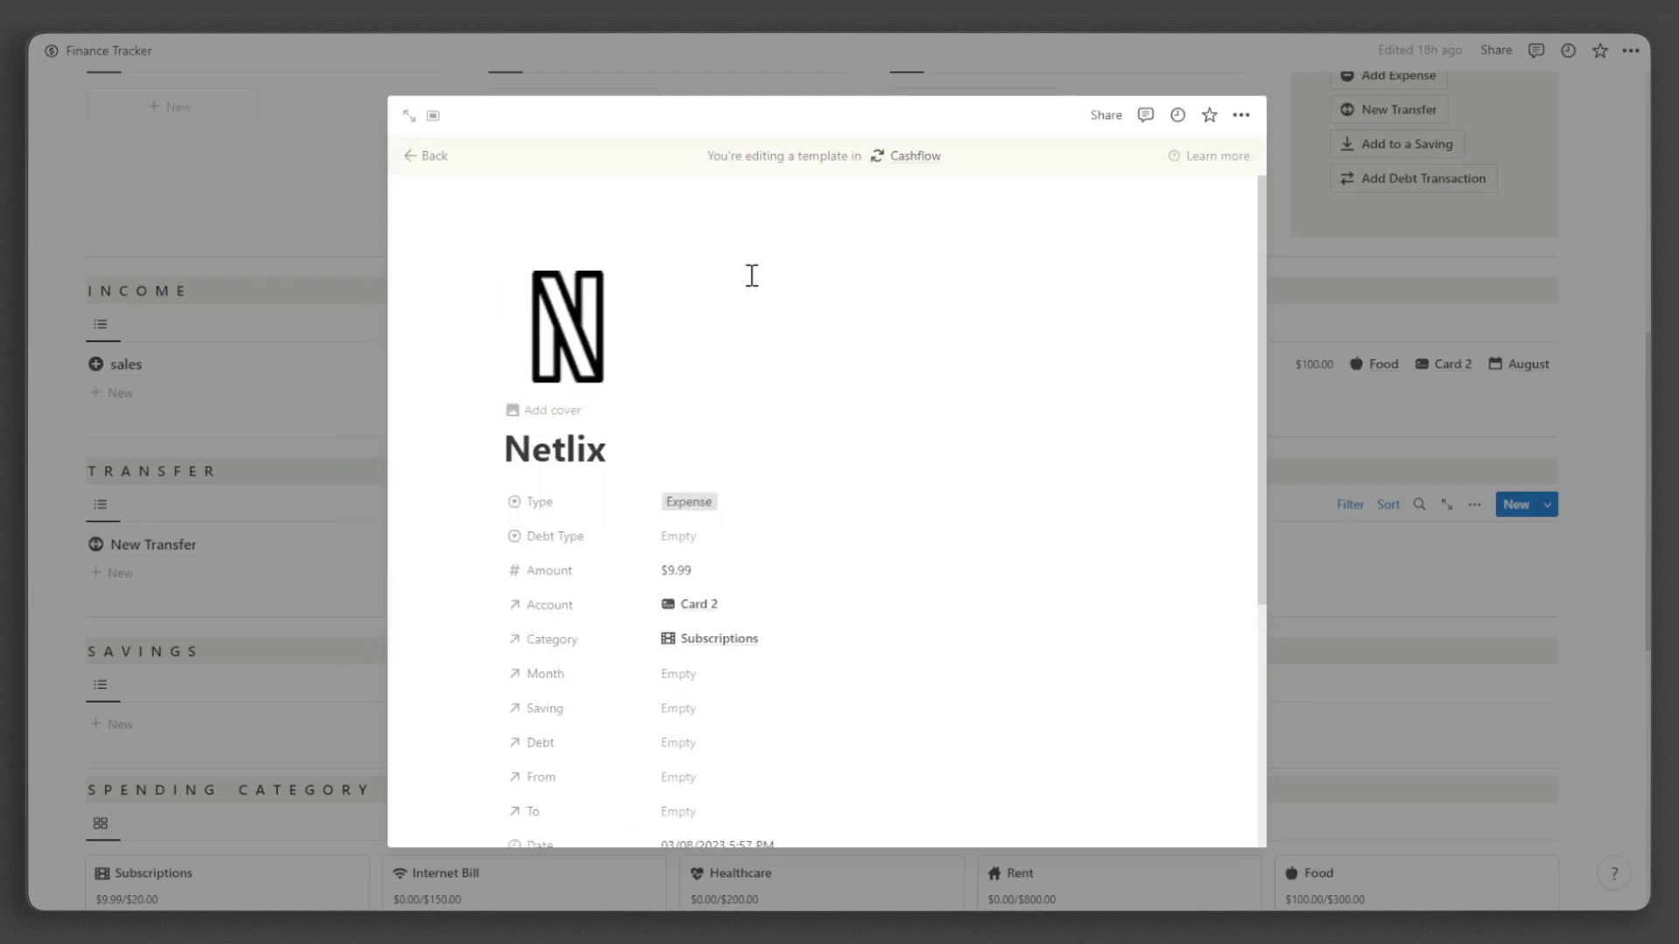
{"action": "left_click", "coordinate": [1593, 442]}
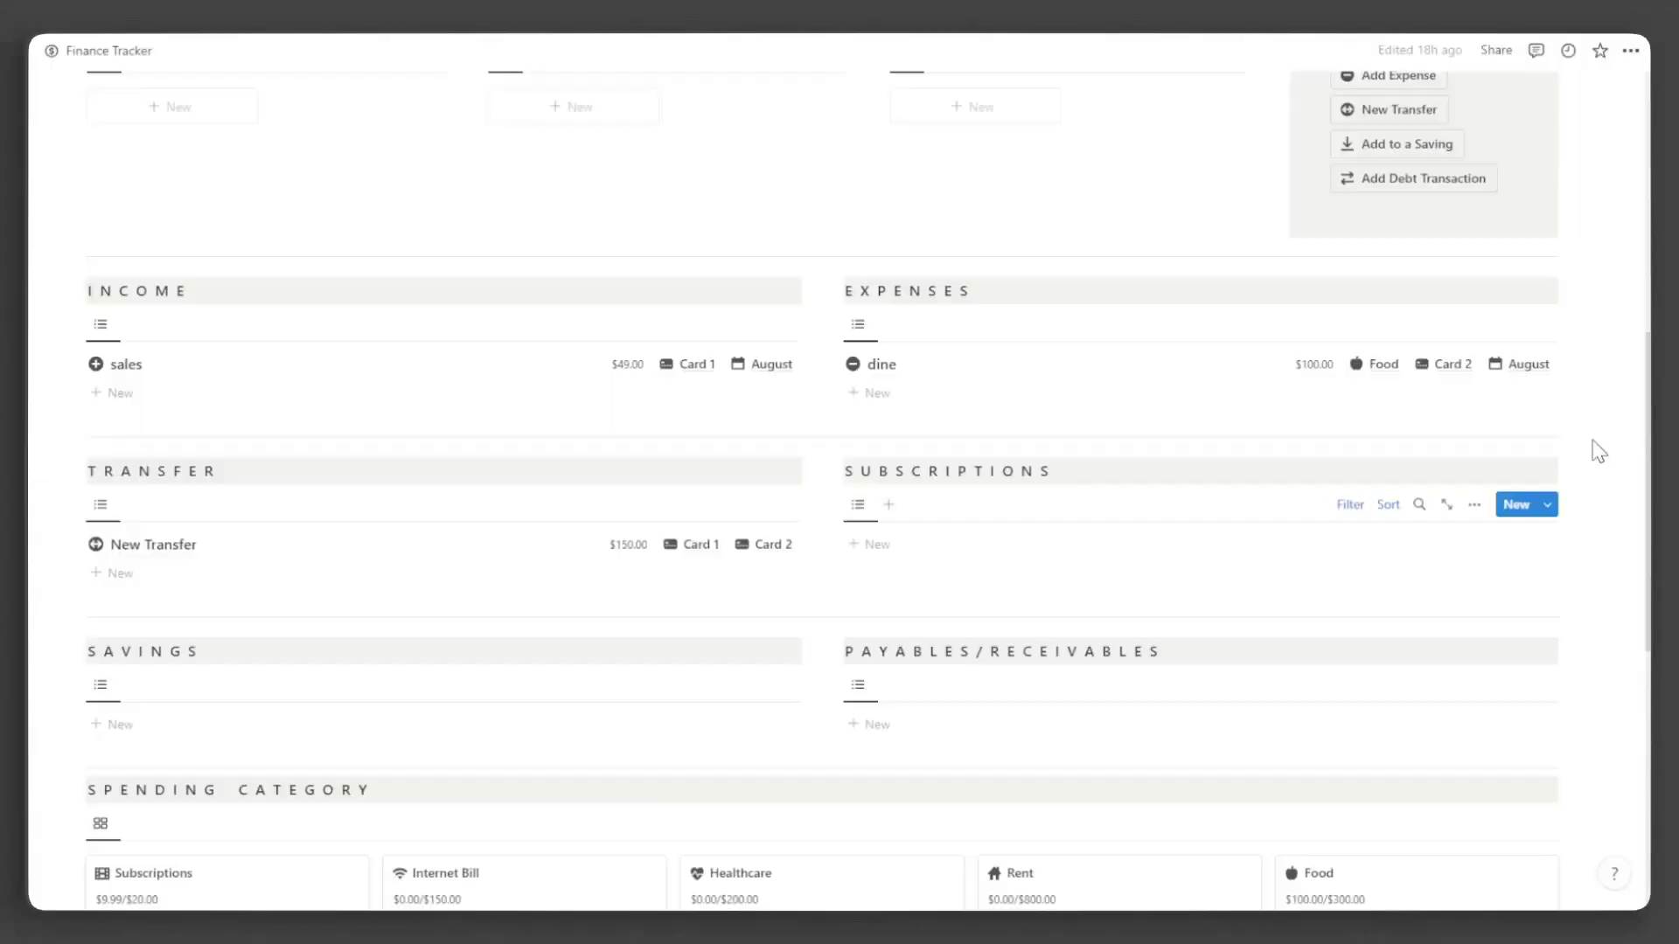
Step: Set the Netlix template to repeat every month starting August 30
{"action": "left_click", "coordinate": [1548, 505]}
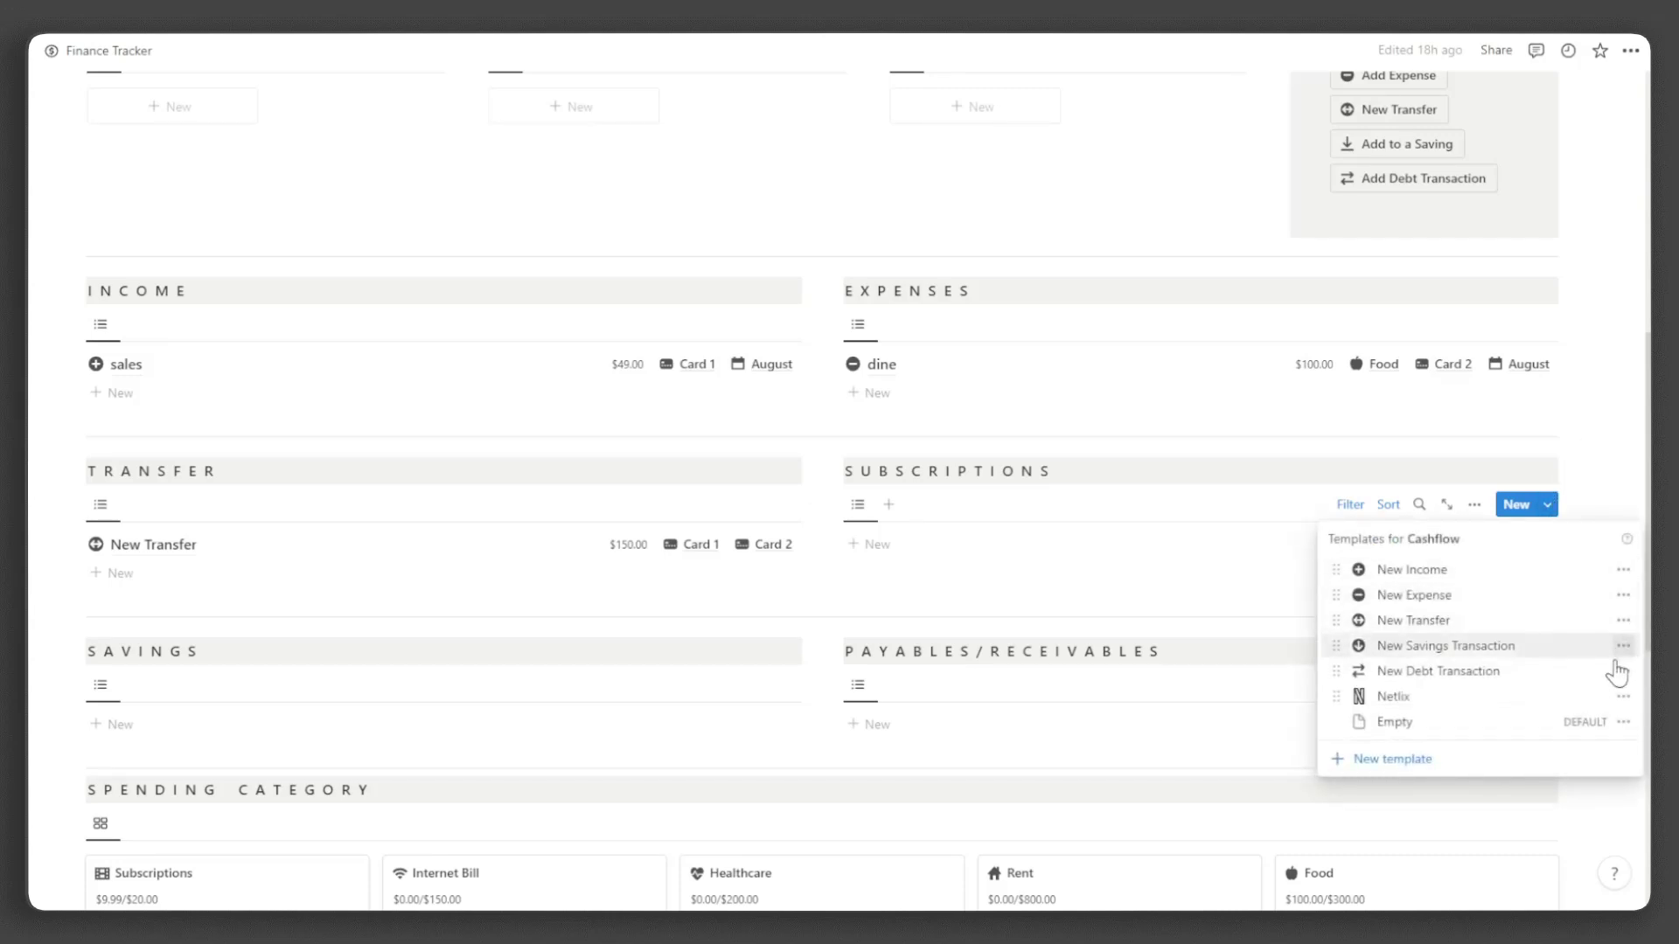
{"action": "left_click", "coordinate": [1622, 696]}
{"action": "left_click", "coordinate": [1565, 645]}
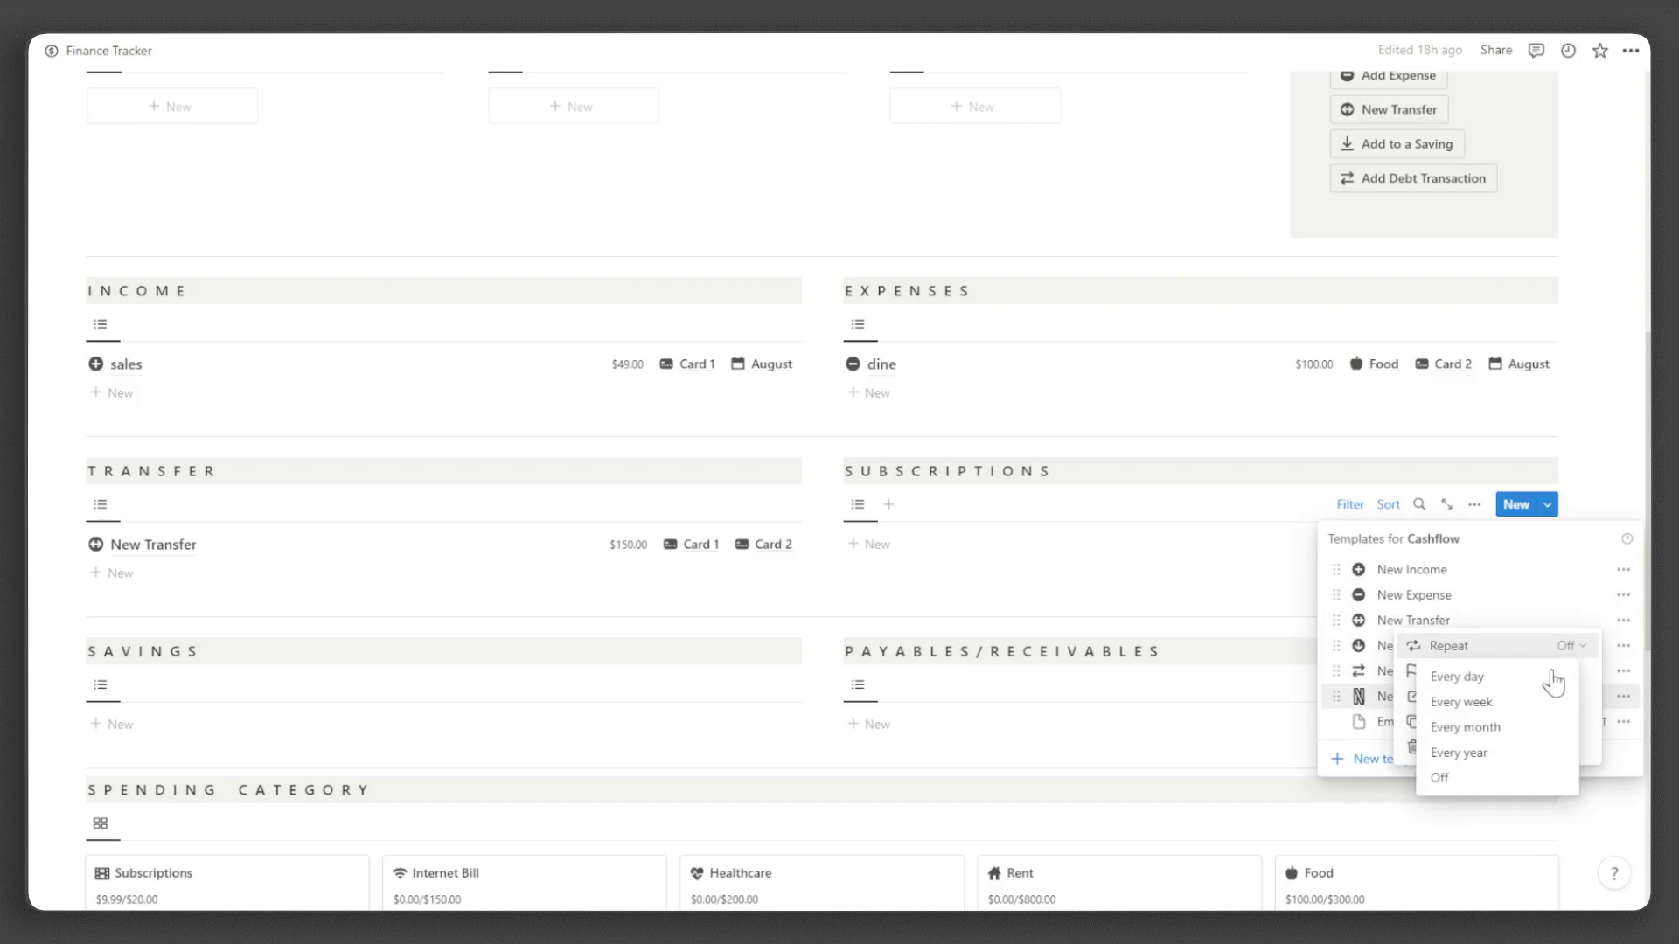
{"action": "left_click", "coordinate": [1521, 730]}
{"action": "left_click", "coordinate": [1543, 754]}
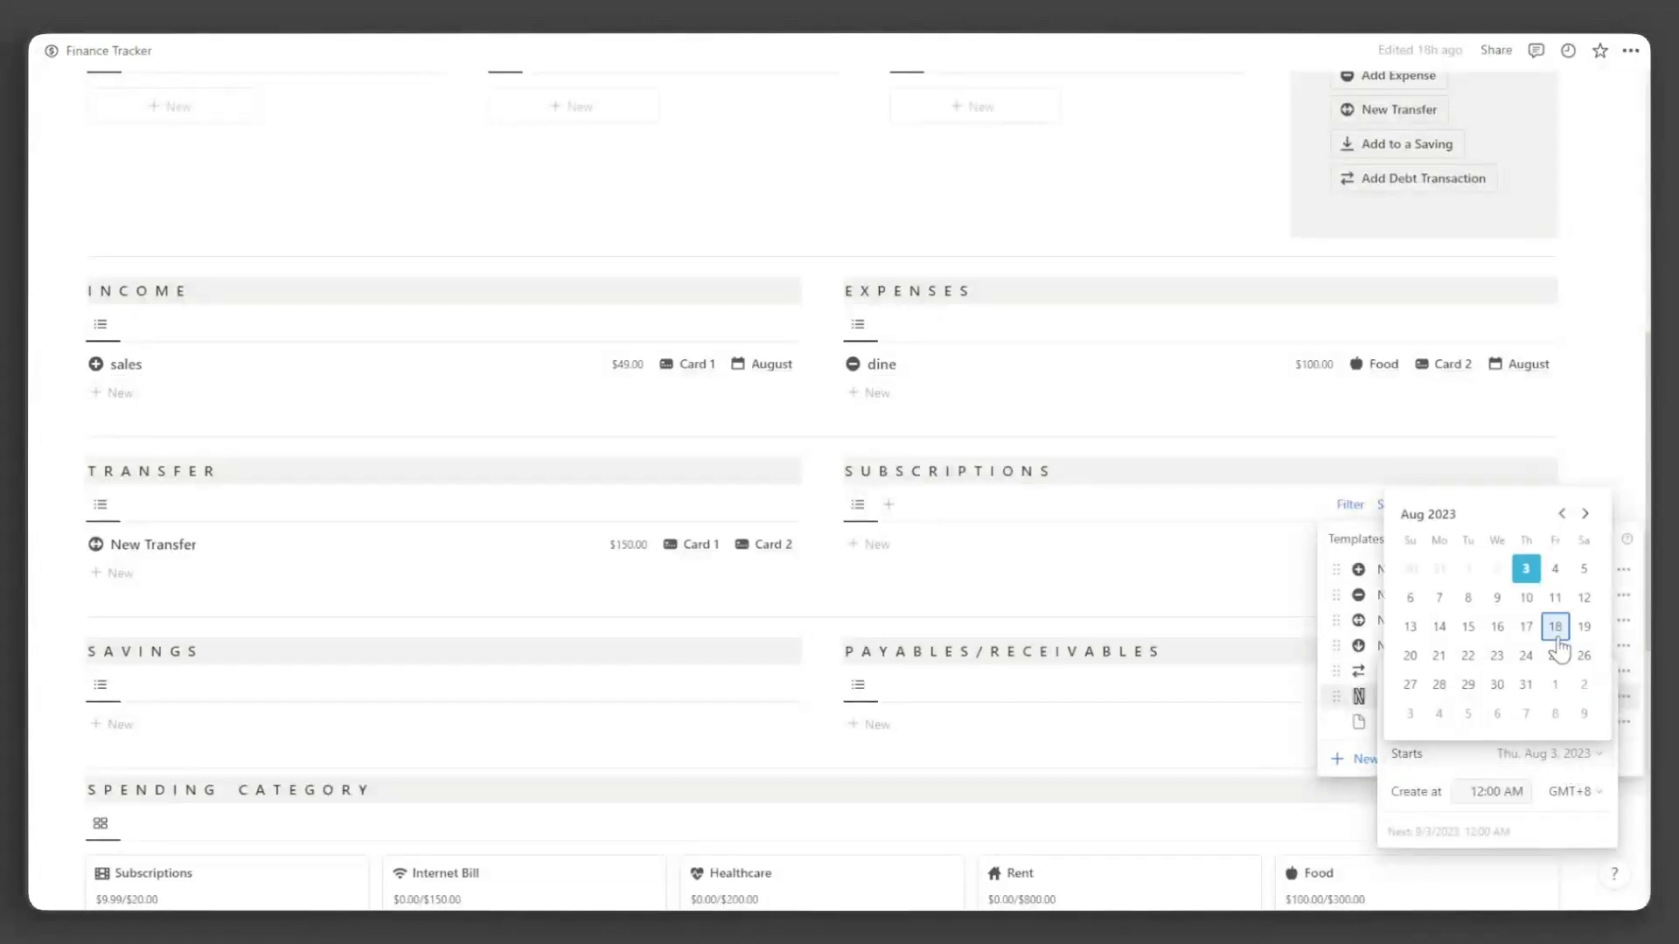
{"action": "left_click", "coordinate": [1501, 681]}
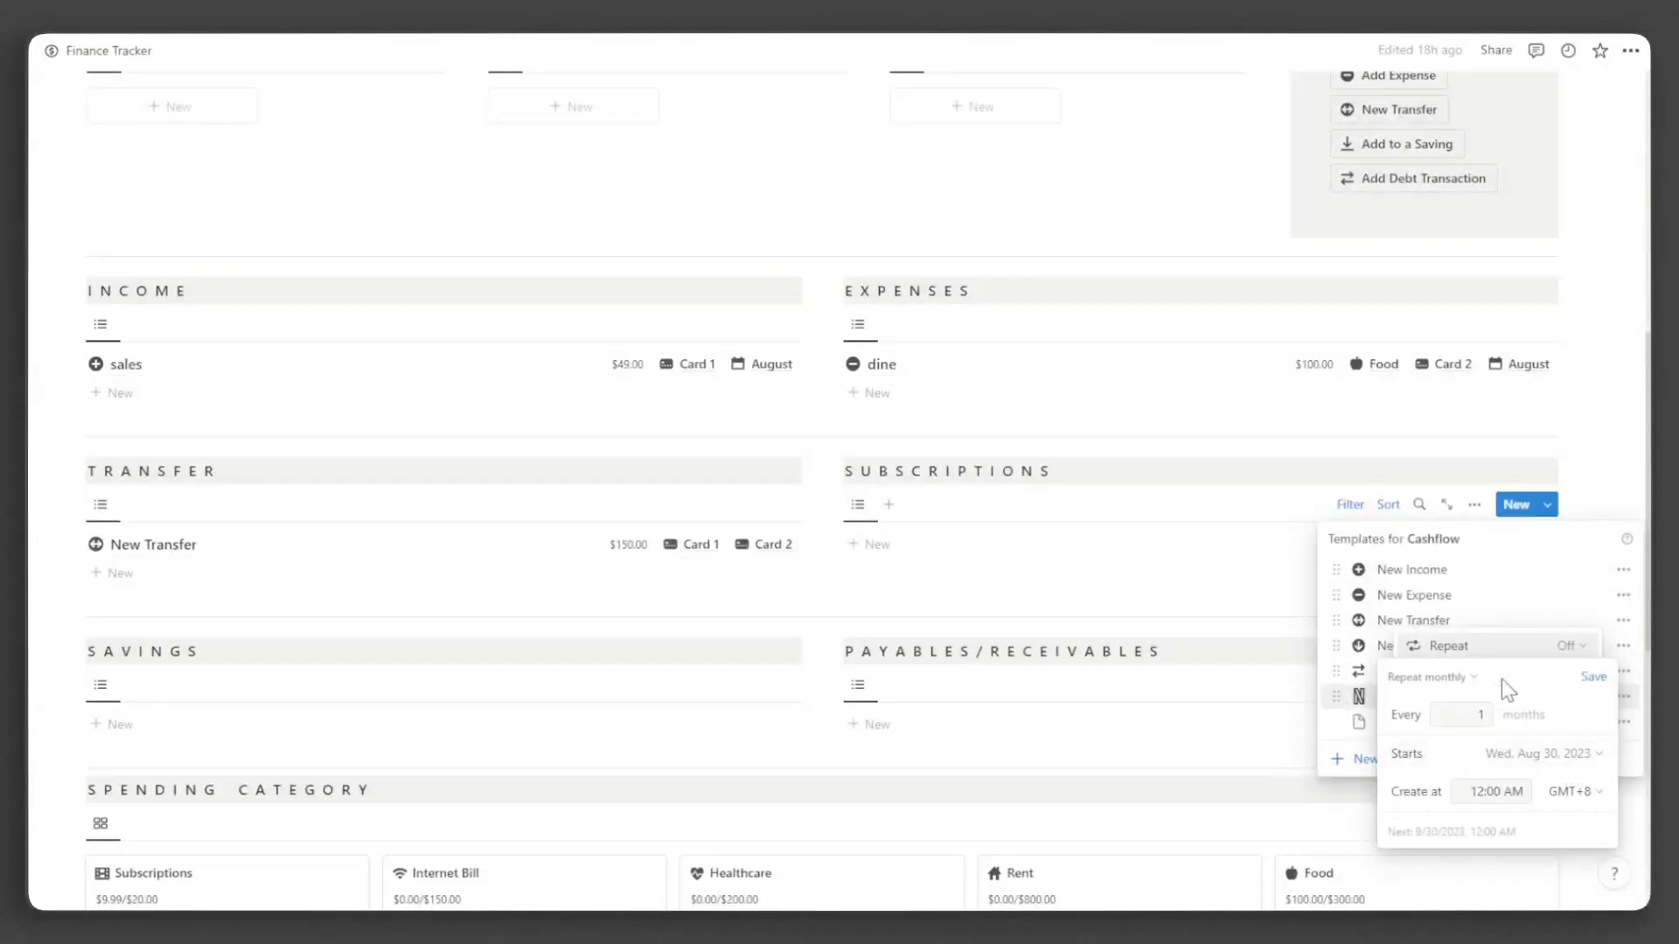
{"action": "left_click", "coordinate": [1593, 677]}
{"action": "key", "text": "Escape"}
{"action": "key", "text": "Escape"}
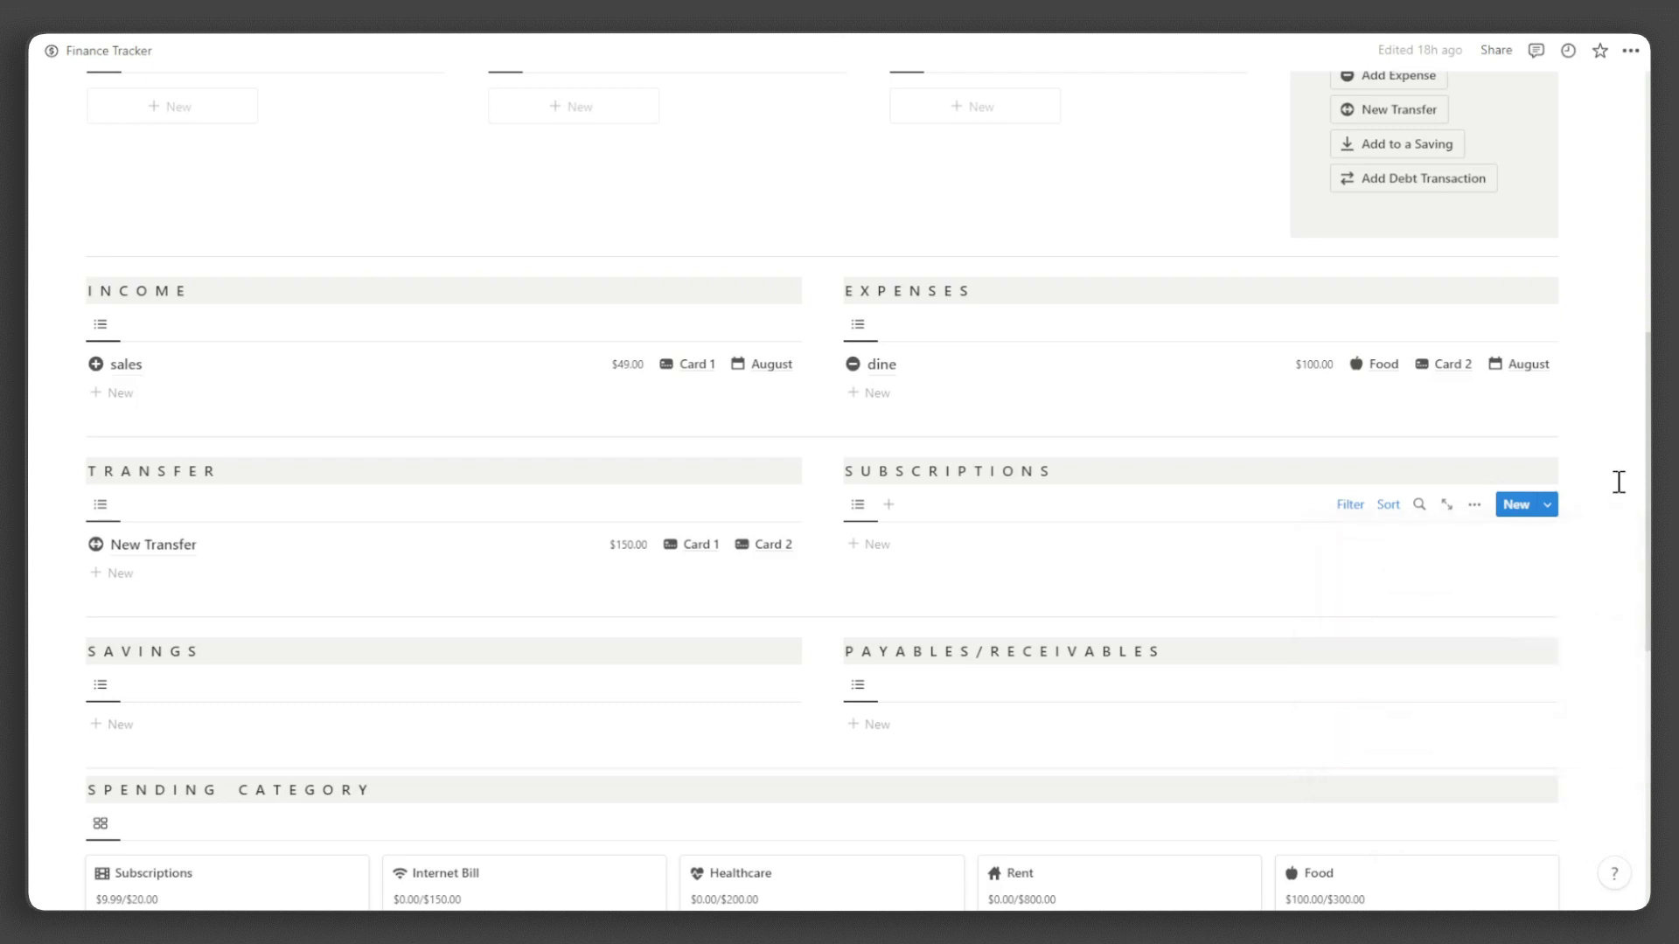
Step: Create an 'iPad' savings goal of $1,500 due November 30, 2023
{"action": "scroll", "coordinate": [592, 525], "scroll_direction": "up", "scroll_amount": 5}
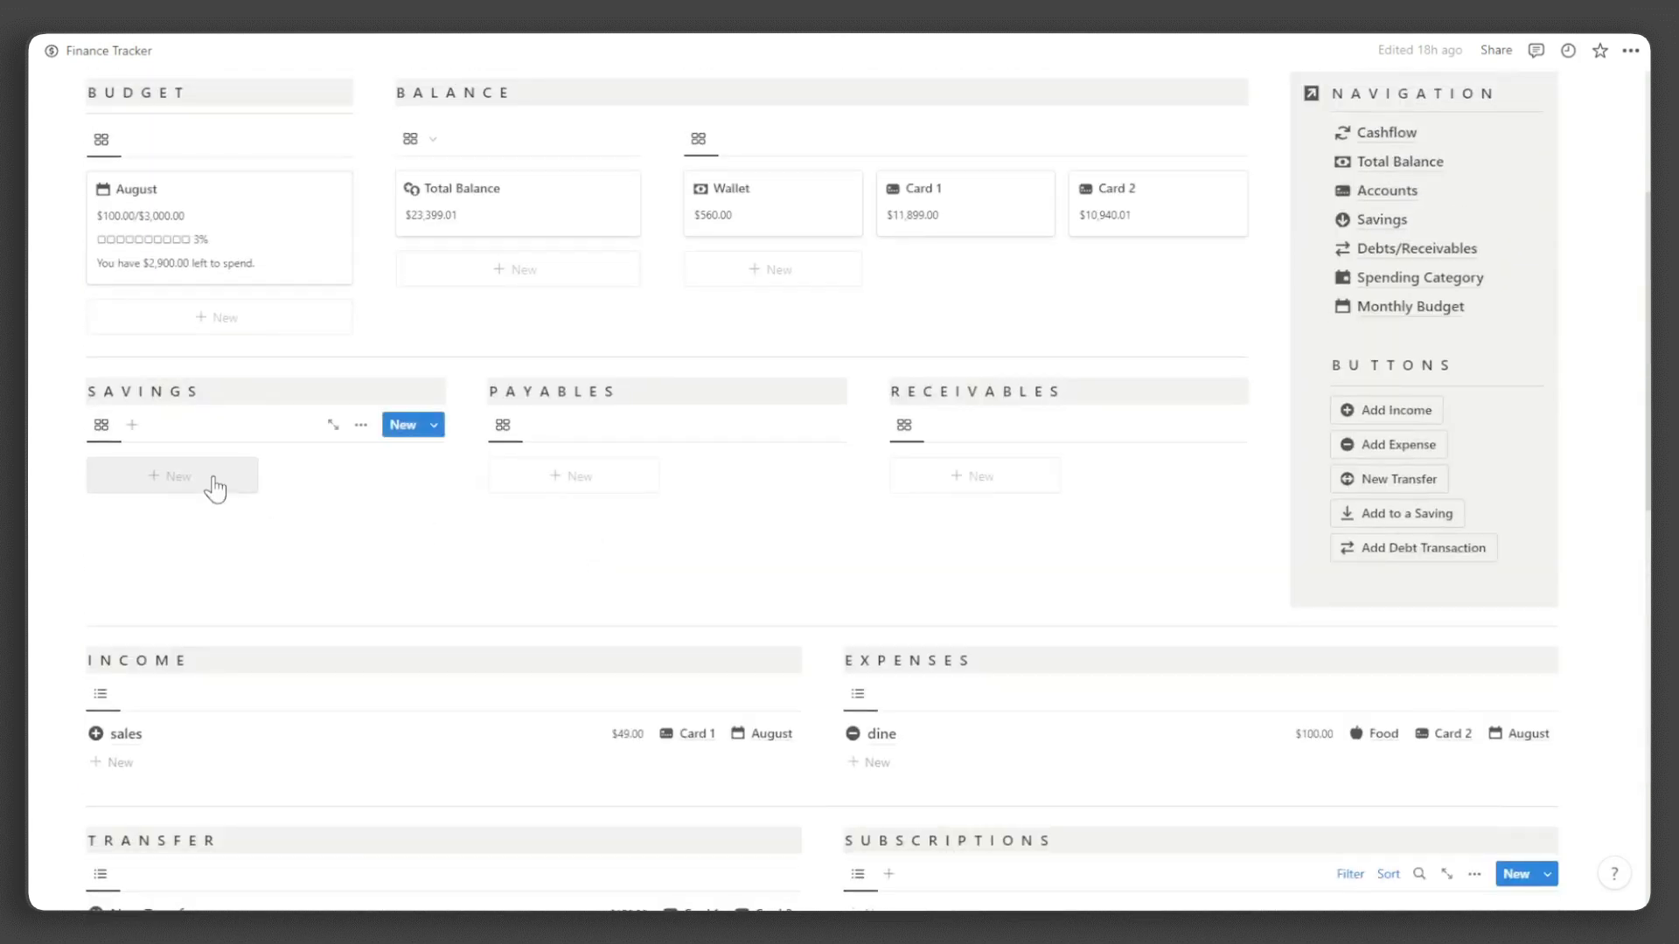
{"action": "left_click", "coordinate": [216, 486]}
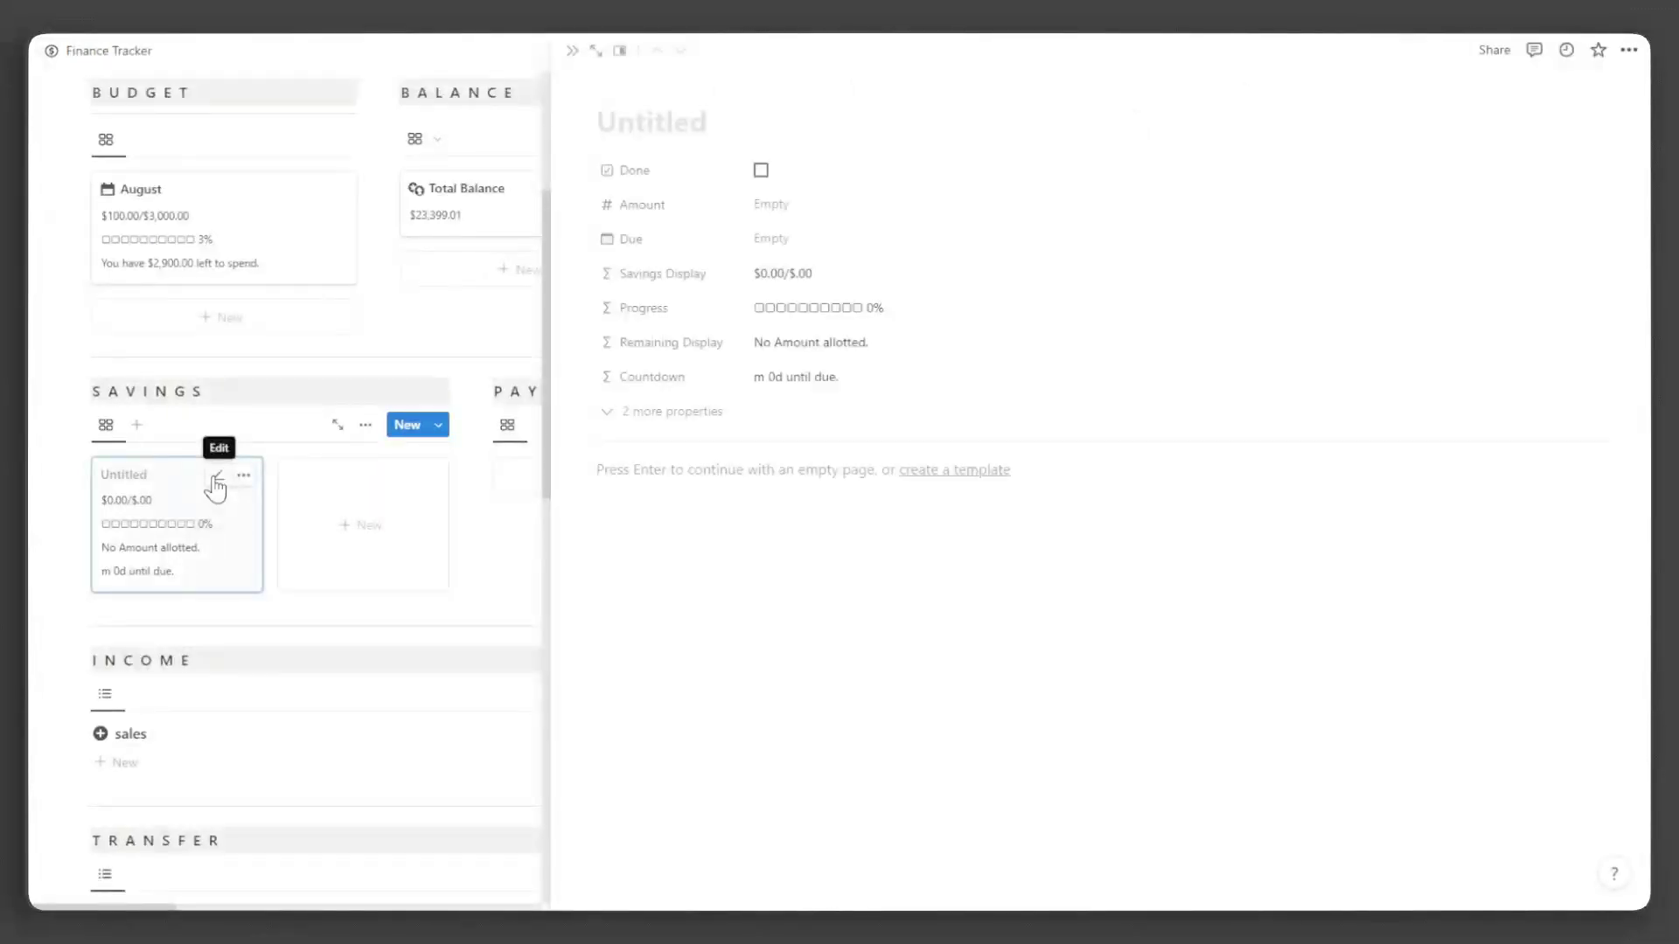
{"action": "left_click", "coordinate": [701, 124]}
{"action": "type", "text": "iPad"}
{"action": "left_click", "coordinate": [795, 208]}
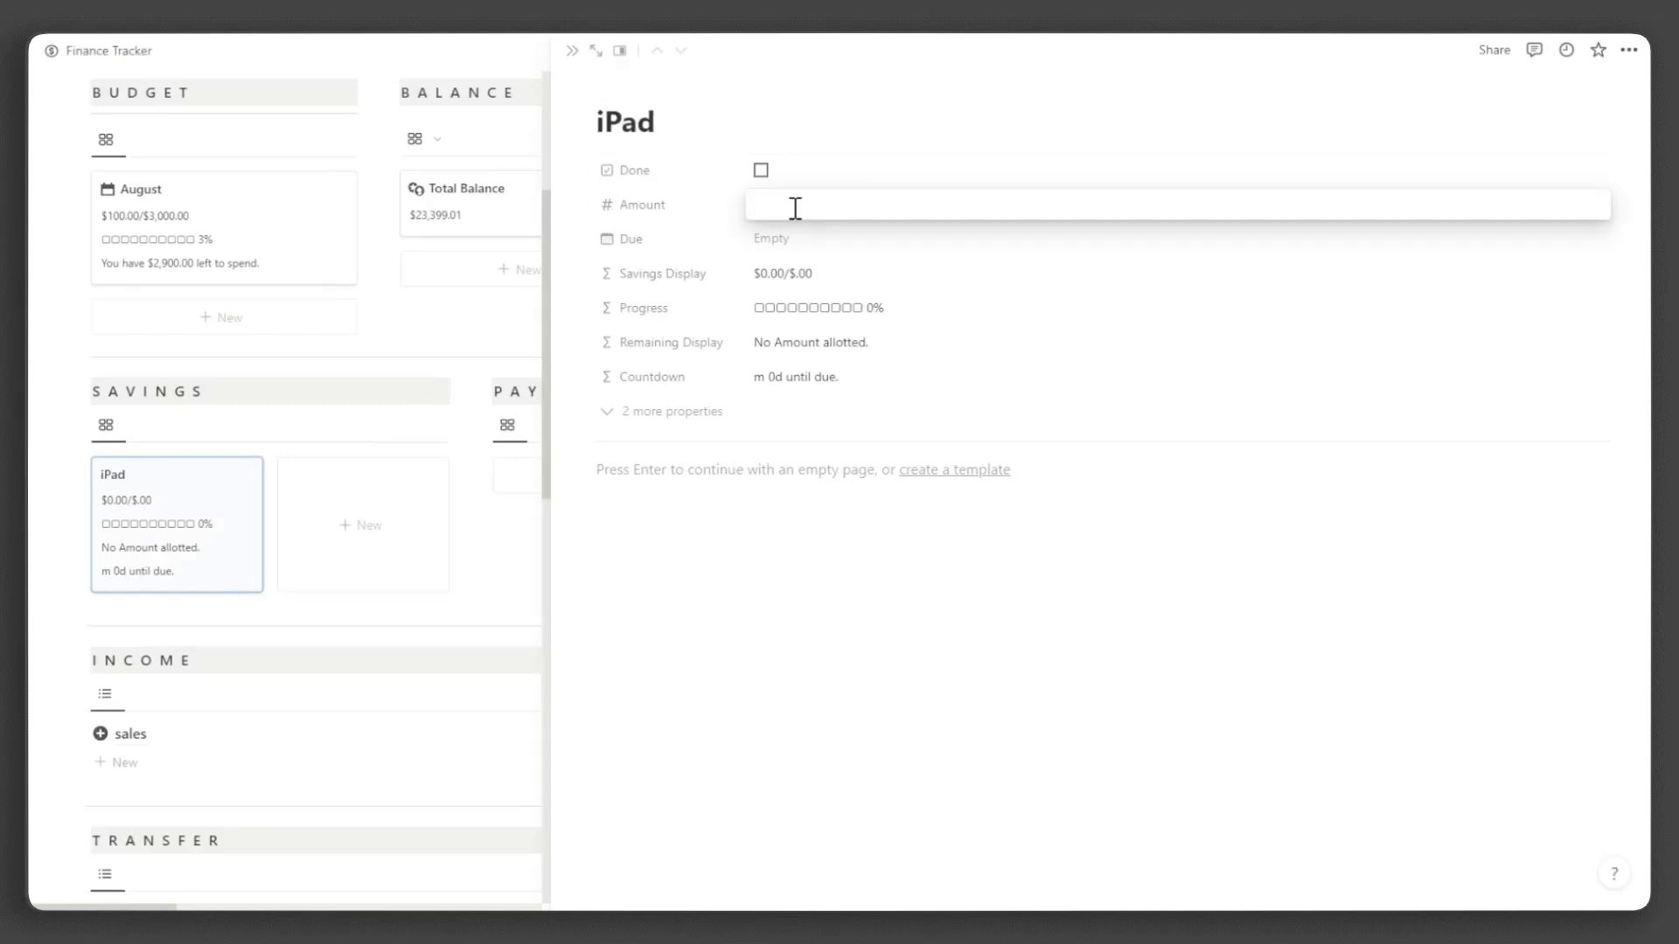
{"action": "type", "text": "1500"}
{"action": "key", "text": "Return"}
{"action": "left_click", "coordinate": [774, 238]}
{"action": "left_click", "coordinate": [955, 313]}
{"action": "left_click", "coordinate": [955, 313]}
{"action": "left_click", "coordinate": [955, 313]}
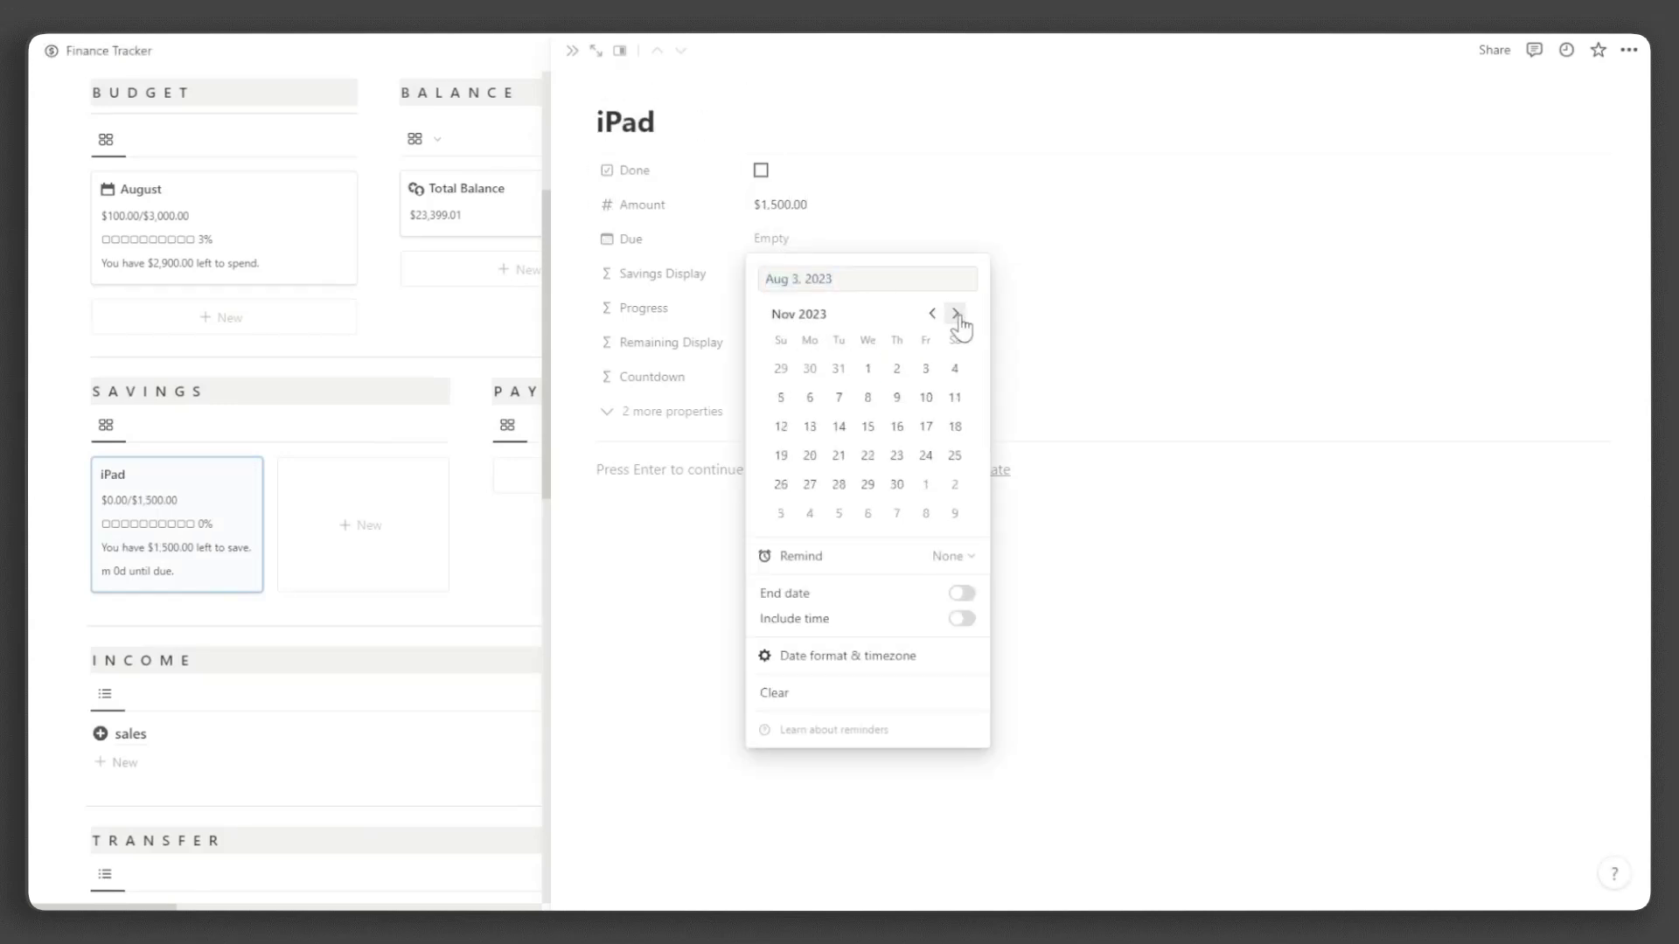
{"action": "left_click", "coordinate": [896, 483]}
Step: Give the iPad goal a tablet icon, leaving it marked not done
{"action": "left_click", "coordinate": [634, 87]}
{"action": "left_click", "coordinate": [508, 158]}
{"action": "type", "text": "ipad"}
{"action": "left_click", "coordinate": [453, 245]}
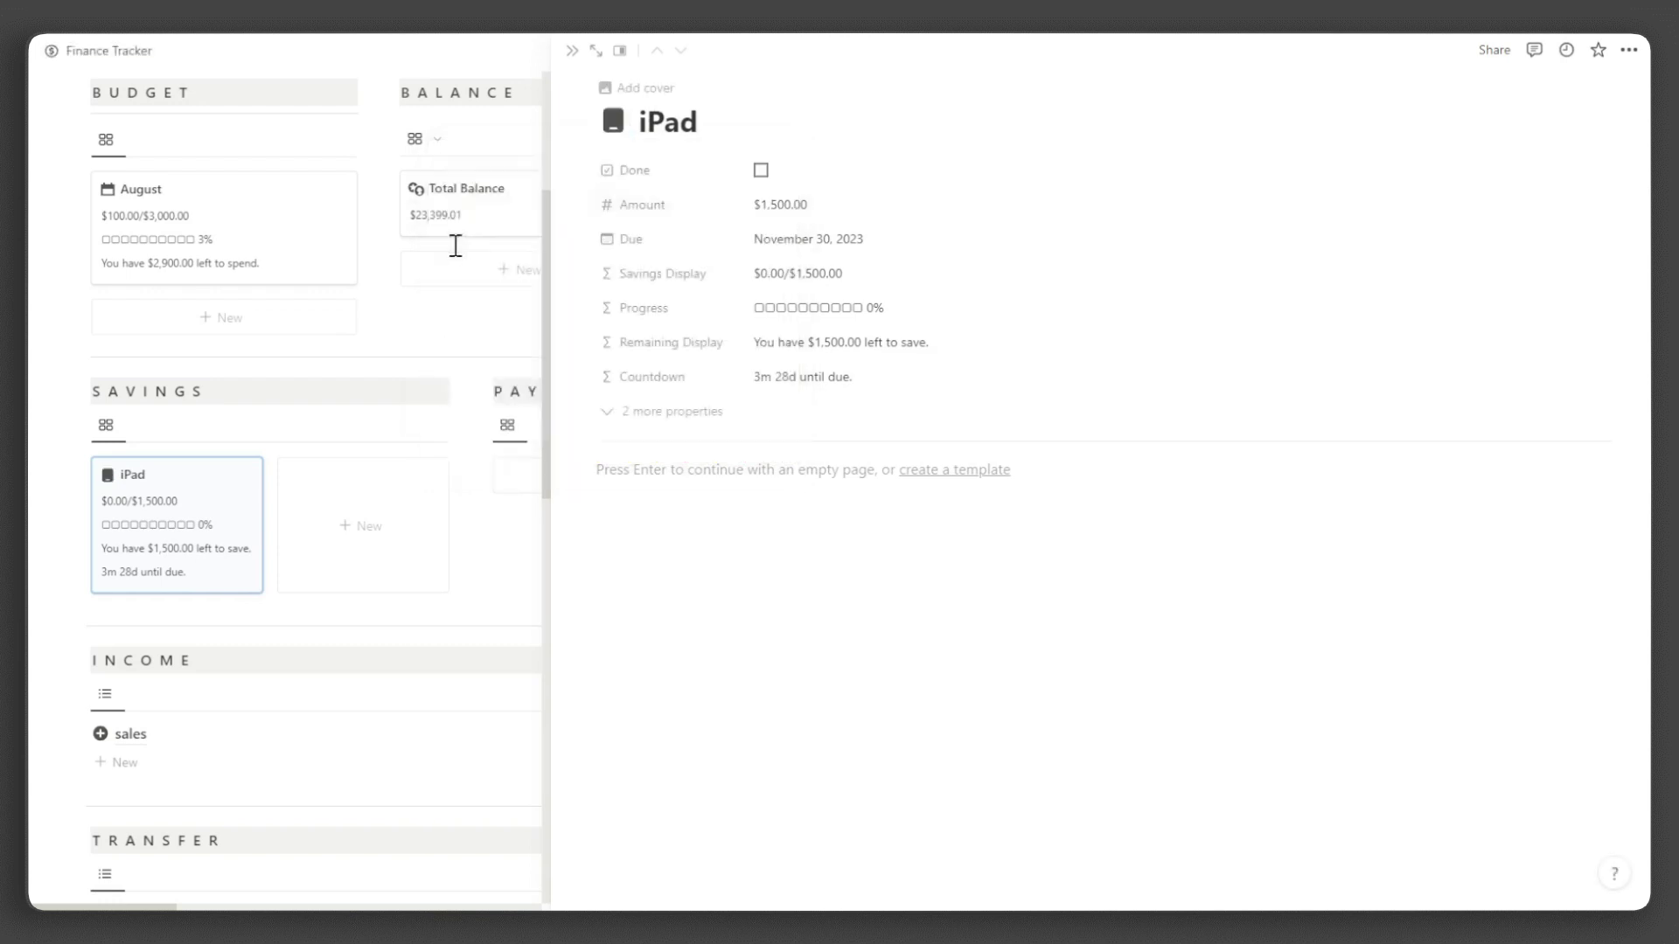
{"action": "left_click", "coordinate": [761, 171]}
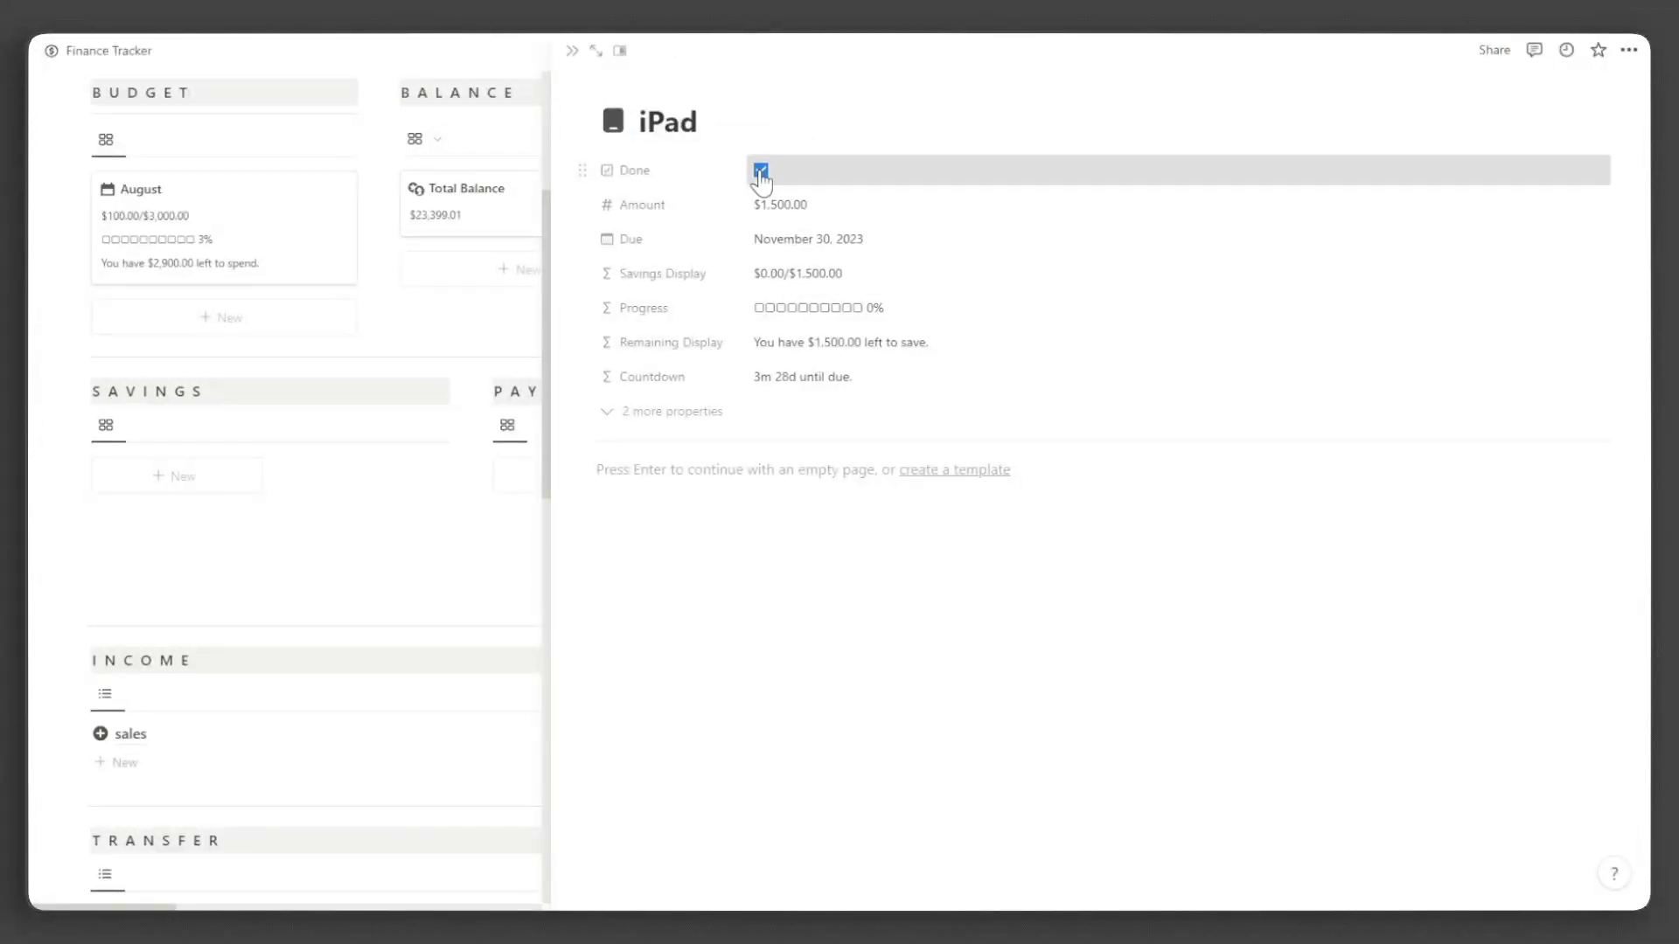
{"action": "left_click", "coordinate": [759, 171]}
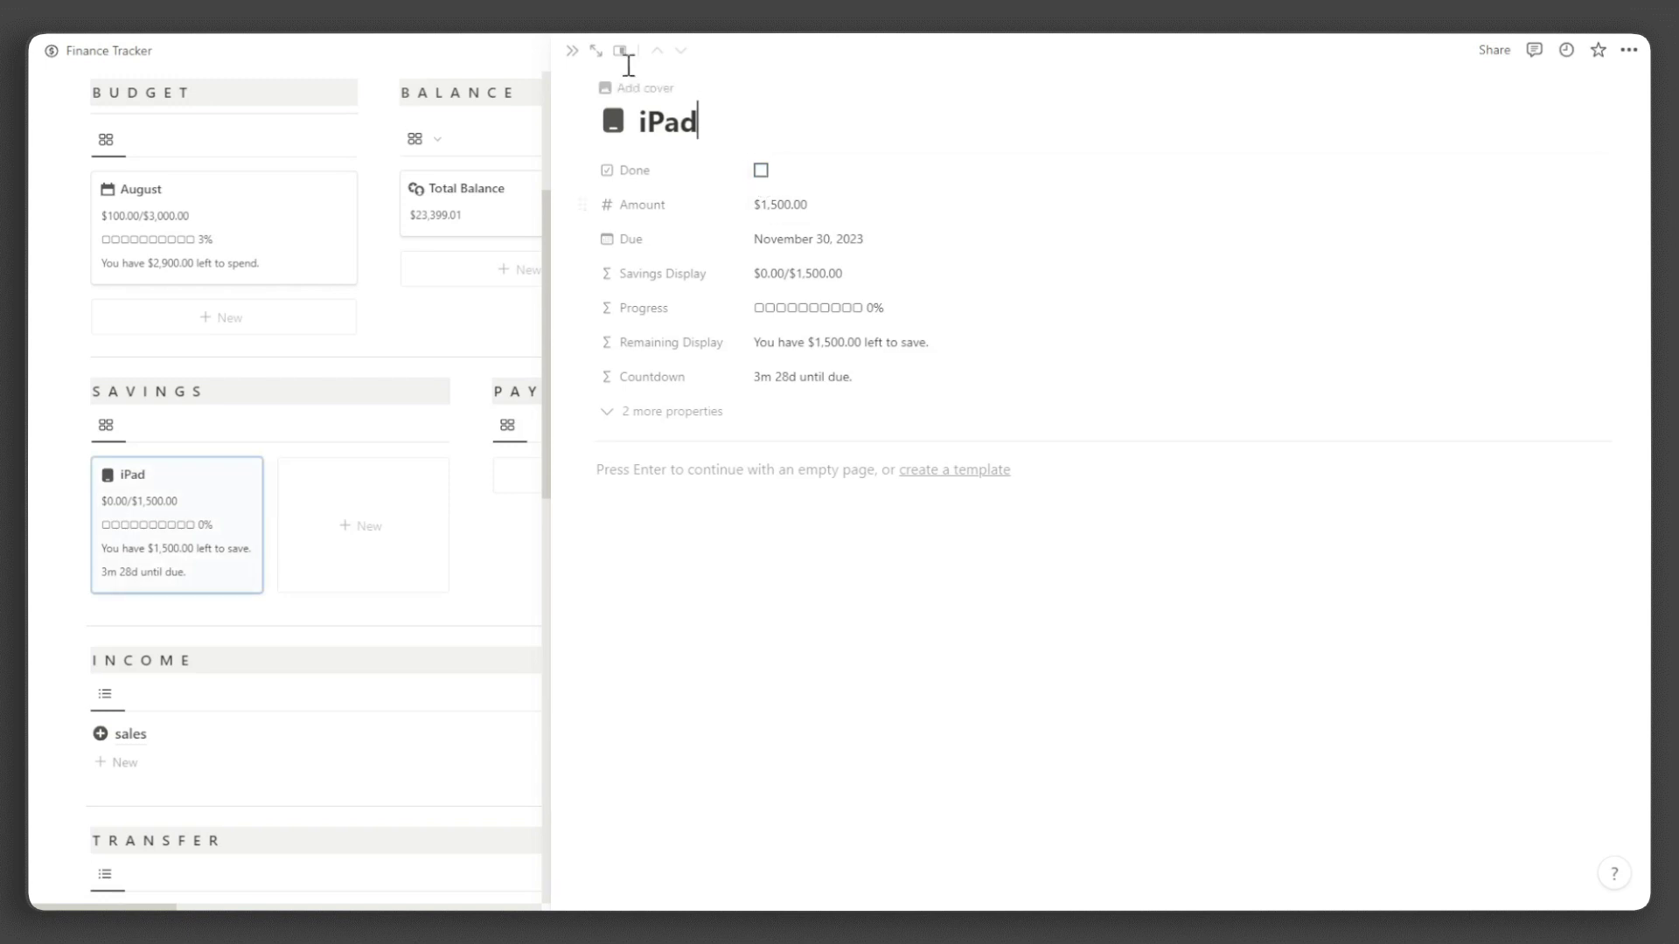
Step: Log a $100 savings transaction toward the iPad goal, drawn from Card 2
{"action": "left_click", "coordinate": [573, 53]}
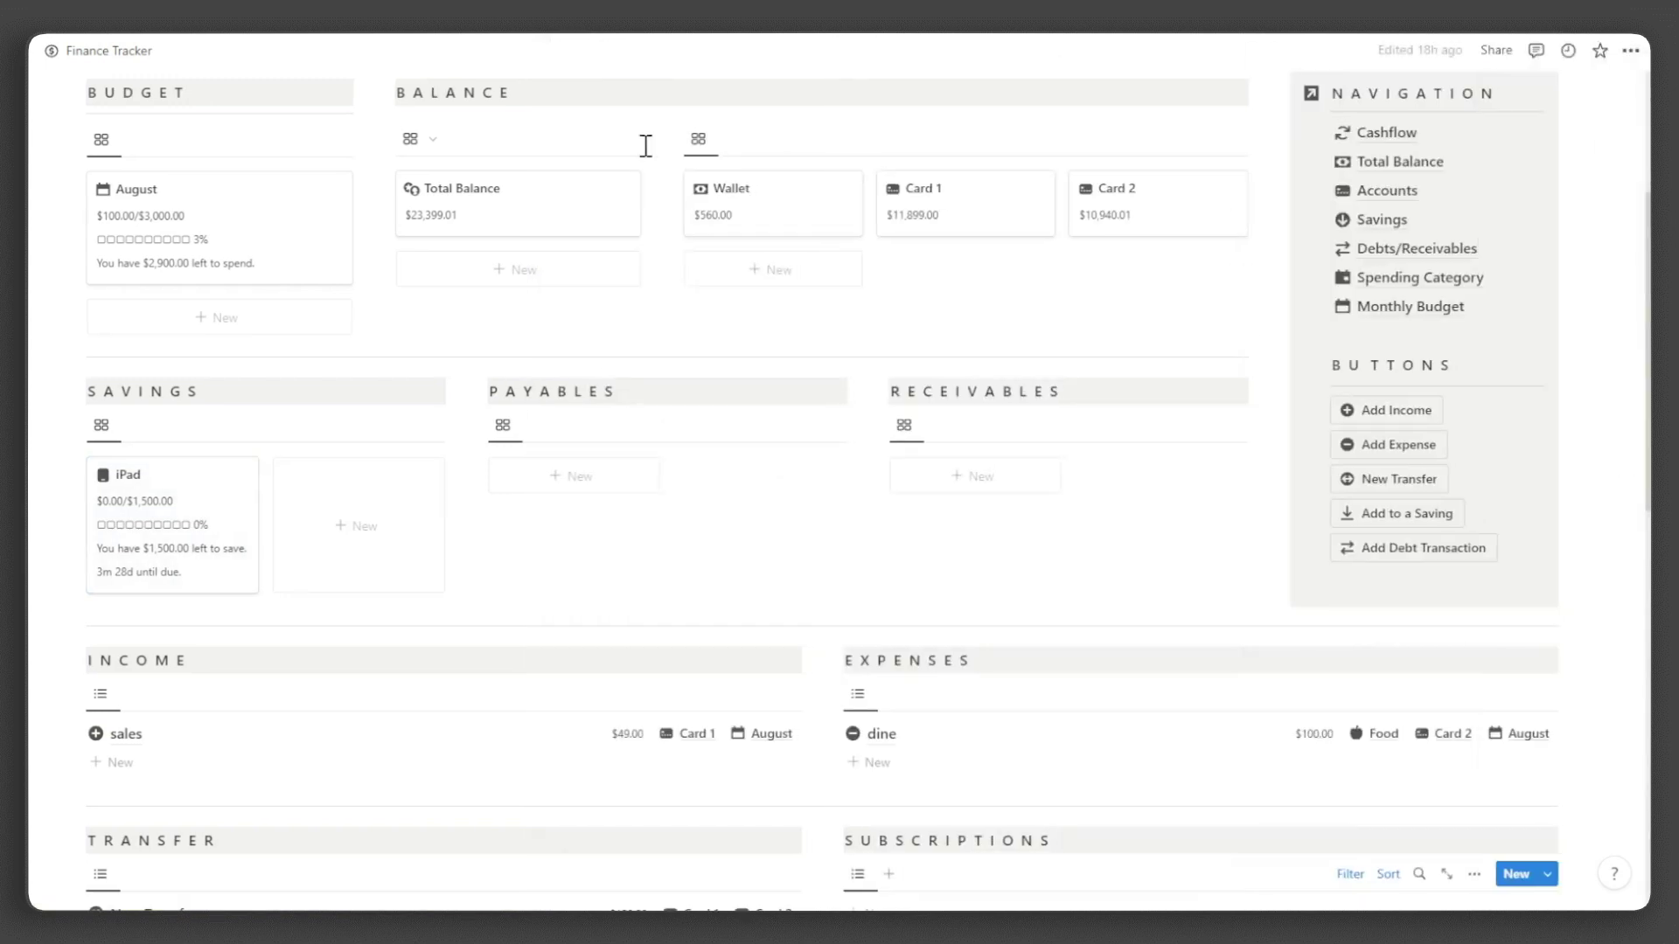
{"action": "scroll", "coordinate": [761, 531], "scroll_direction": "down", "scroll_amount": 5}
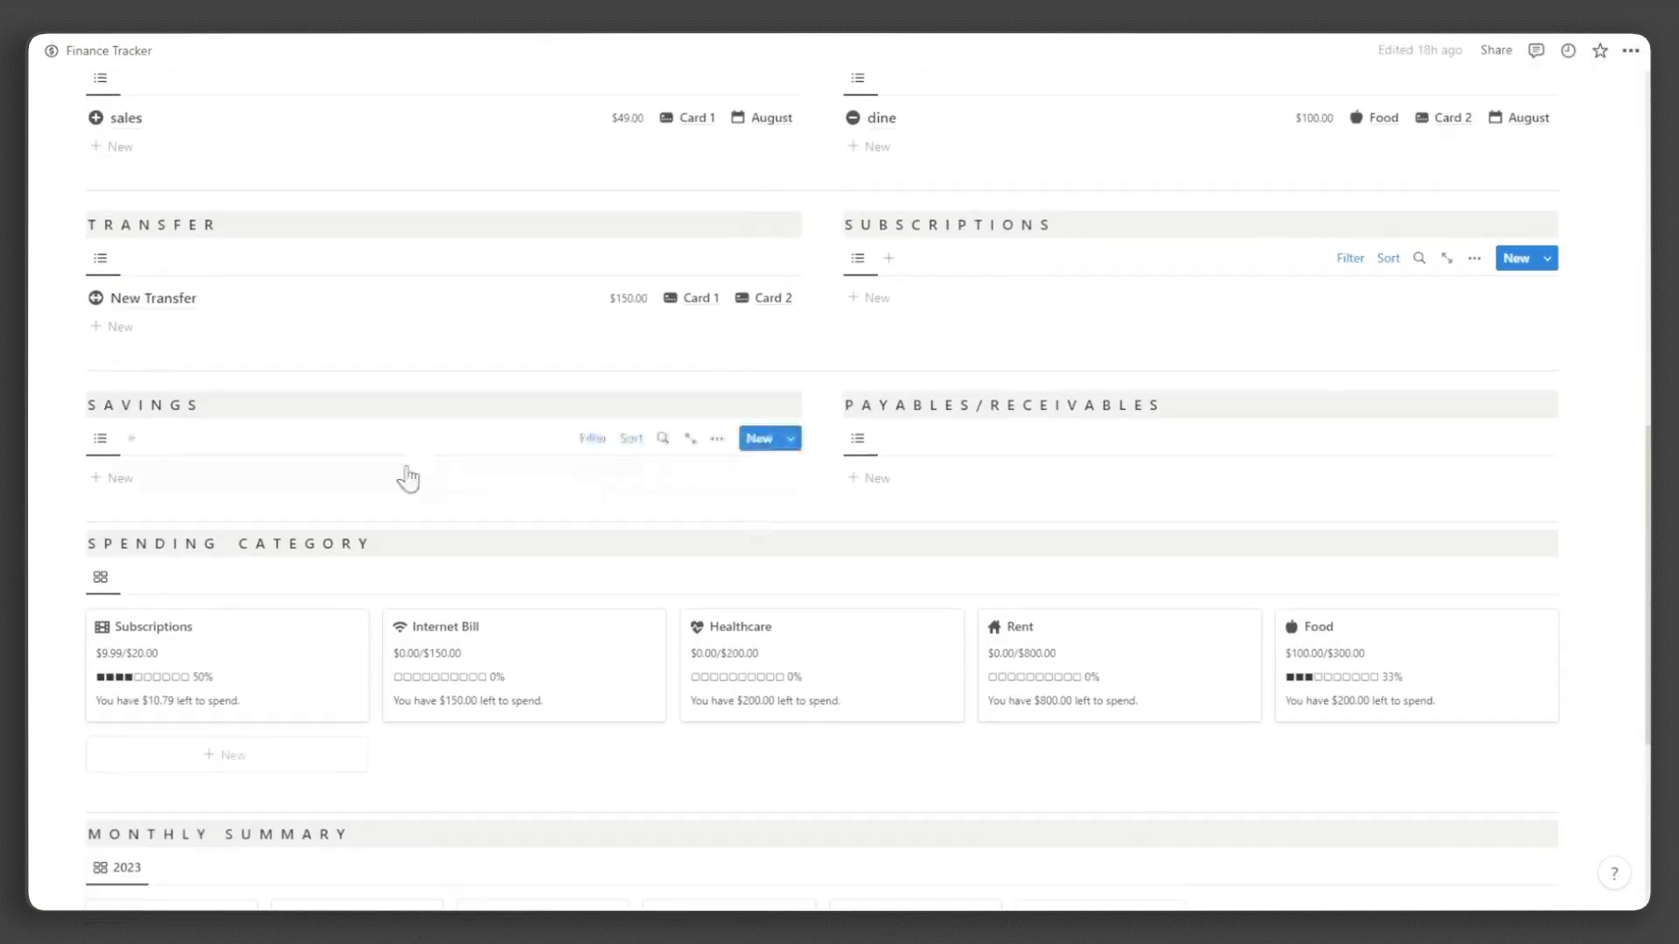
{"action": "left_click", "coordinate": [488, 478]}
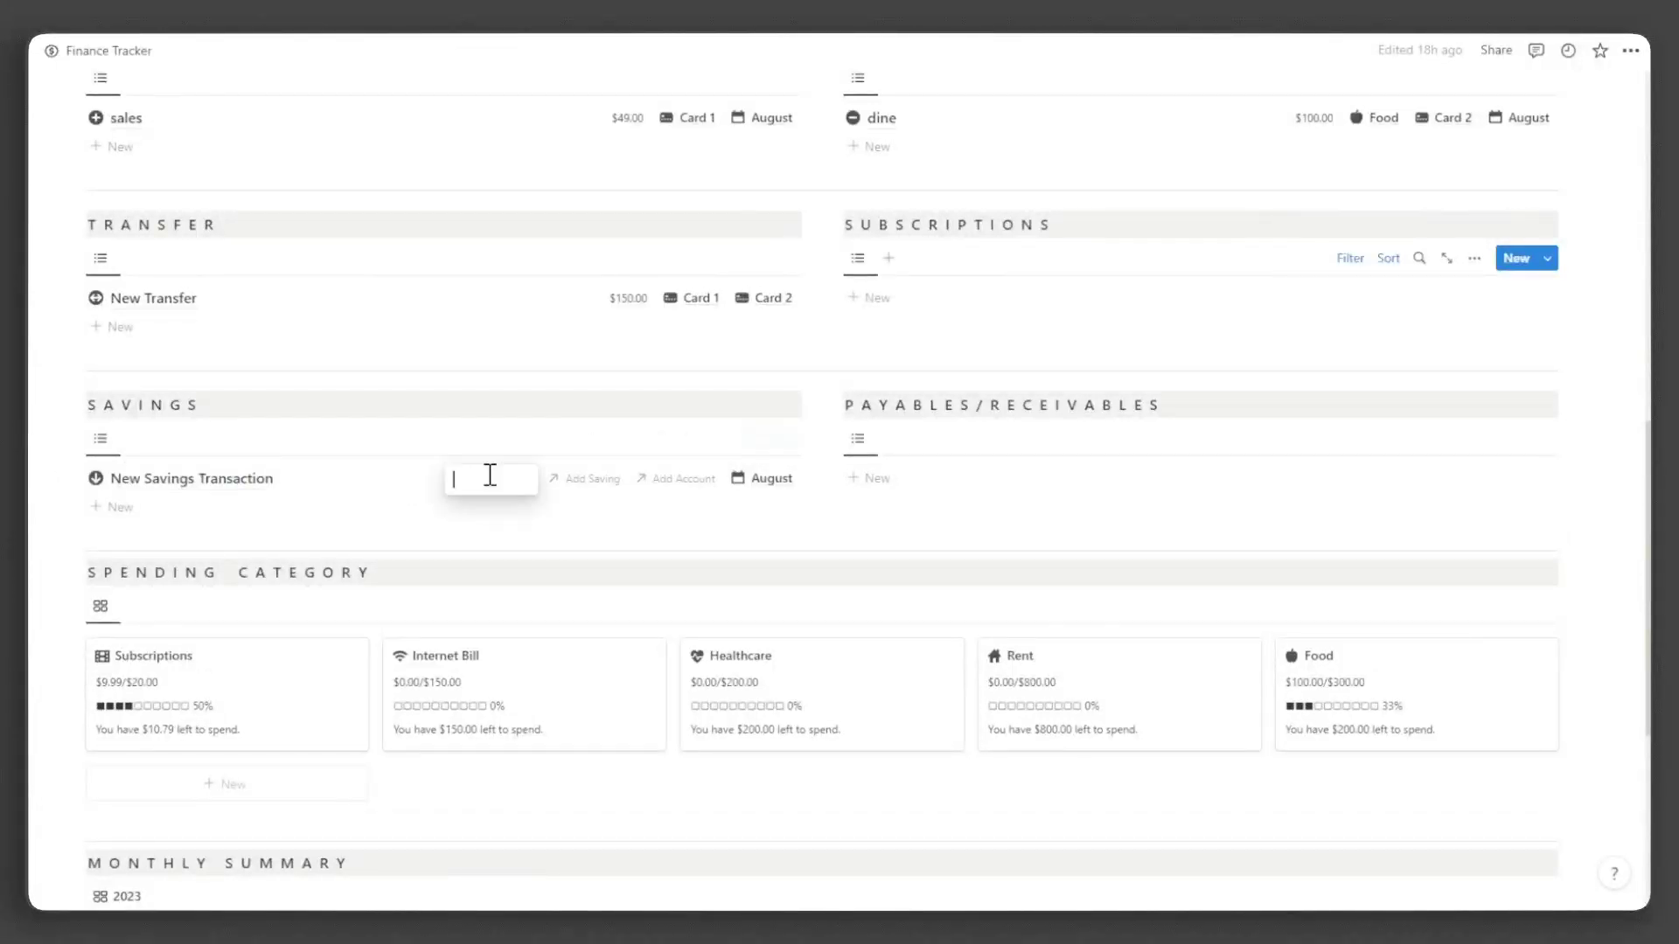
{"action": "type", "text": "100"}
{"action": "key", "text": "Tab"}
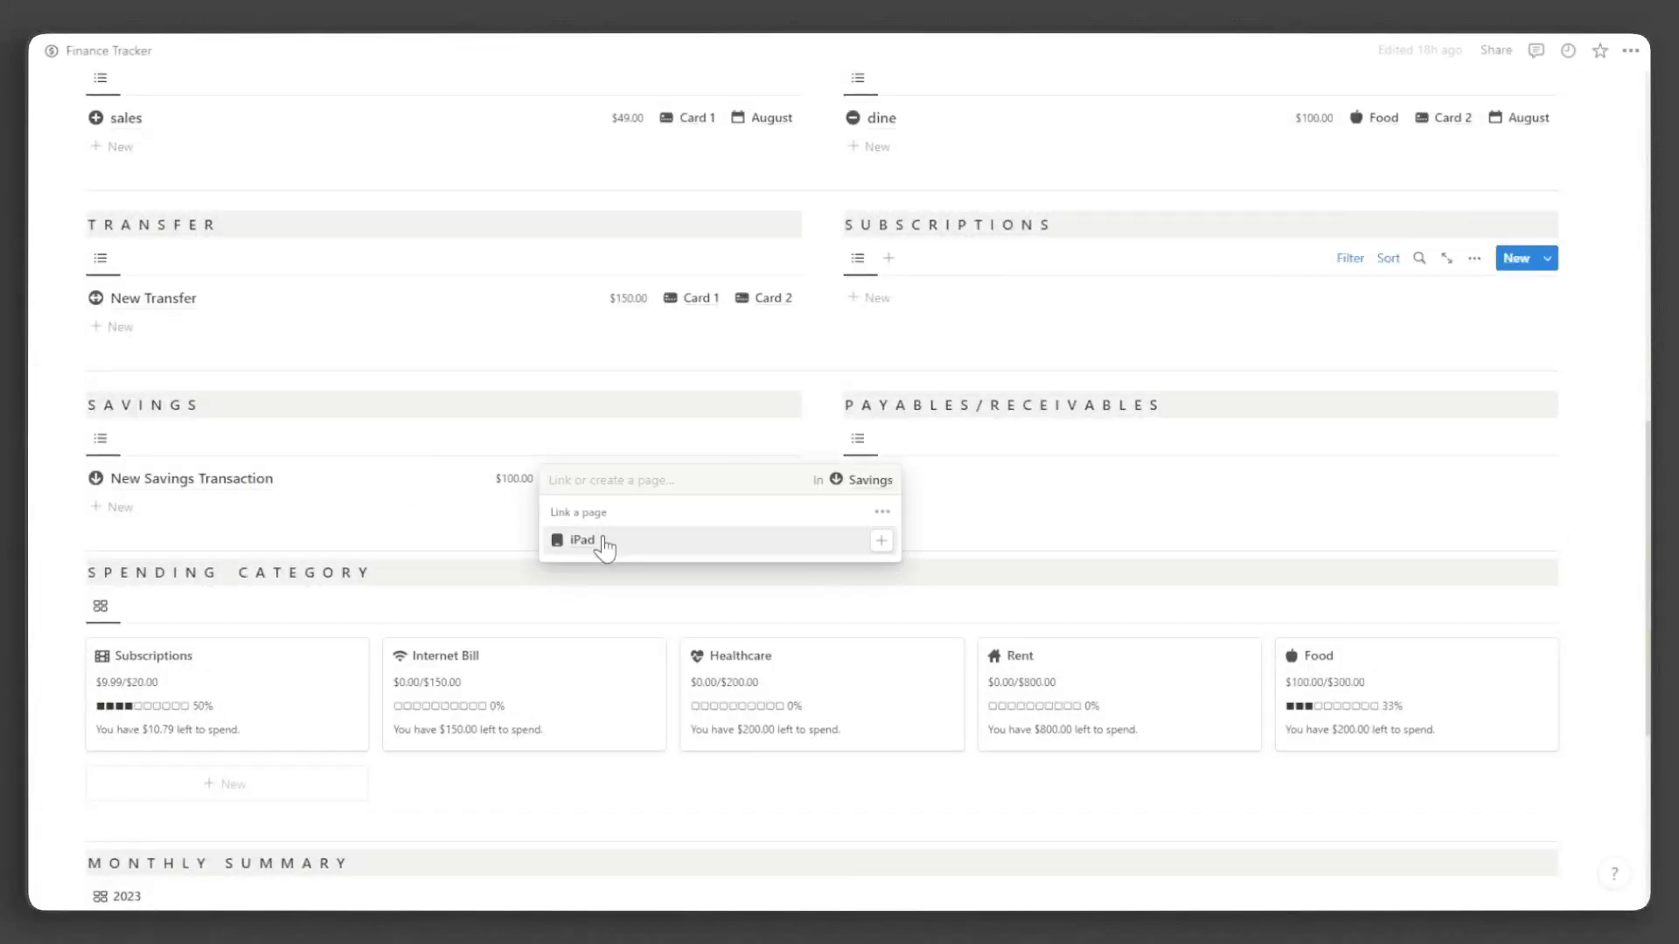
{"action": "left_click", "coordinate": [592, 543]}
{"action": "left_click", "coordinate": [675, 478]}
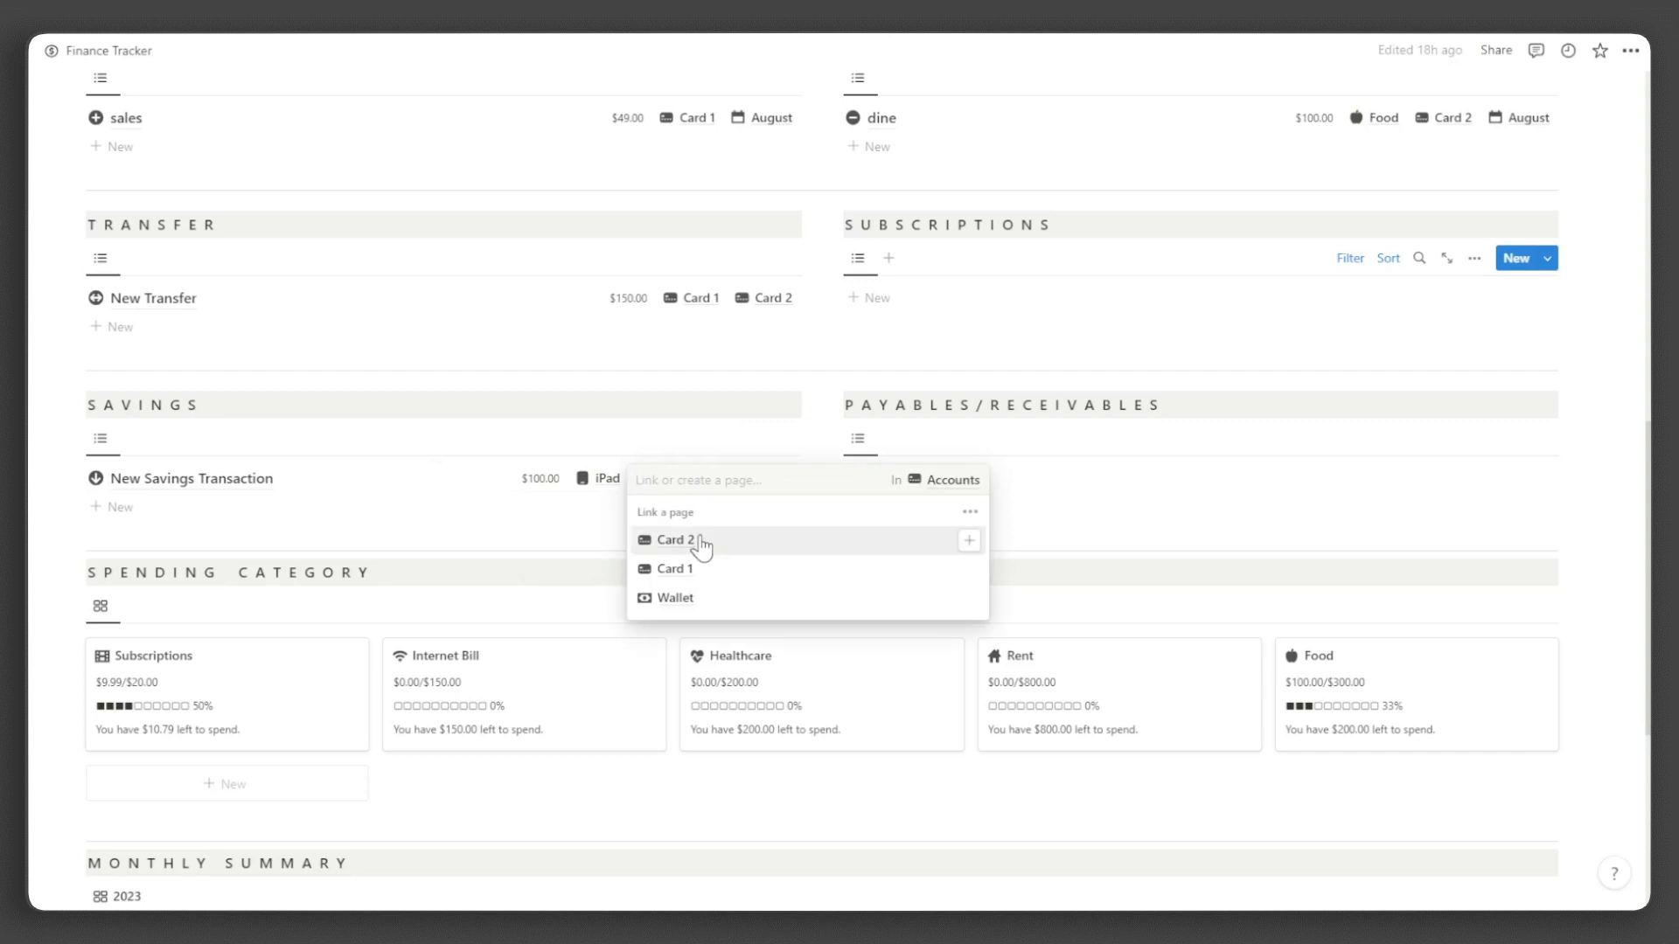
{"action": "left_click", "coordinate": [701, 536]}
{"action": "scroll", "coordinate": [701, 535], "scroll_direction": "up", "scroll_amount": 6}
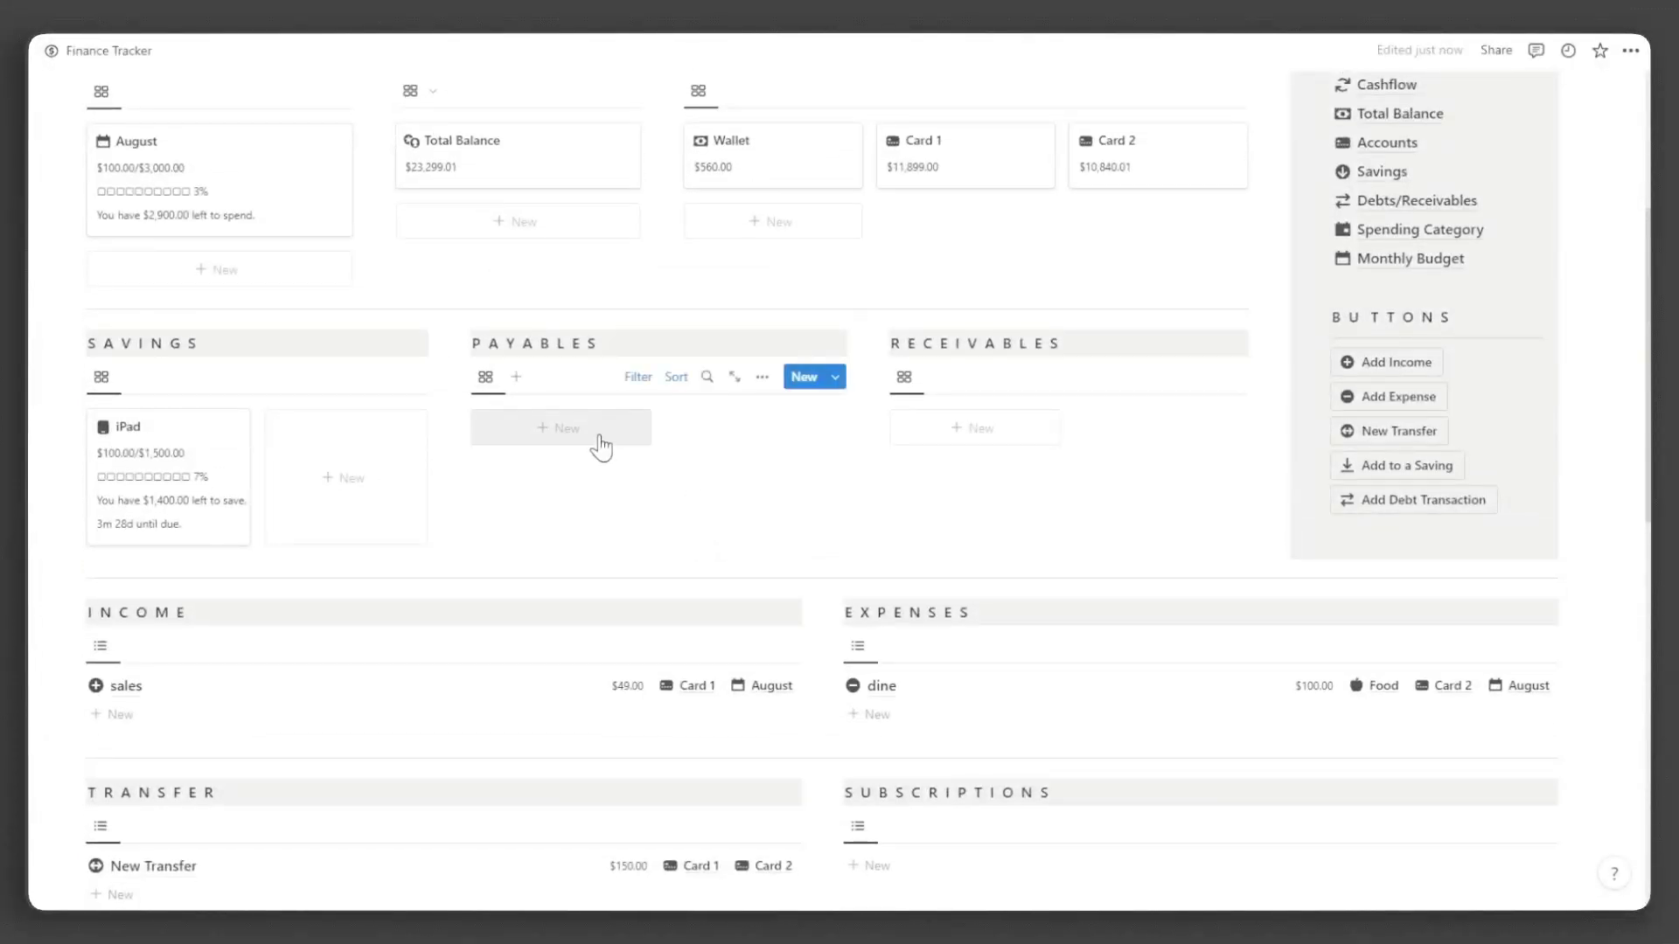
Step: Add a payable titled with the person's name, amount $300, charged to Card 2
{"action": "left_click", "coordinate": [600, 437]}
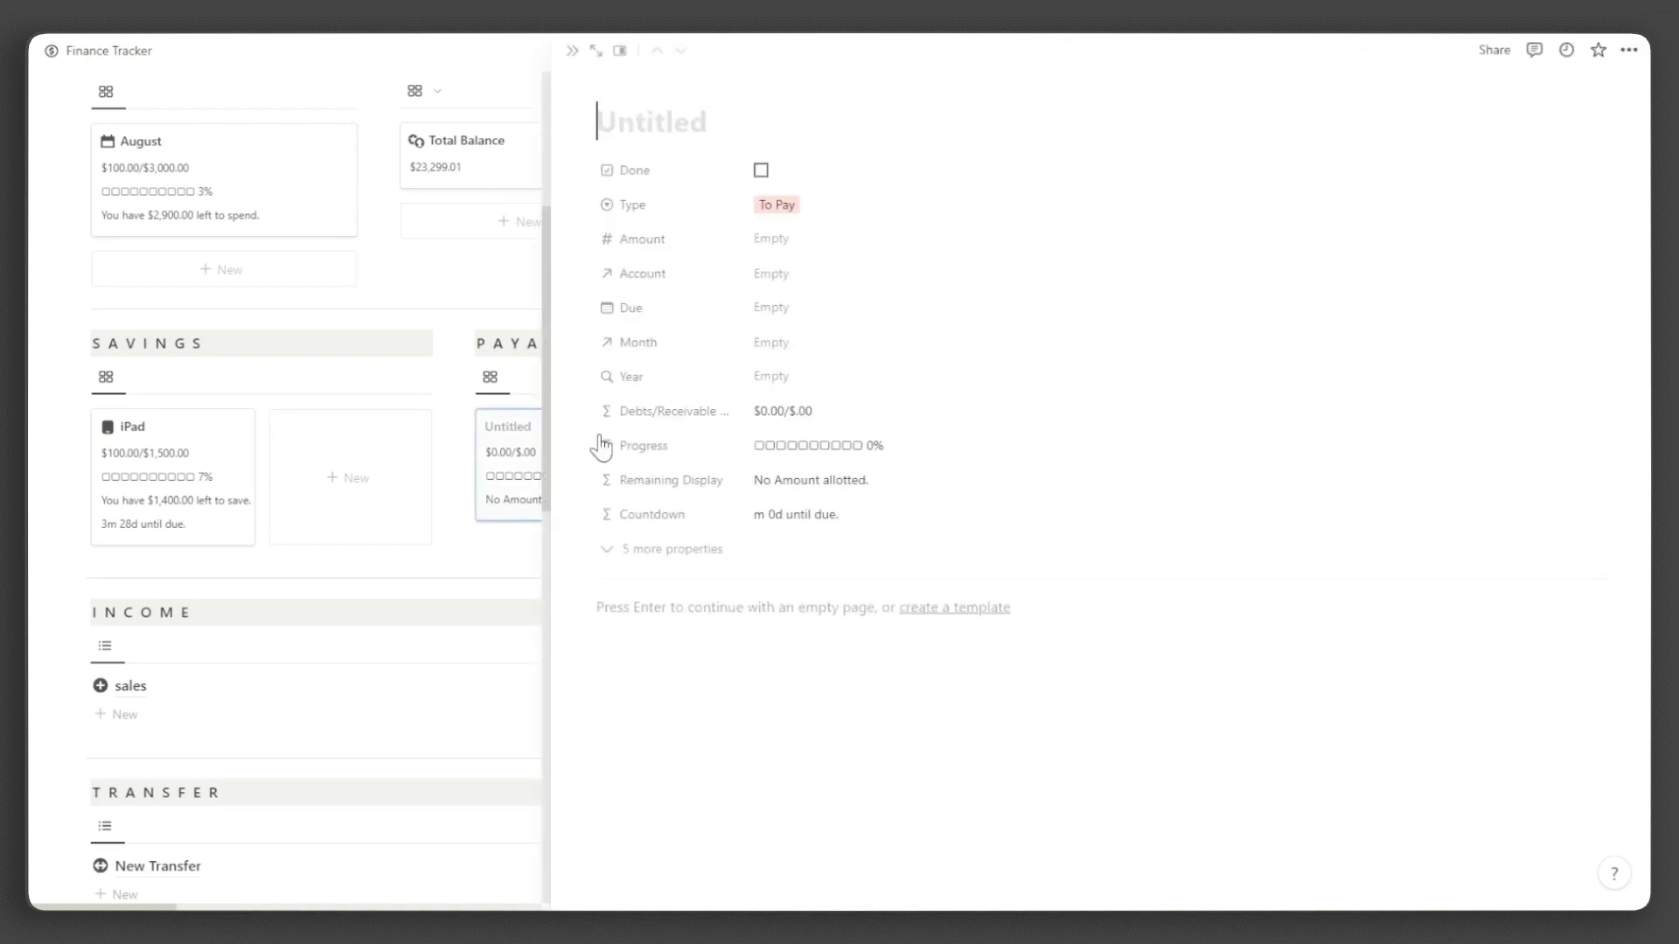
{"action": "left_click", "coordinate": [572, 51]}
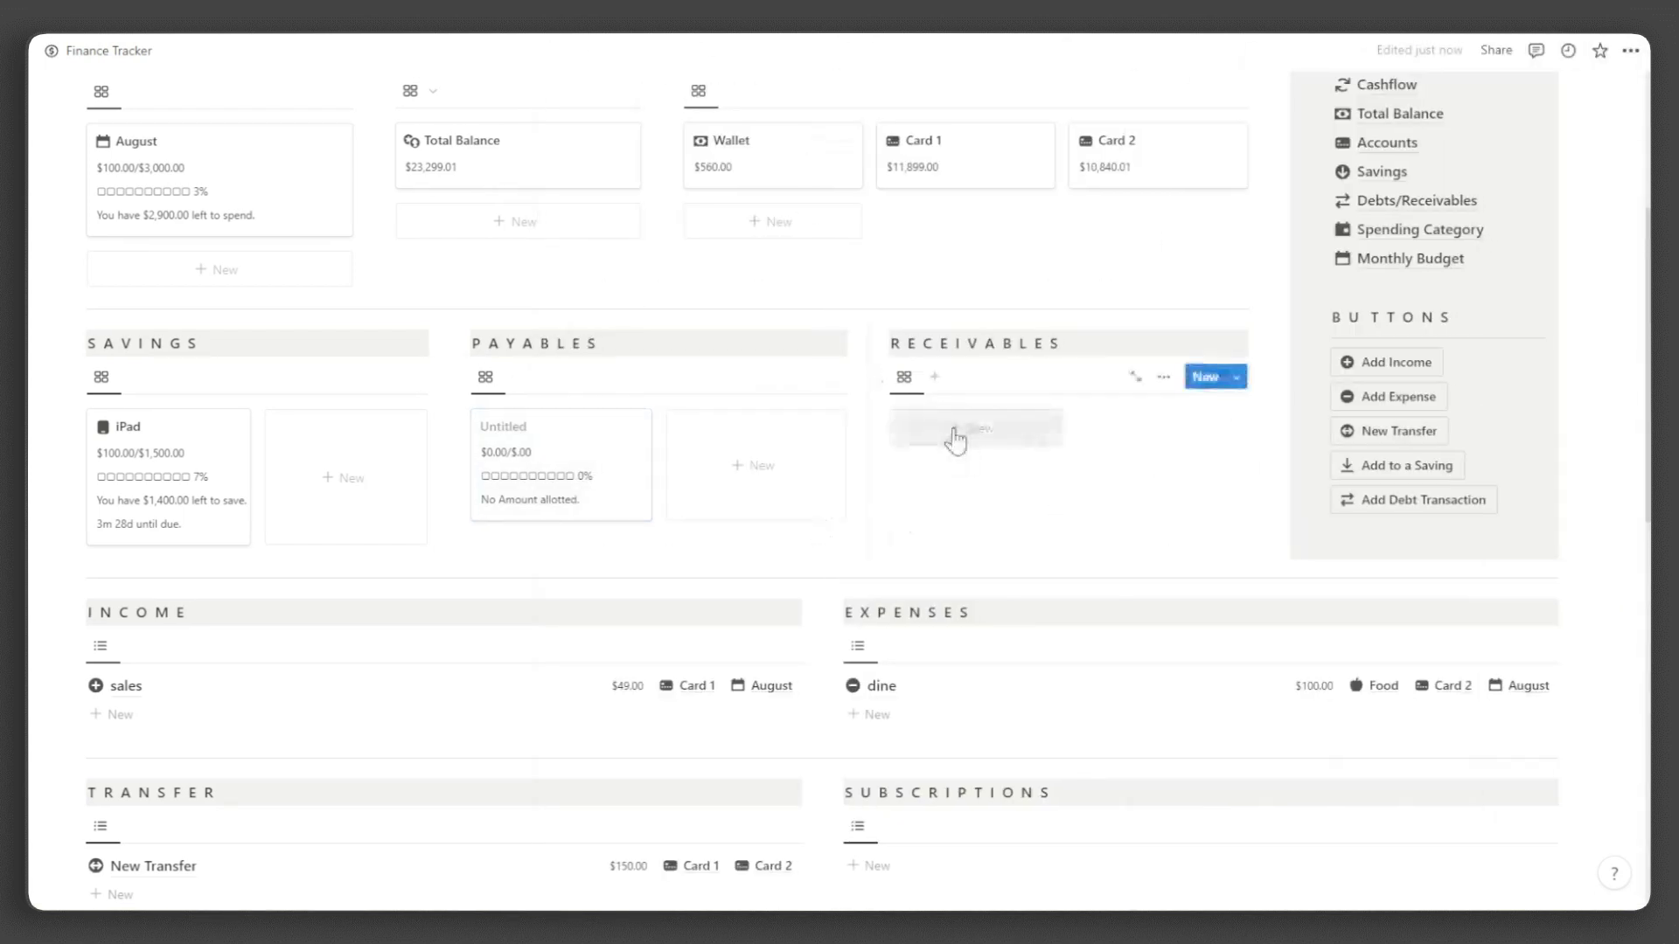
{"action": "left_click", "coordinate": [601, 466]}
{"action": "left_click", "coordinate": [764, 118]}
{"action": "type", "text": "Kyla"}
{"action": "left_click", "coordinate": [769, 238]}
{"action": "type", "text": "300"}
{"action": "key", "text": "Return"}
{"action": "left_click", "coordinate": [769, 274]}
{"action": "left_click", "coordinate": [813, 345]}
Step: Set the payable's due date to August 31, 2023 and give it an up-arrow icon
{"action": "left_click", "coordinate": [799, 308]}
{"action": "left_click", "coordinate": [895, 559]}
{"action": "left_click", "coordinate": [618, 96]}
{"action": "left_click", "coordinate": [616, 88]}
{"action": "left_click", "coordinate": [509, 157]}
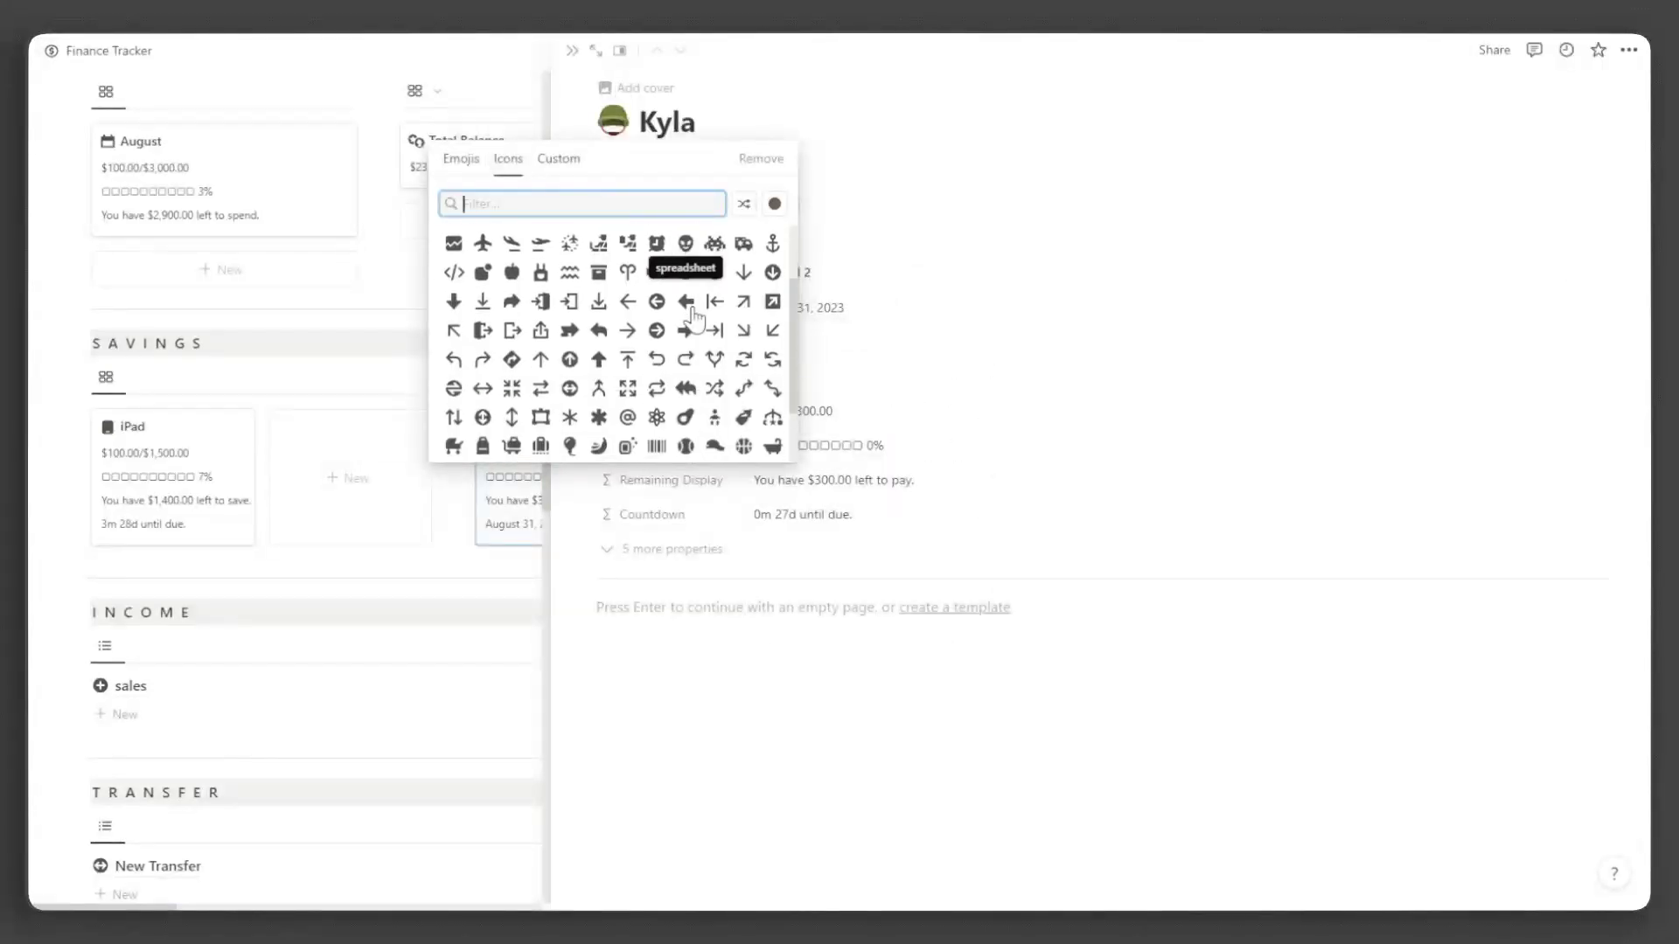
{"action": "left_click", "coordinate": [686, 236]}
{"action": "left_click", "coordinate": [572, 52]}
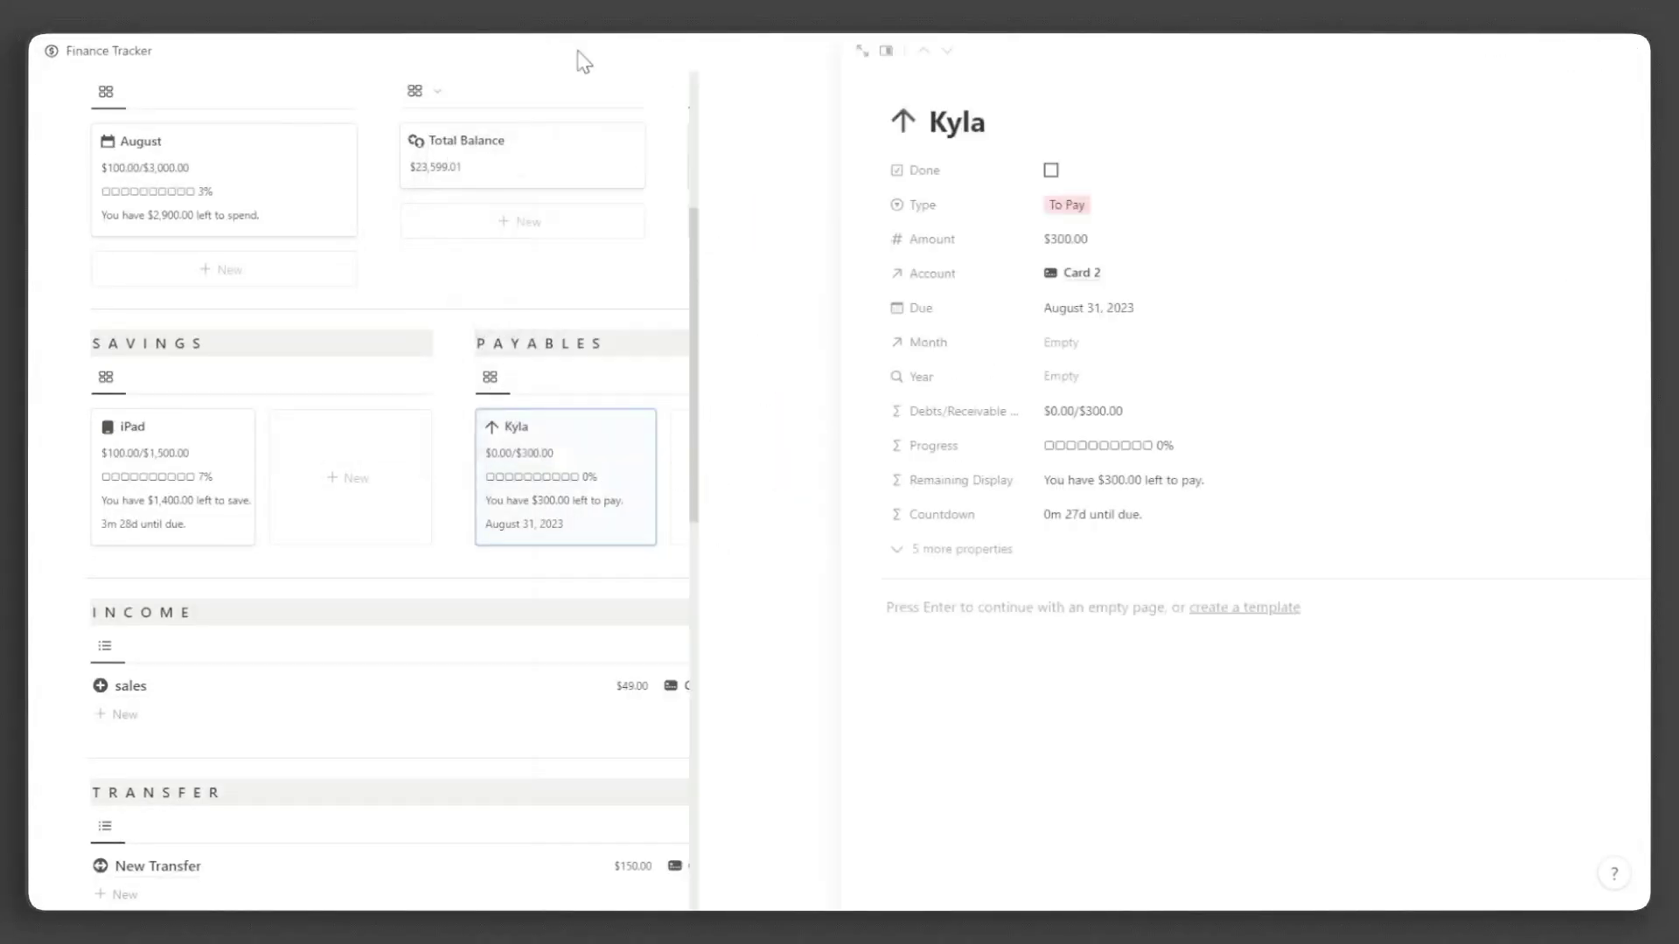
Step: Record a $50 Payed debt transaction on Card 2 linked to the new payable
{"action": "scroll", "coordinate": [667, 592], "scroll_direction": "down", "scroll_amount": 6}
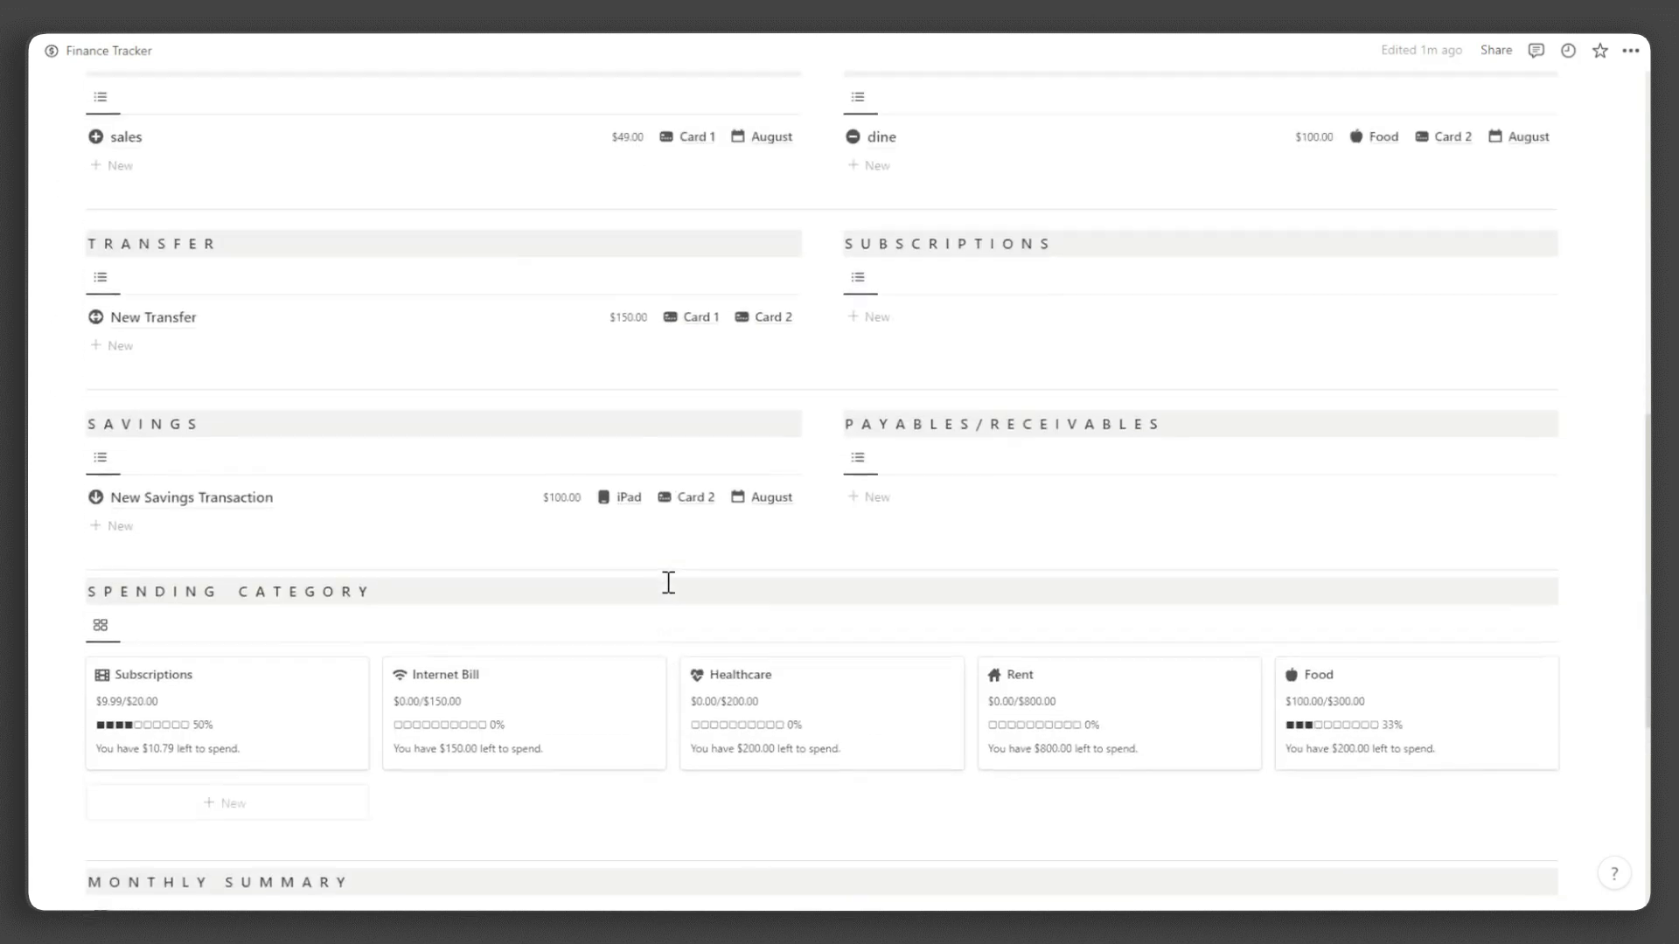
{"action": "left_click", "coordinate": [900, 522]}
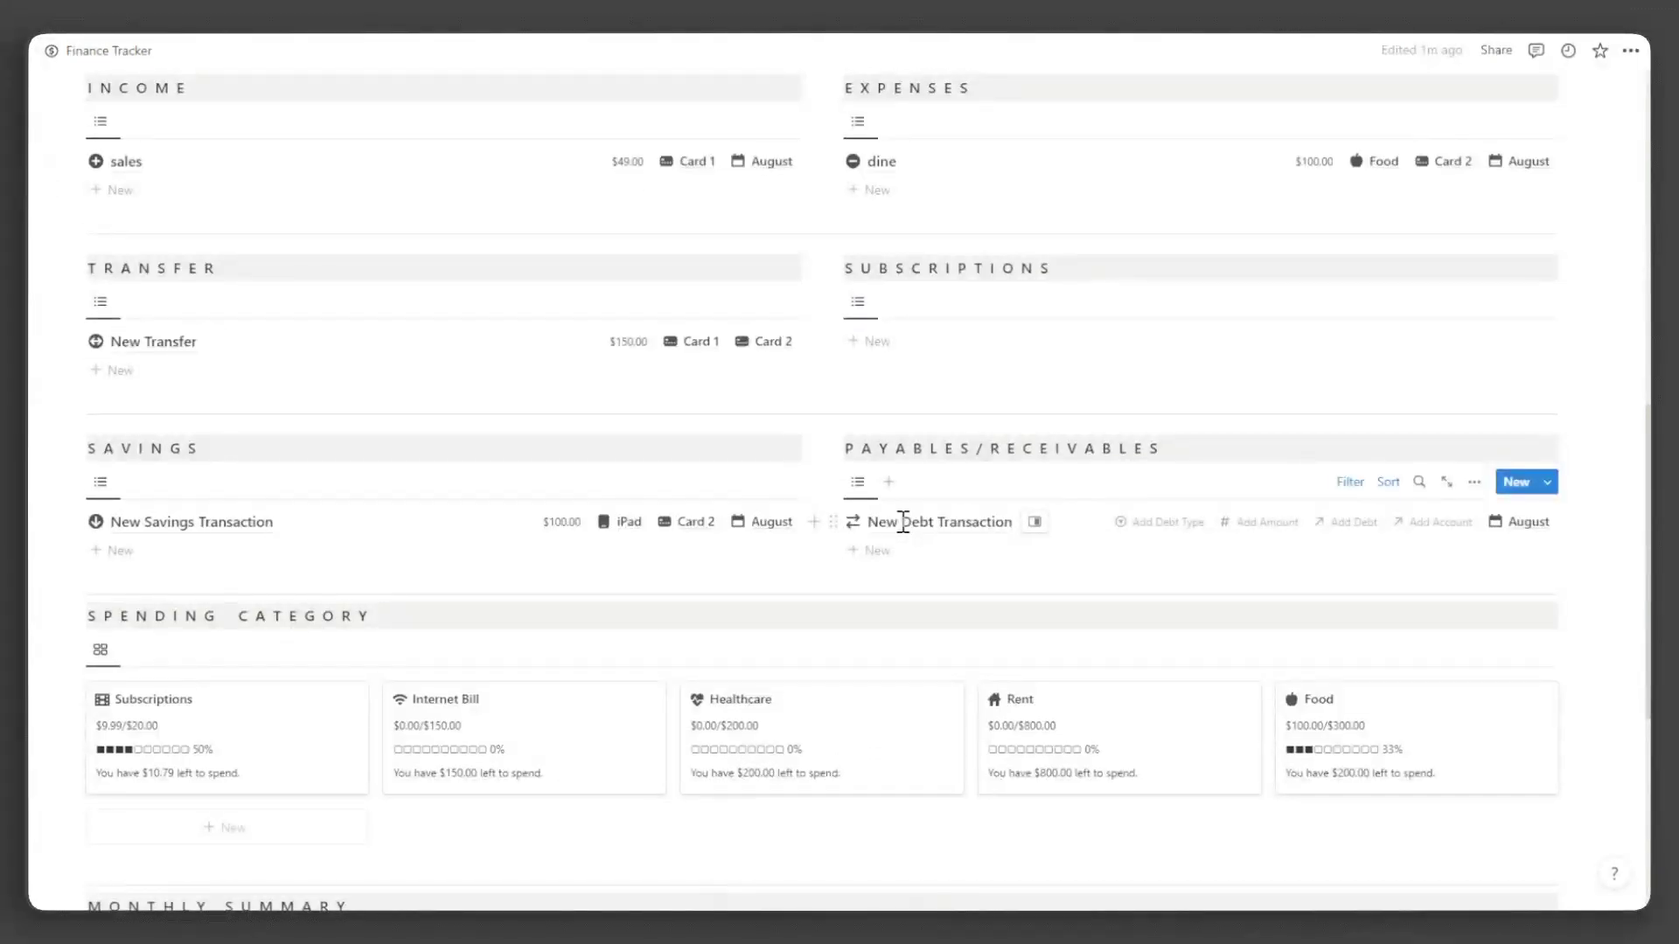
{"action": "left_click", "coordinate": [1163, 522]}
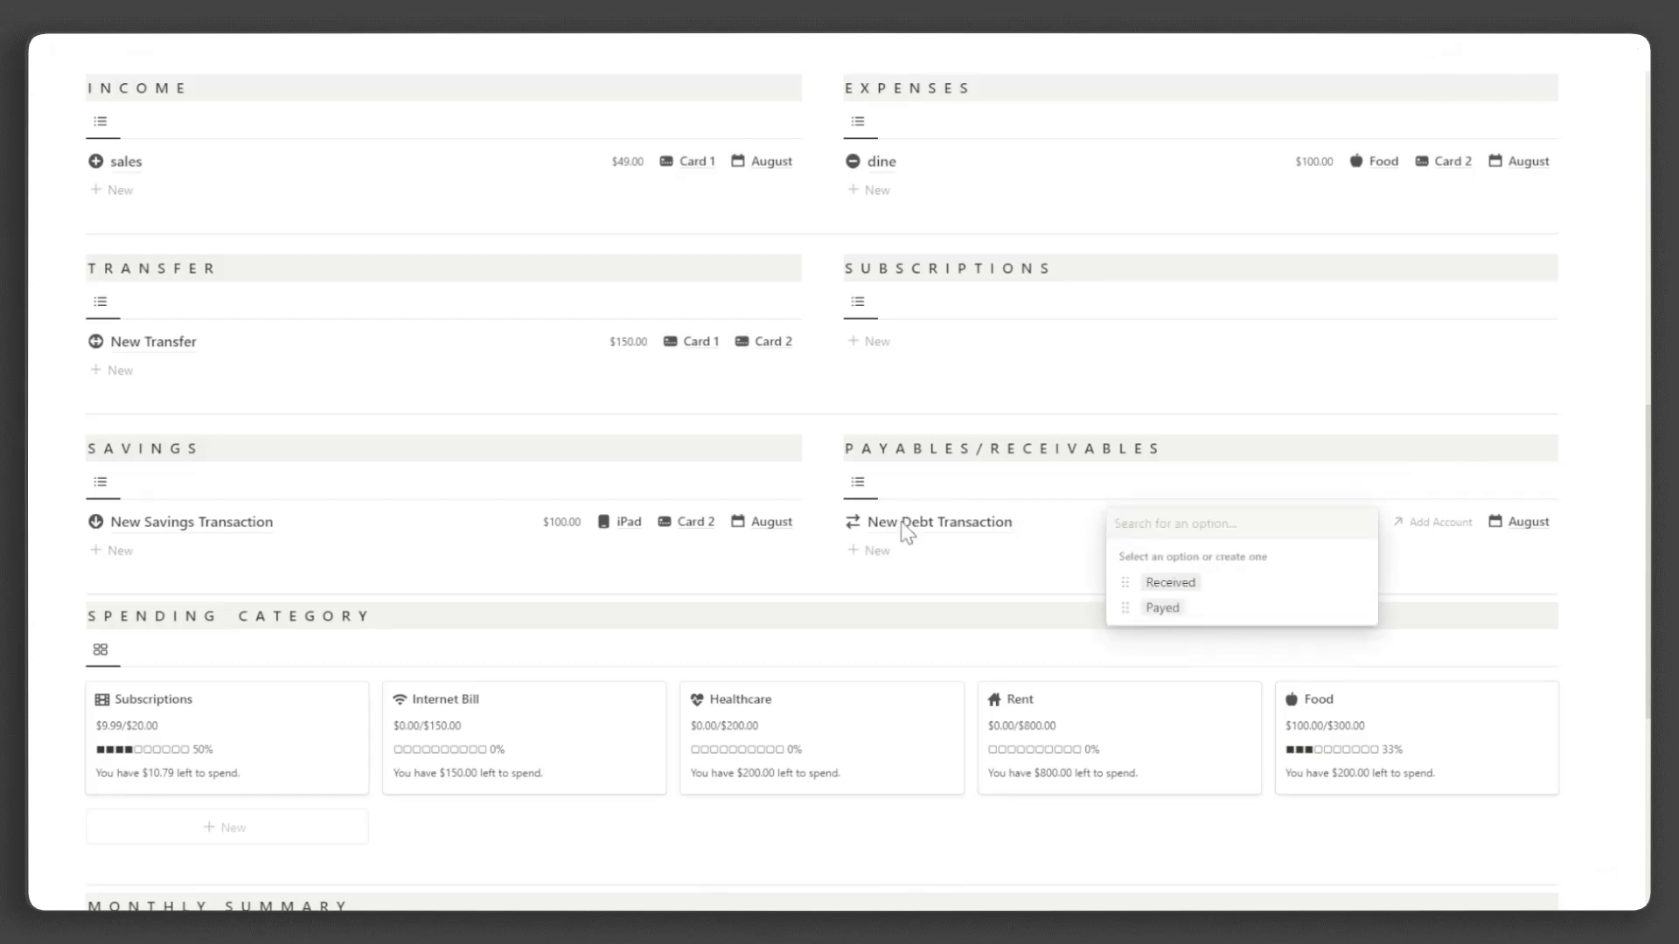
{"action": "left_click", "coordinate": [1193, 609]}
{"action": "left_click", "coordinate": [1267, 525]}
{"action": "type", "text": "50"}
{"action": "key", "text": "Tab"}
{"action": "left_click", "coordinate": [1320, 583]}
{"action": "left_click", "coordinate": [1435, 528]}
{"action": "left_click", "coordinate": [1377, 581]}
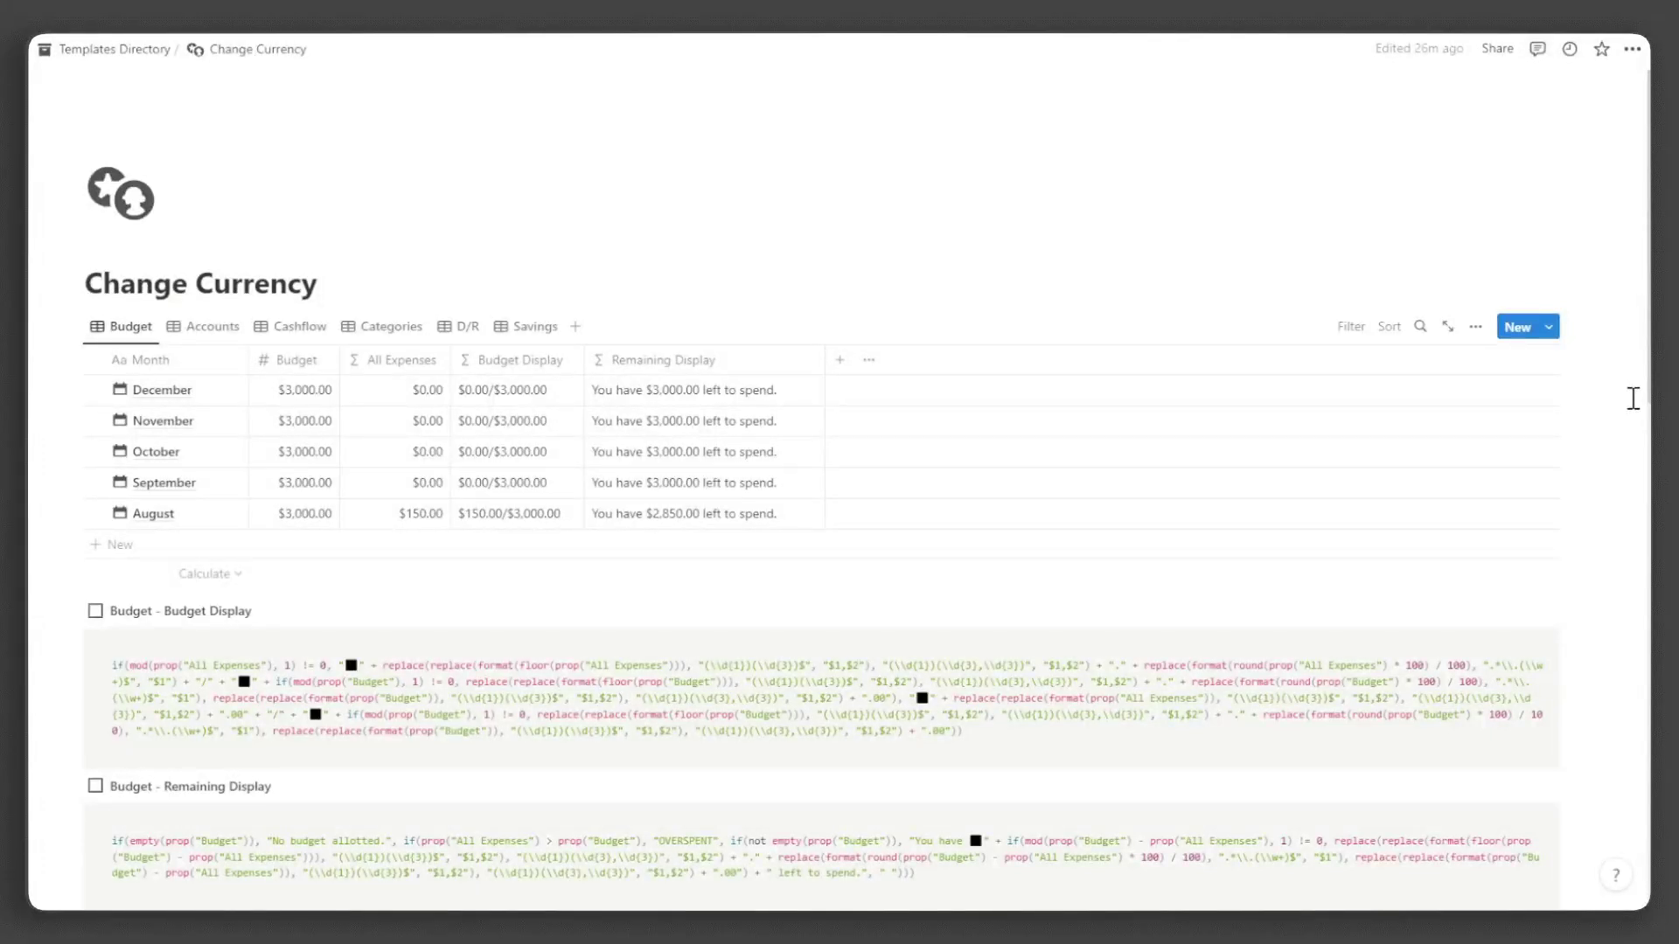
Step: Format the Budget column's numbers as Canadian dollar
{"action": "left_click", "coordinate": [315, 366]}
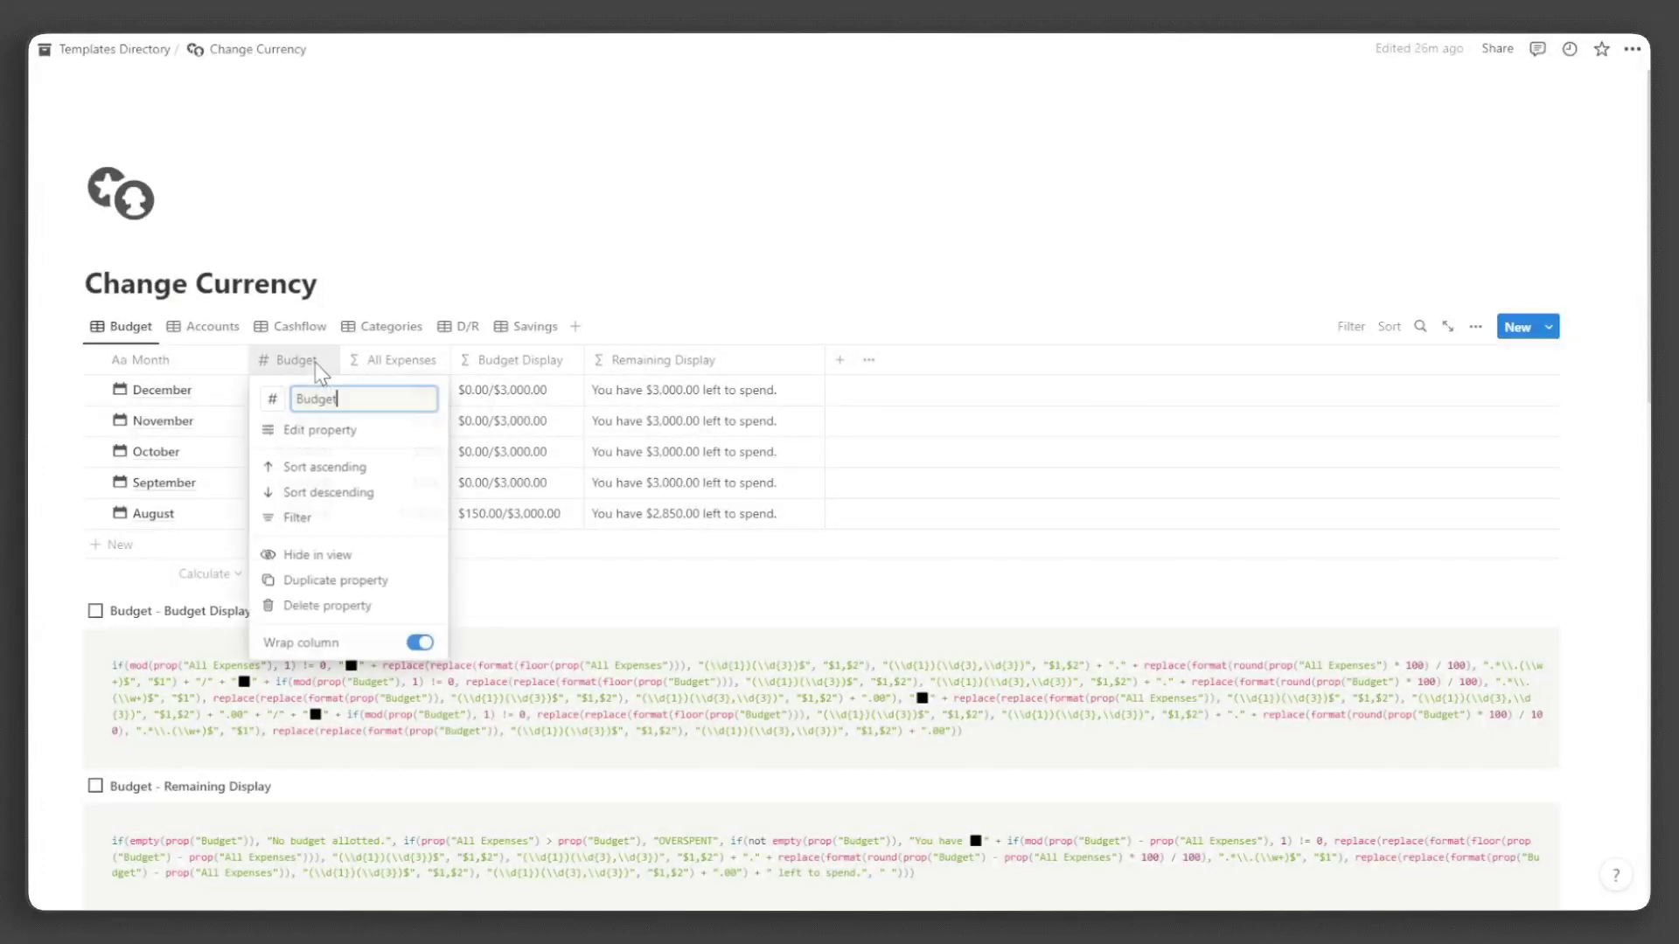
{"action": "left_click", "coordinate": [362, 442]}
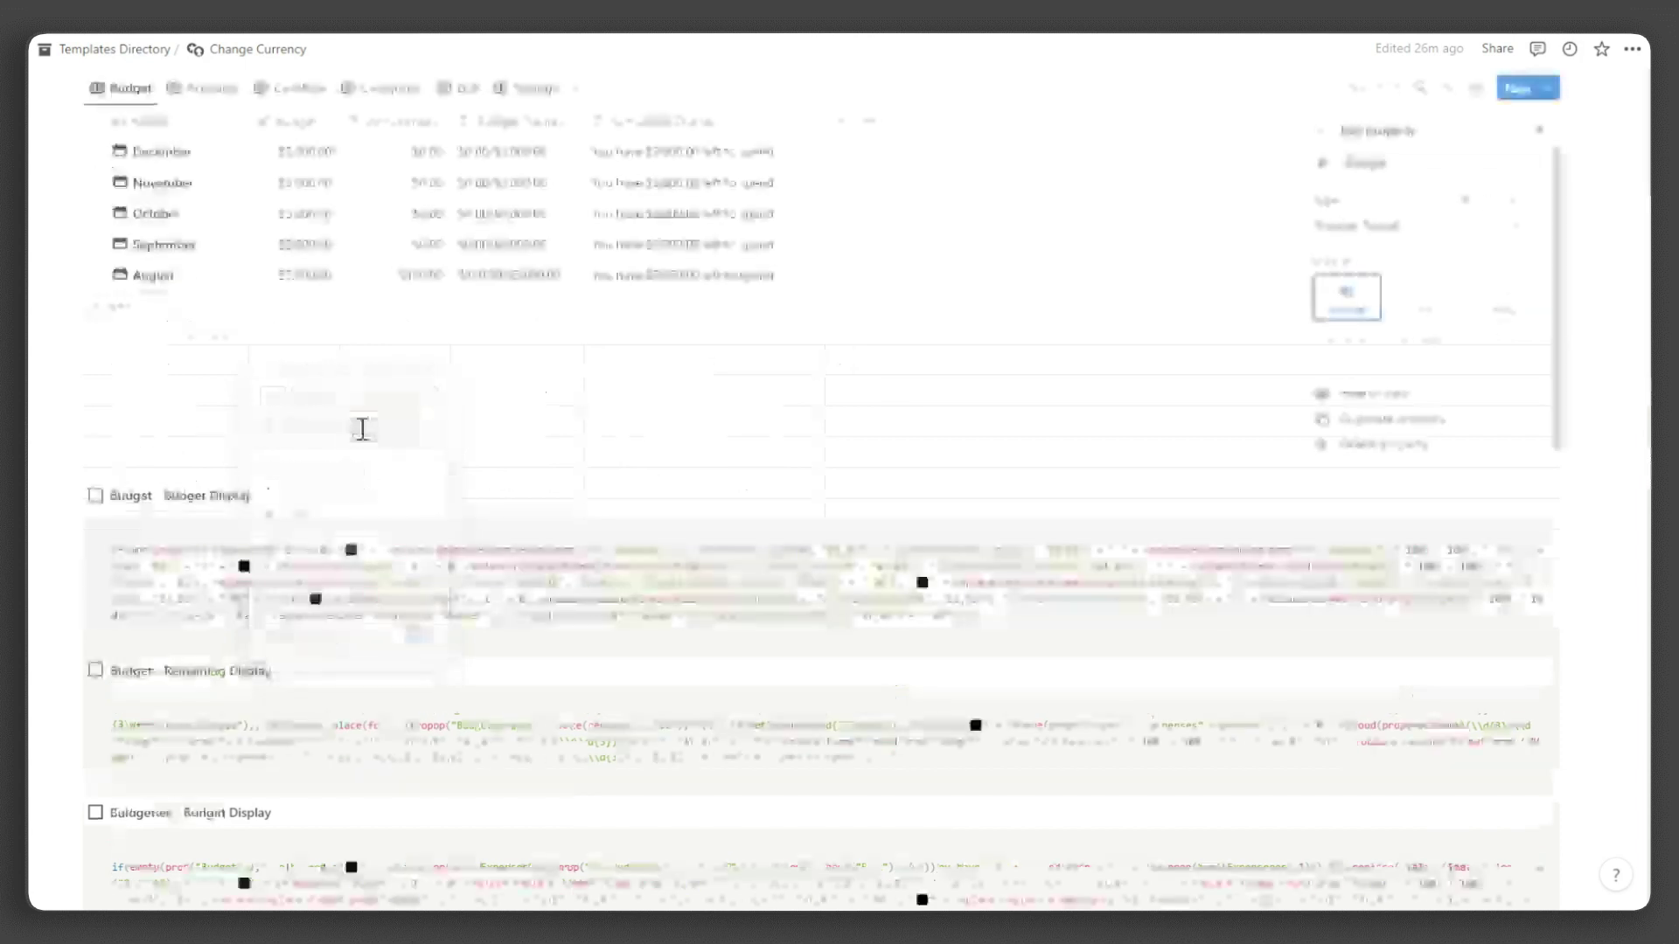
{"action": "left_click", "coordinate": [1445, 229]}
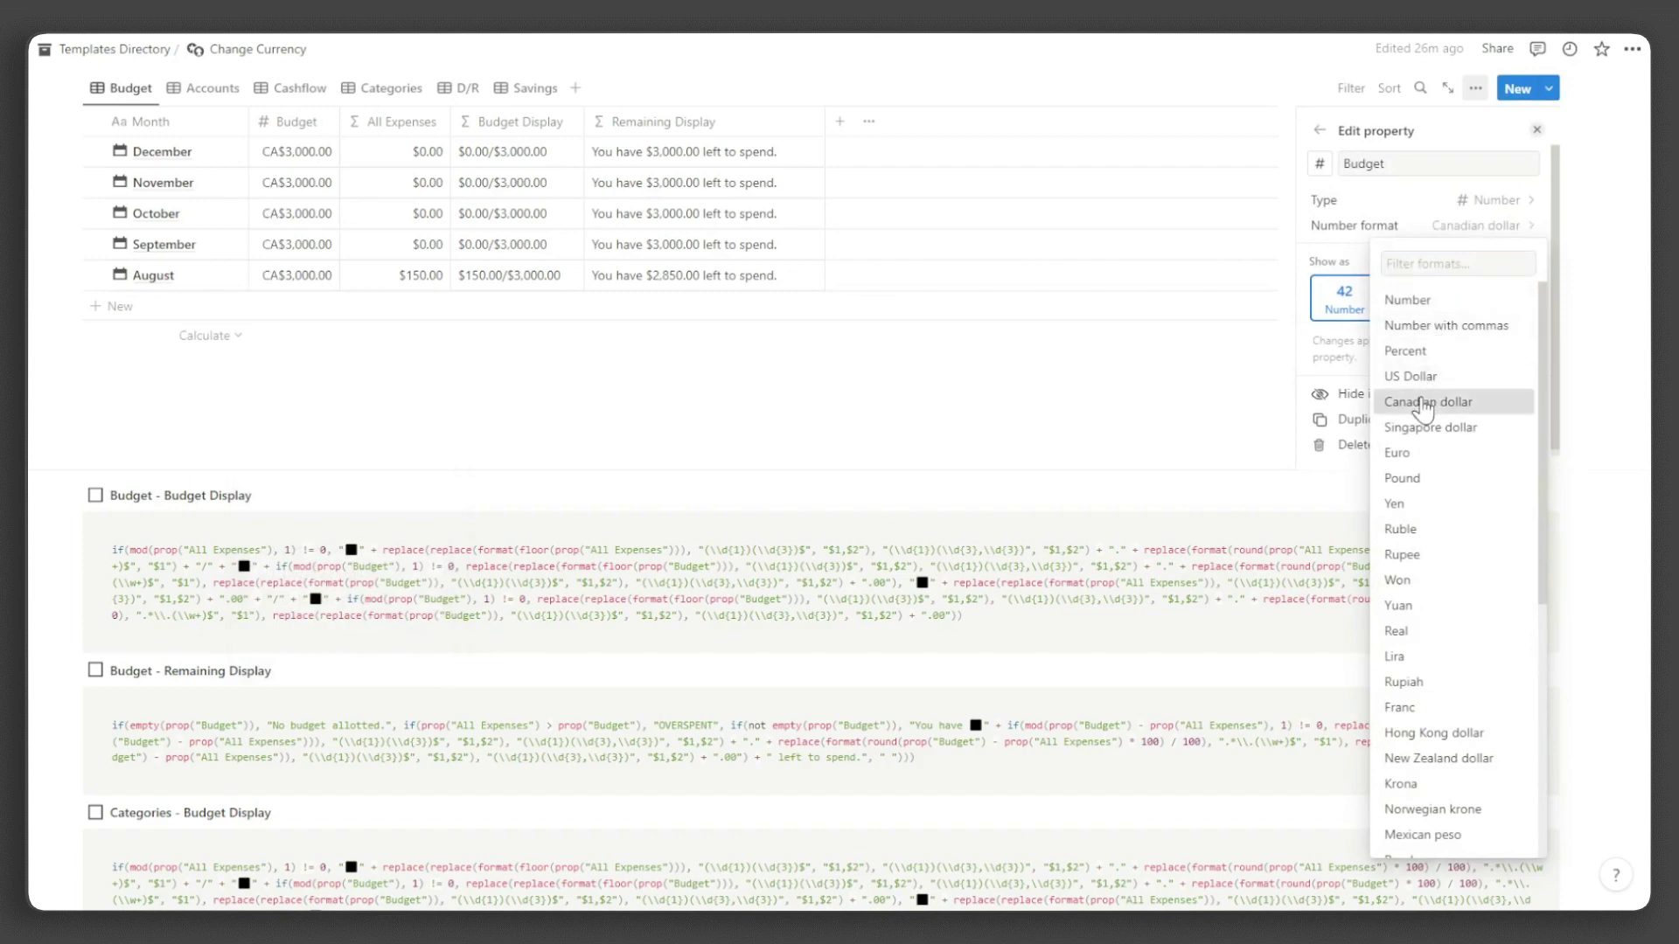
{"action": "left_click", "coordinate": [1423, 404]}
Step: Format All Expenses as Canadian dollar and review the Budget Display property settings
{"action": "left_click", "coordinate": [1536, 130]}
{"action": "left_click", "coordinate": [401, 122]}
{"action": "left_click", "coordinate": [405, 187]}
{"action": "left_click", "coordinate": [1462, 251]}
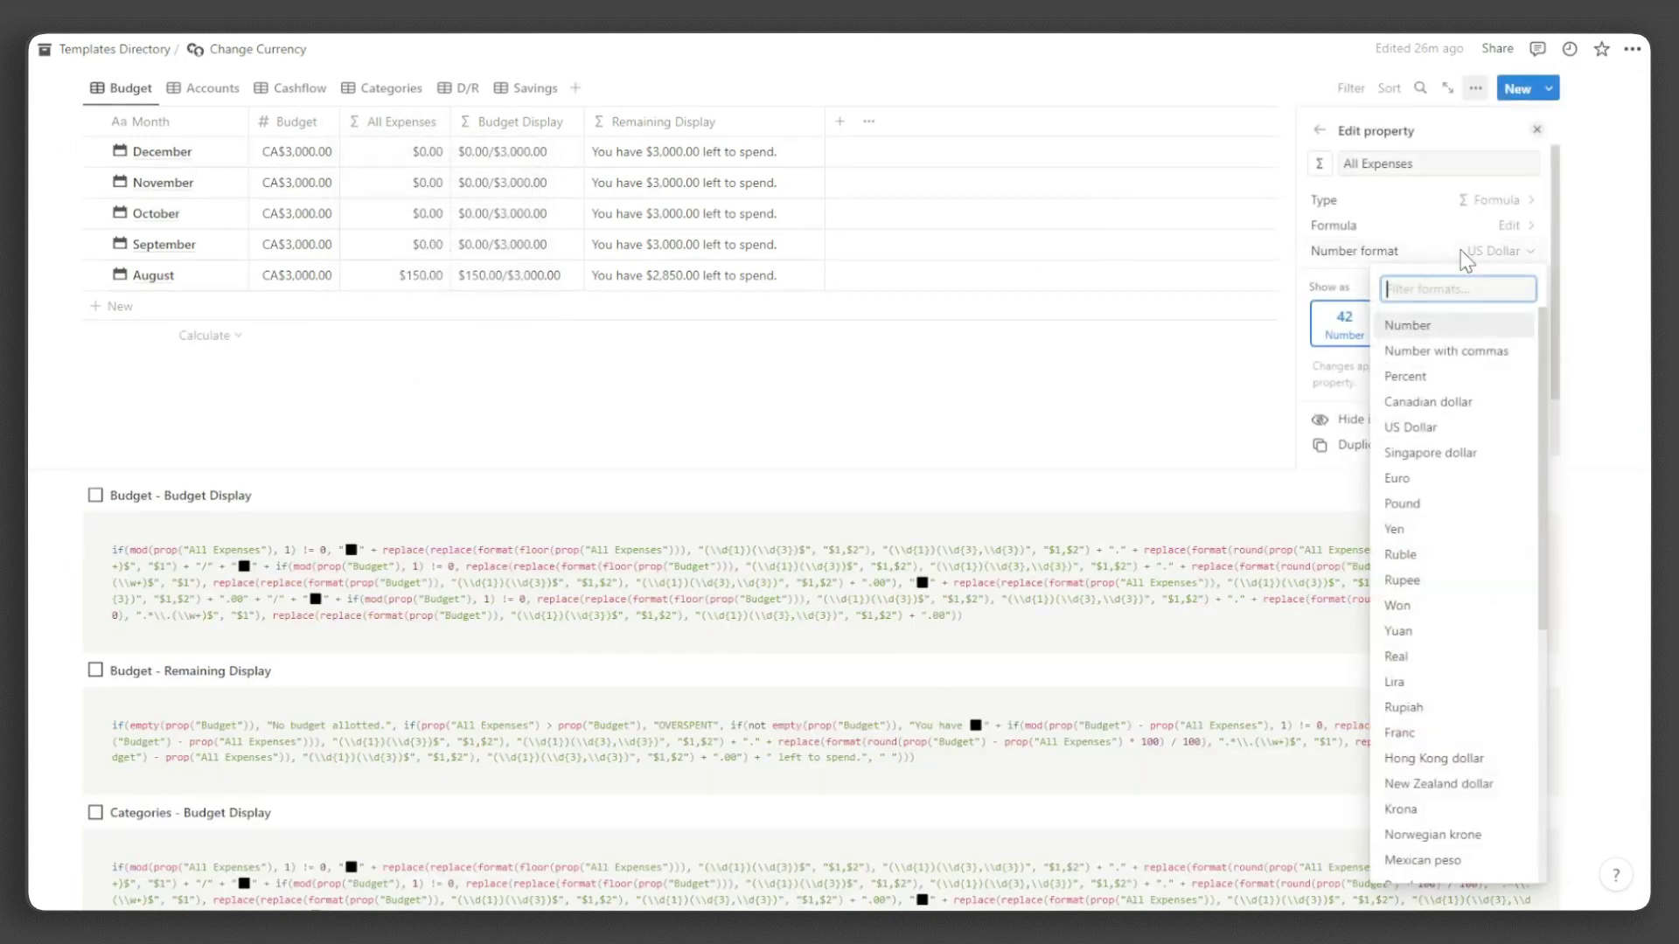
{"action": "left_click", "coordinate": [1443, 398]}
{"action": "left_click", "coordinate": [549, 131]}
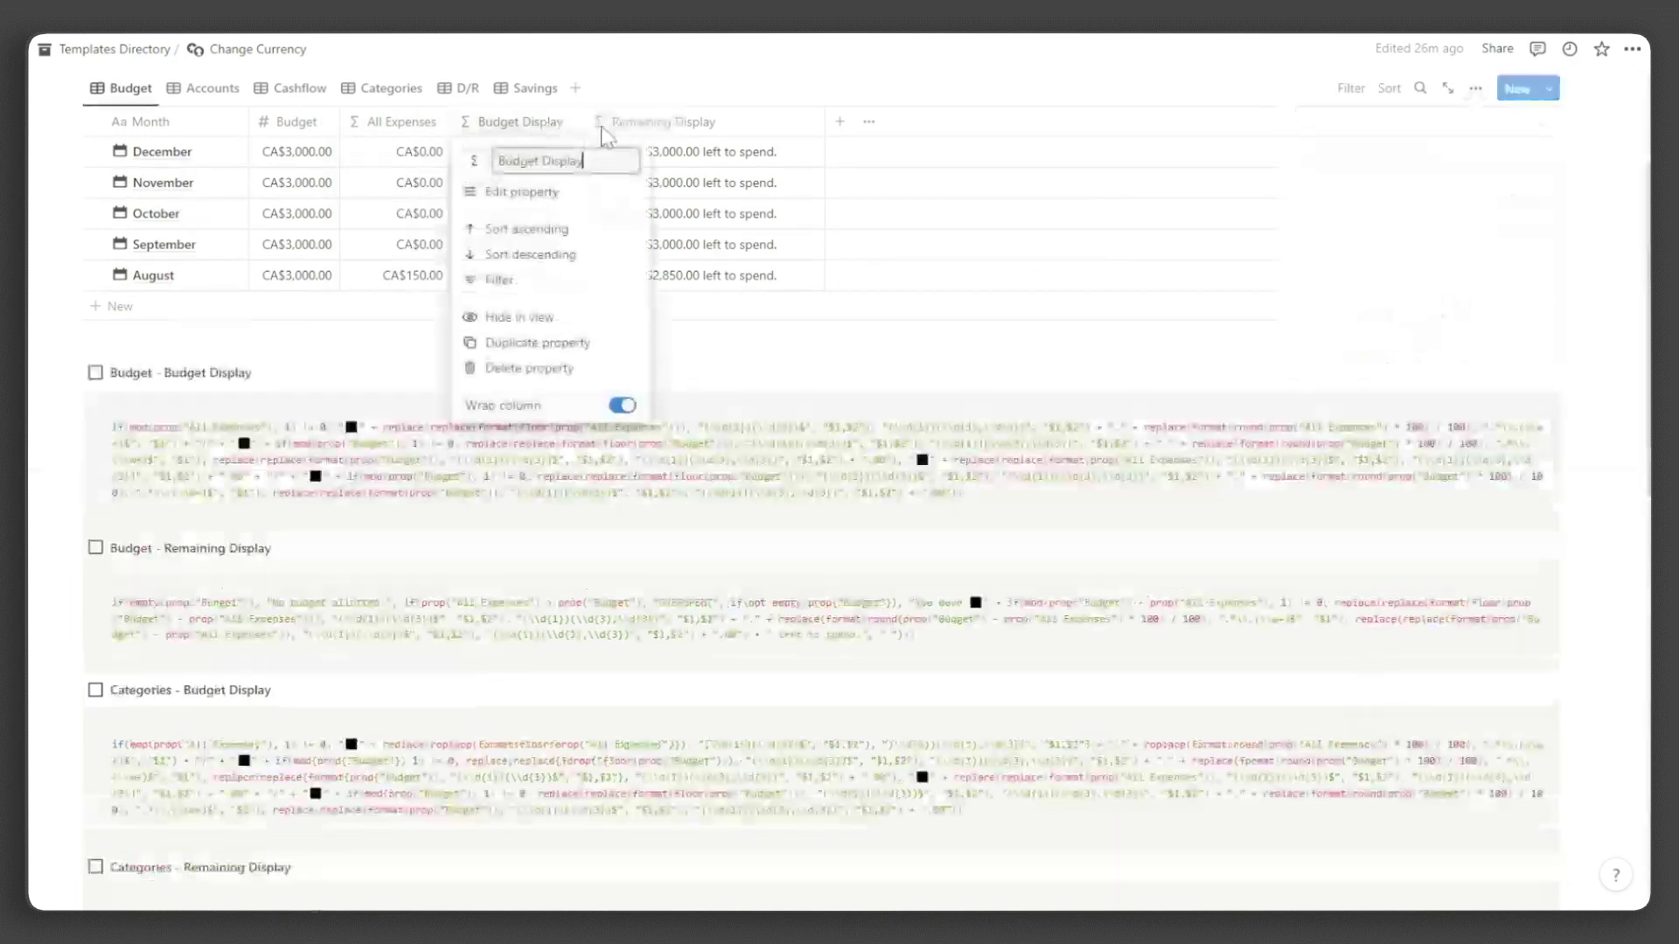
{"action": "left_click", "coordinate": [561, 197]}
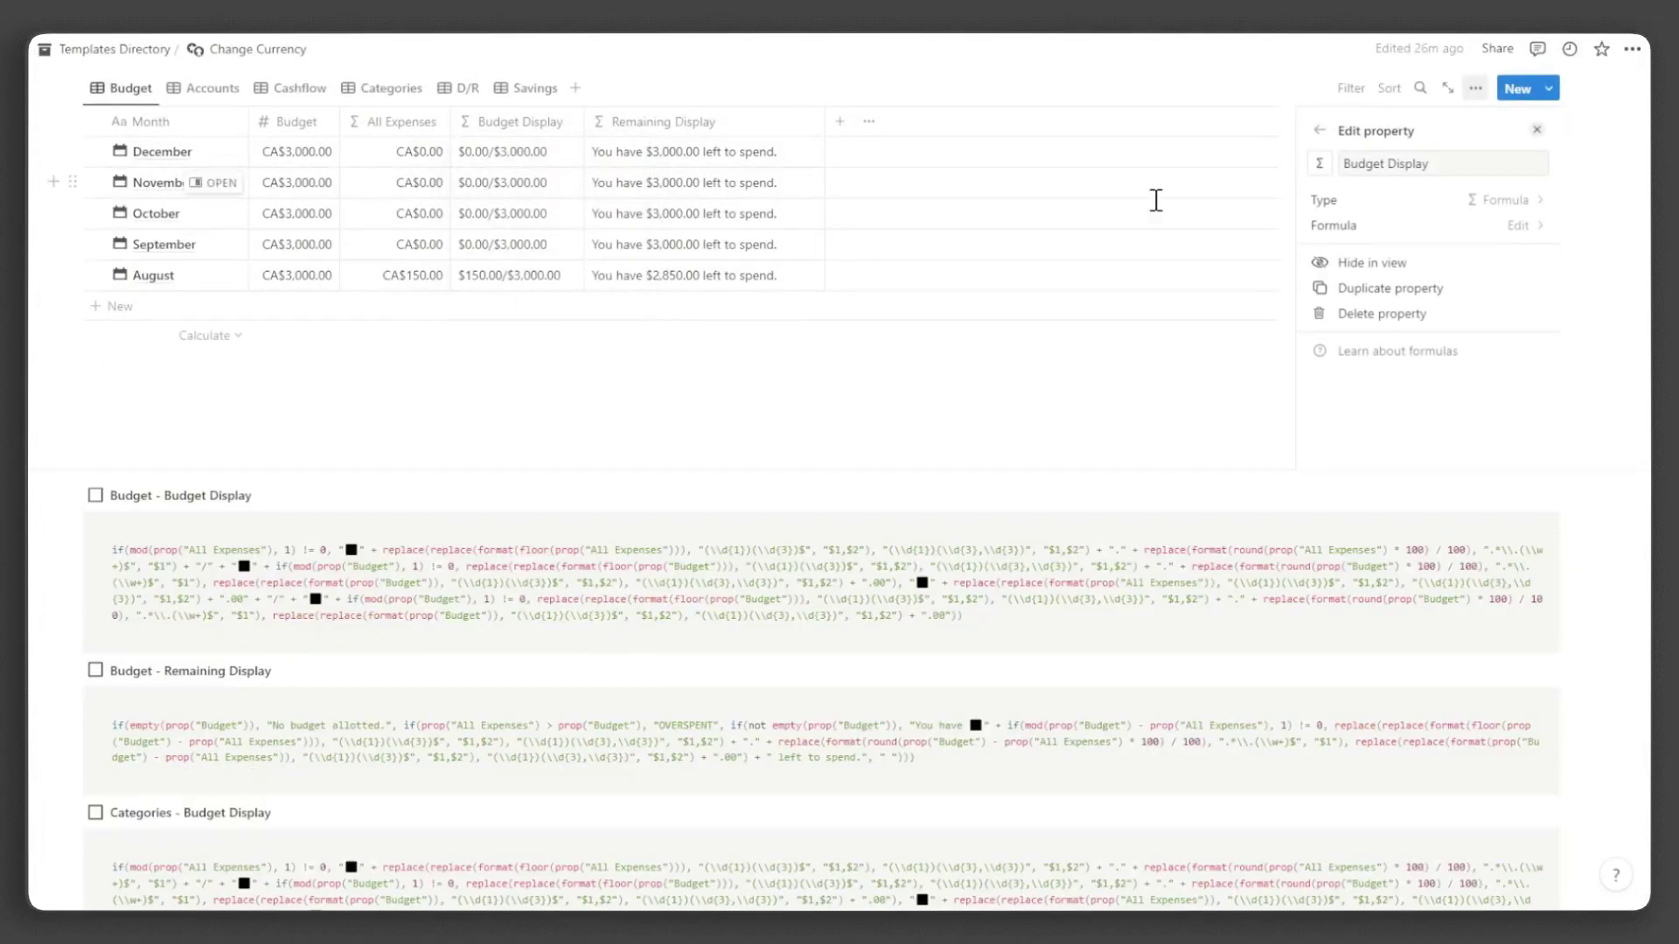
{"action": "left_click", "coordinate": [1536, 130]}
Step: Replace each of the four $ symbols in the Budget Display formula text with CA$
{"action": "scroll", "coordinate": [1538, 142], "scroll_direction": "up", "scroll_amount": 1}
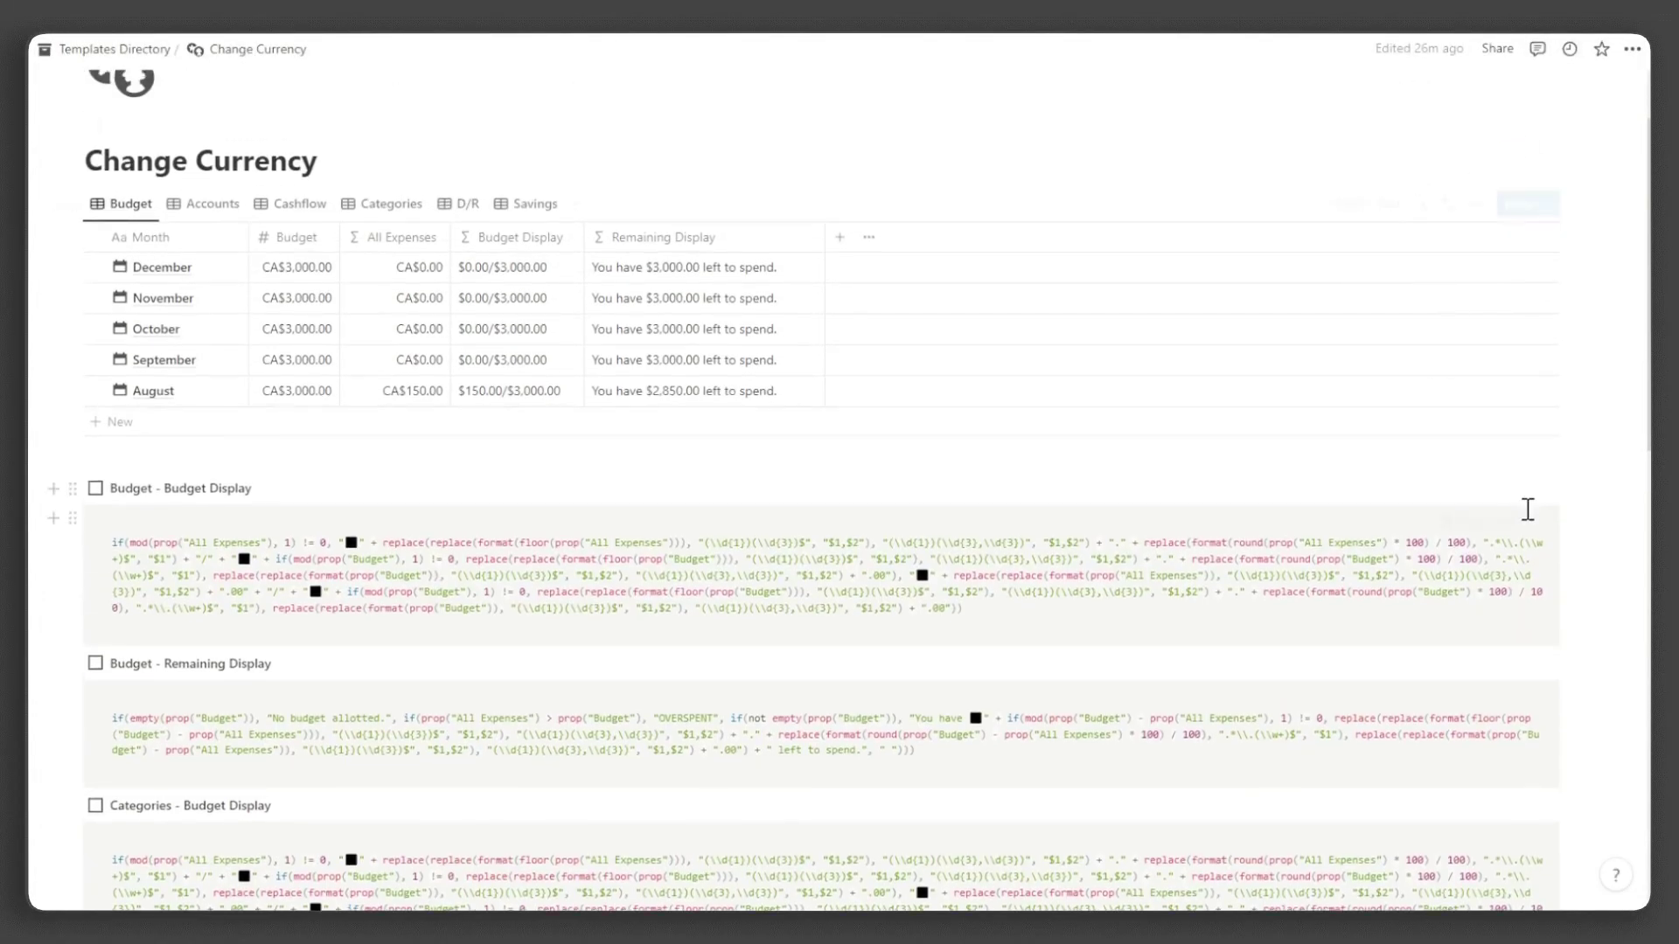
{"action": "scroll", "coordinate": [1528, 509], "scroll_direction": "down", "scroll_amount": 1}
{"action": "scroll", "coordinate": [1524, 500], "scroll_direction": "up", "scroll_amount": 2}
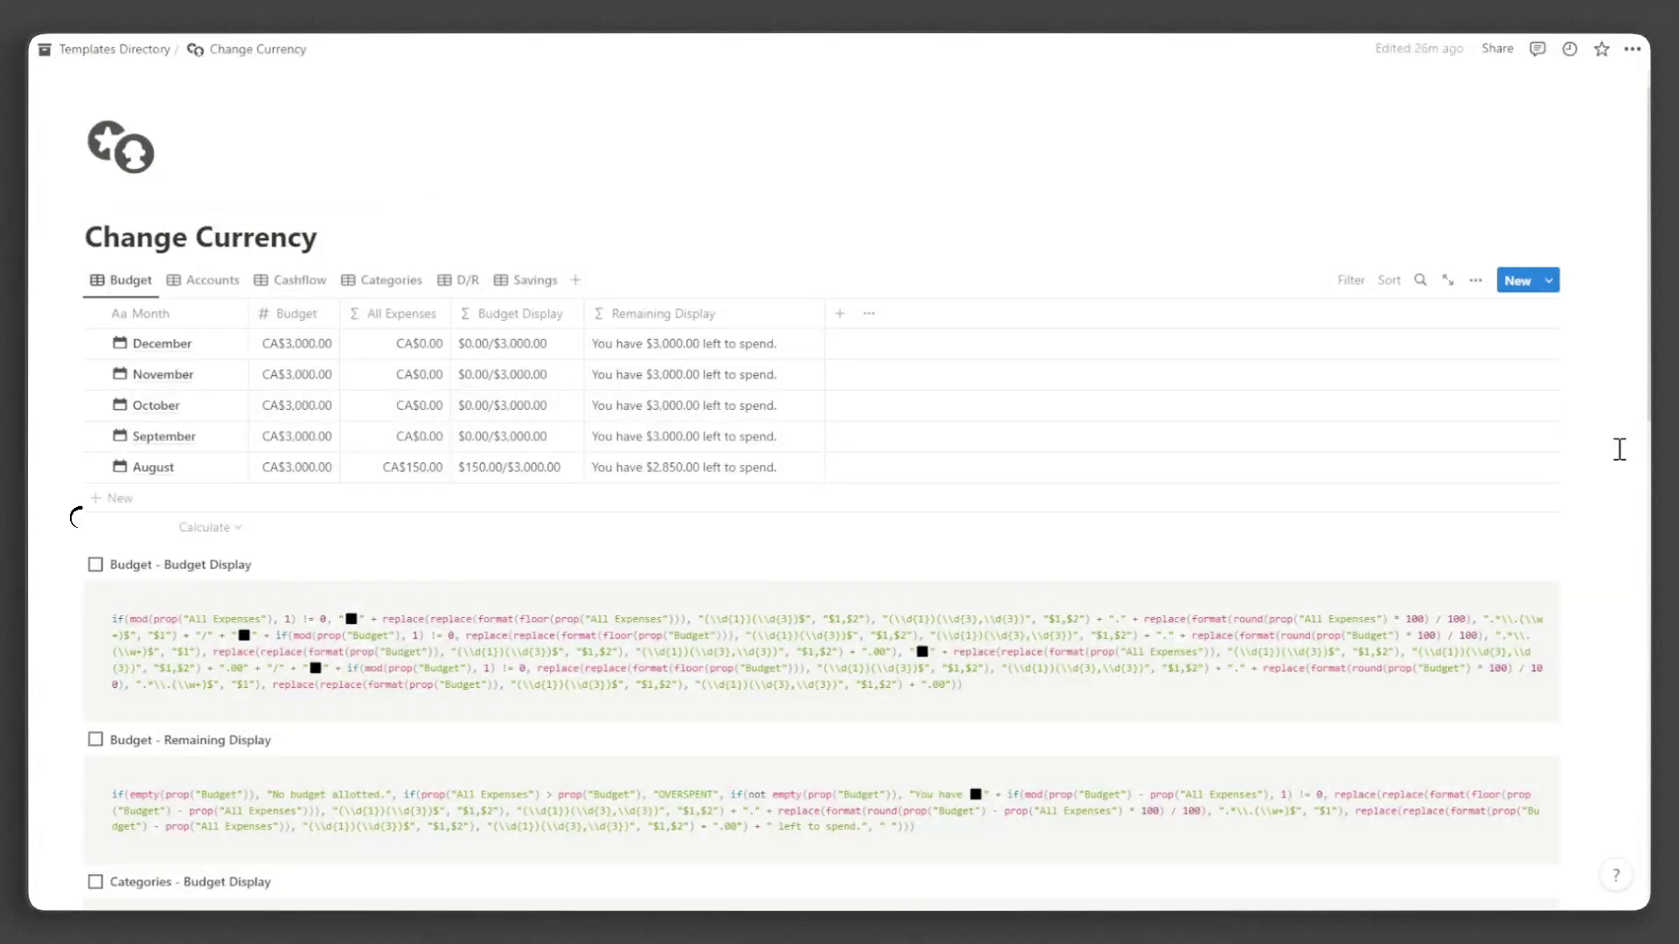
{"action": "double_click", "coordinate": [352, 619]}
{"action": "type", "text": "CA$"}
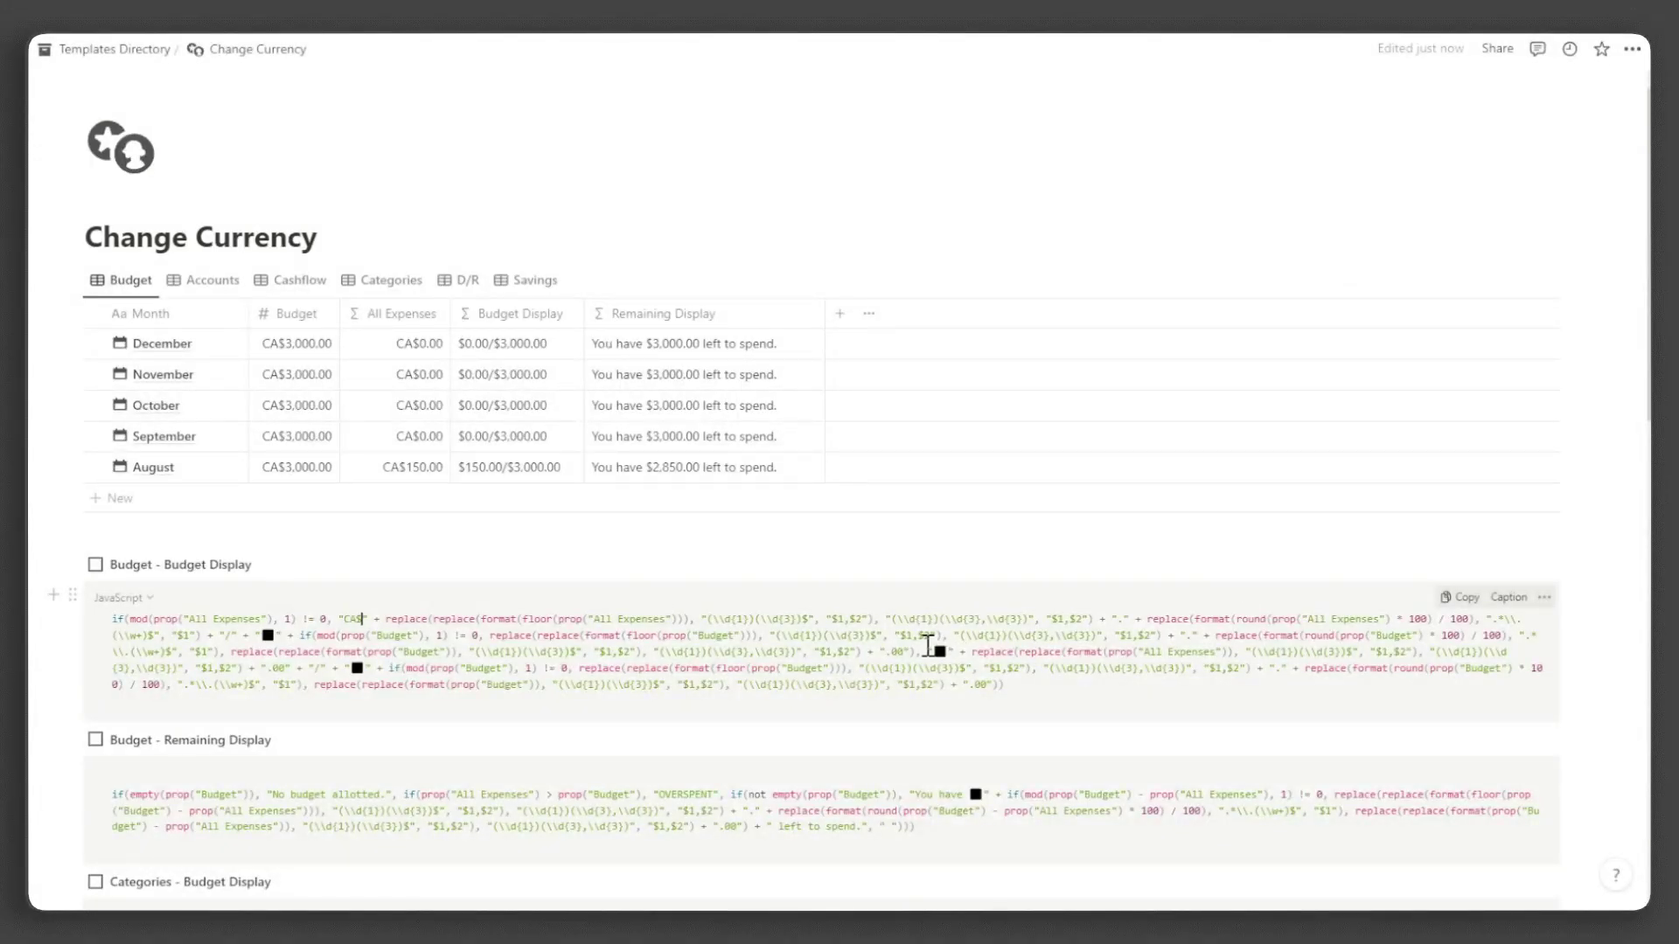
{"action": "double_click", "coordinate": [940, 651]}
{"action": "type", "text": "CA$"}
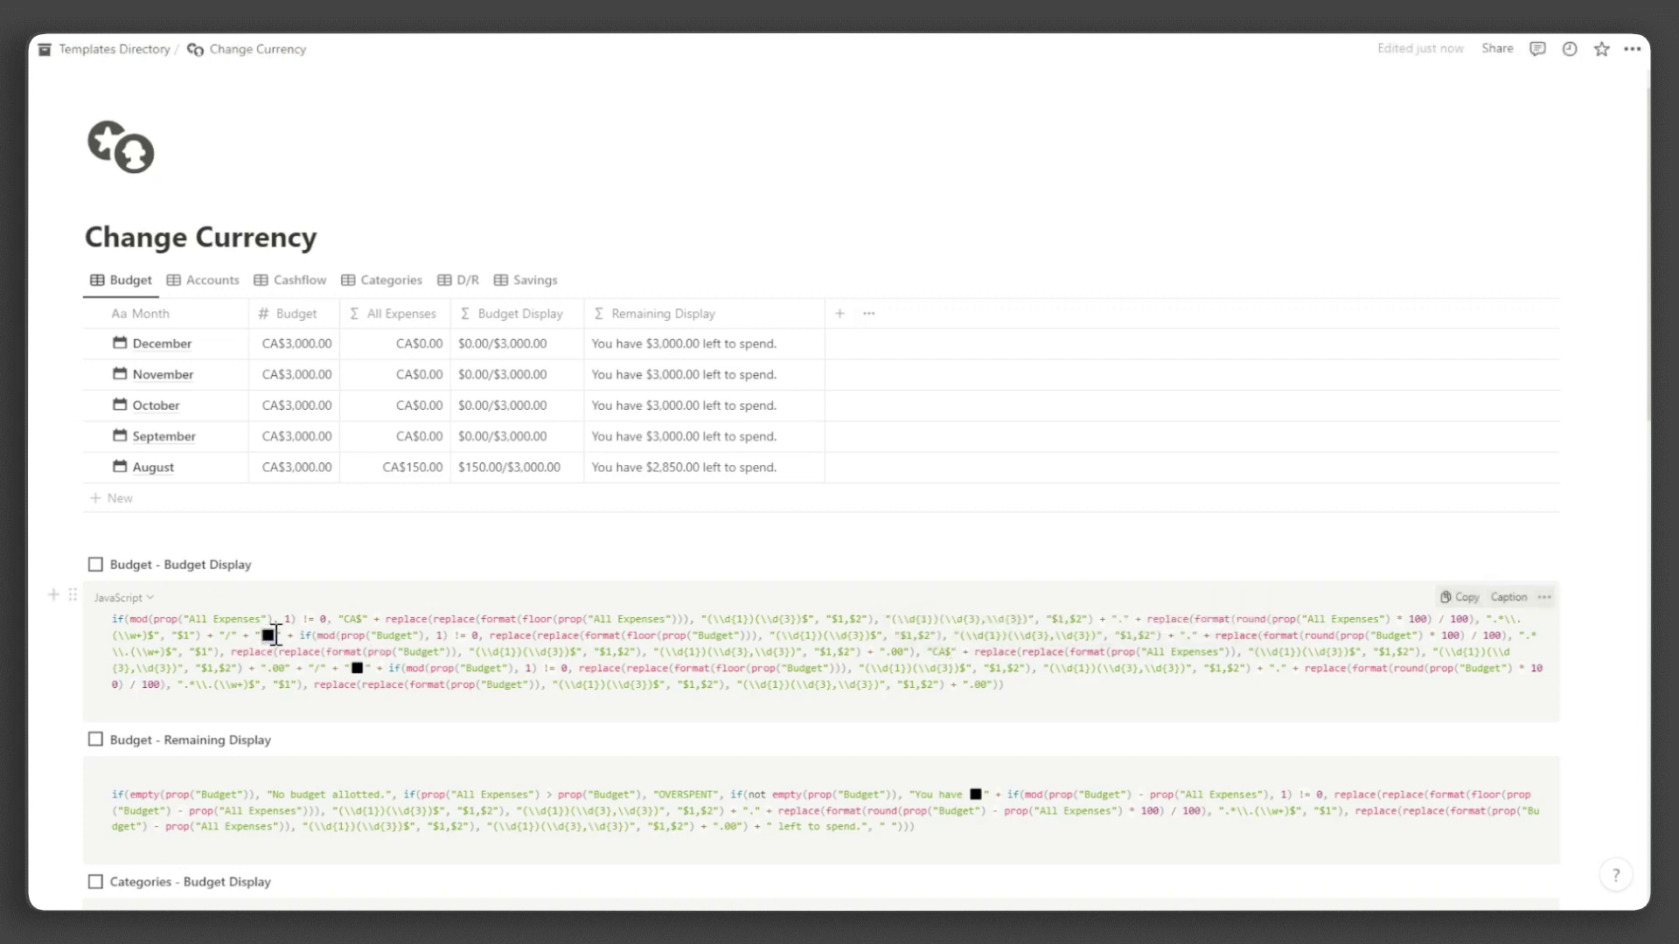
{"action": "double_click", "coordinate": [270, 635]}
{"action": "type", "text": "CA$"}
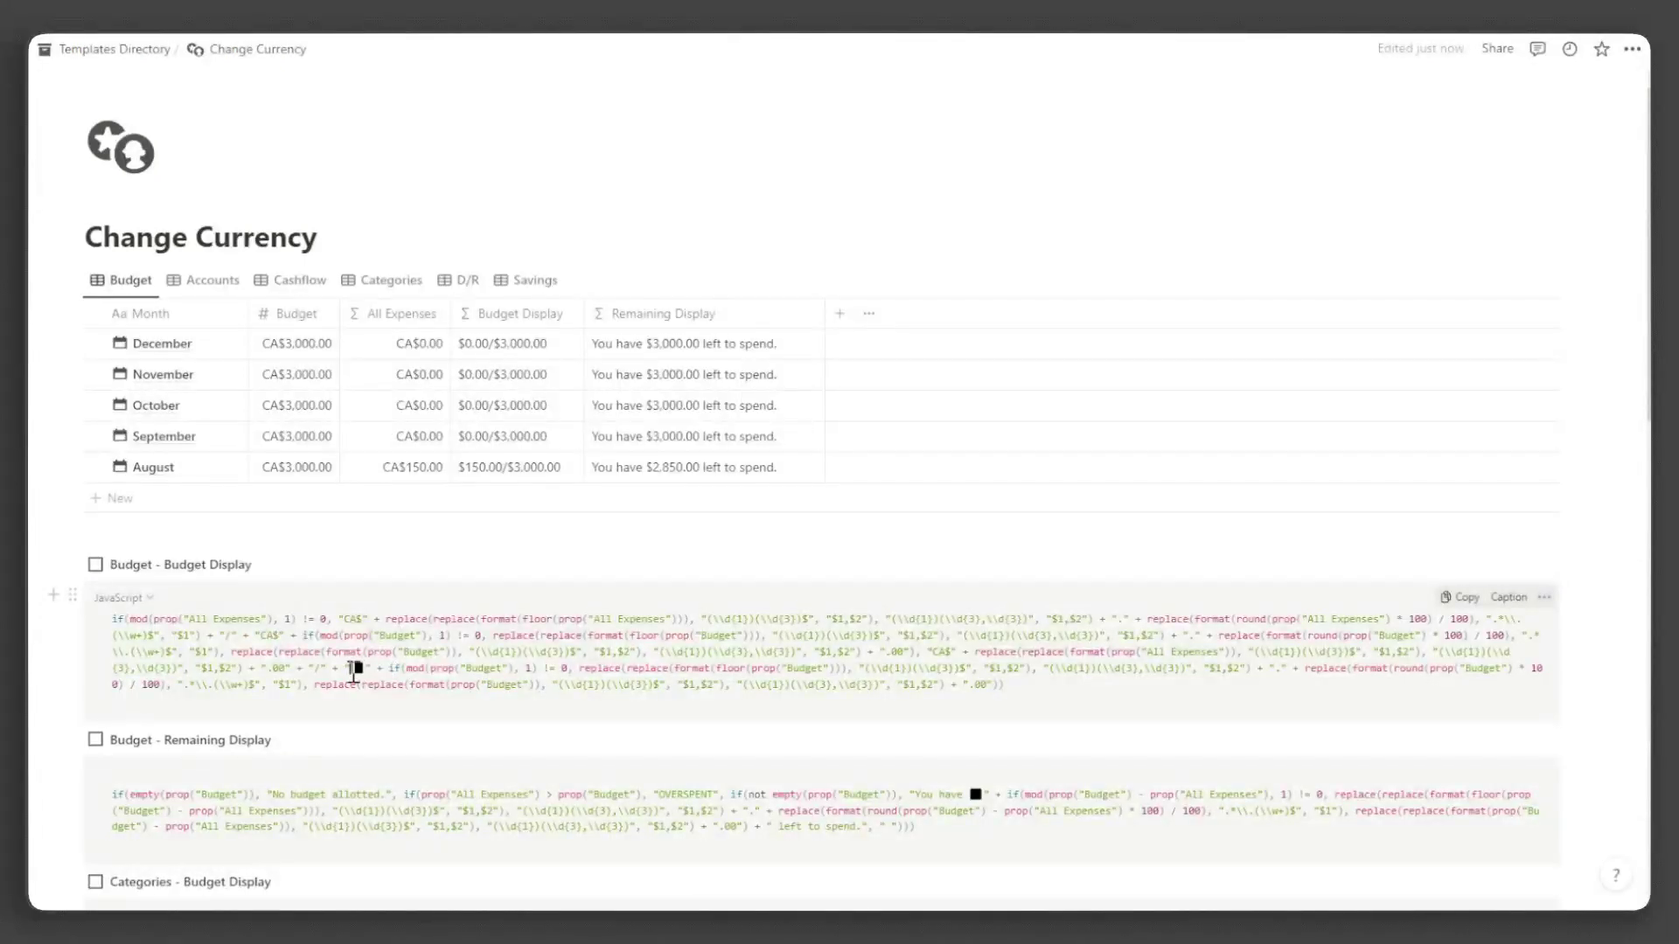
{"action": "double_click", "coordinate": [360, 669]}
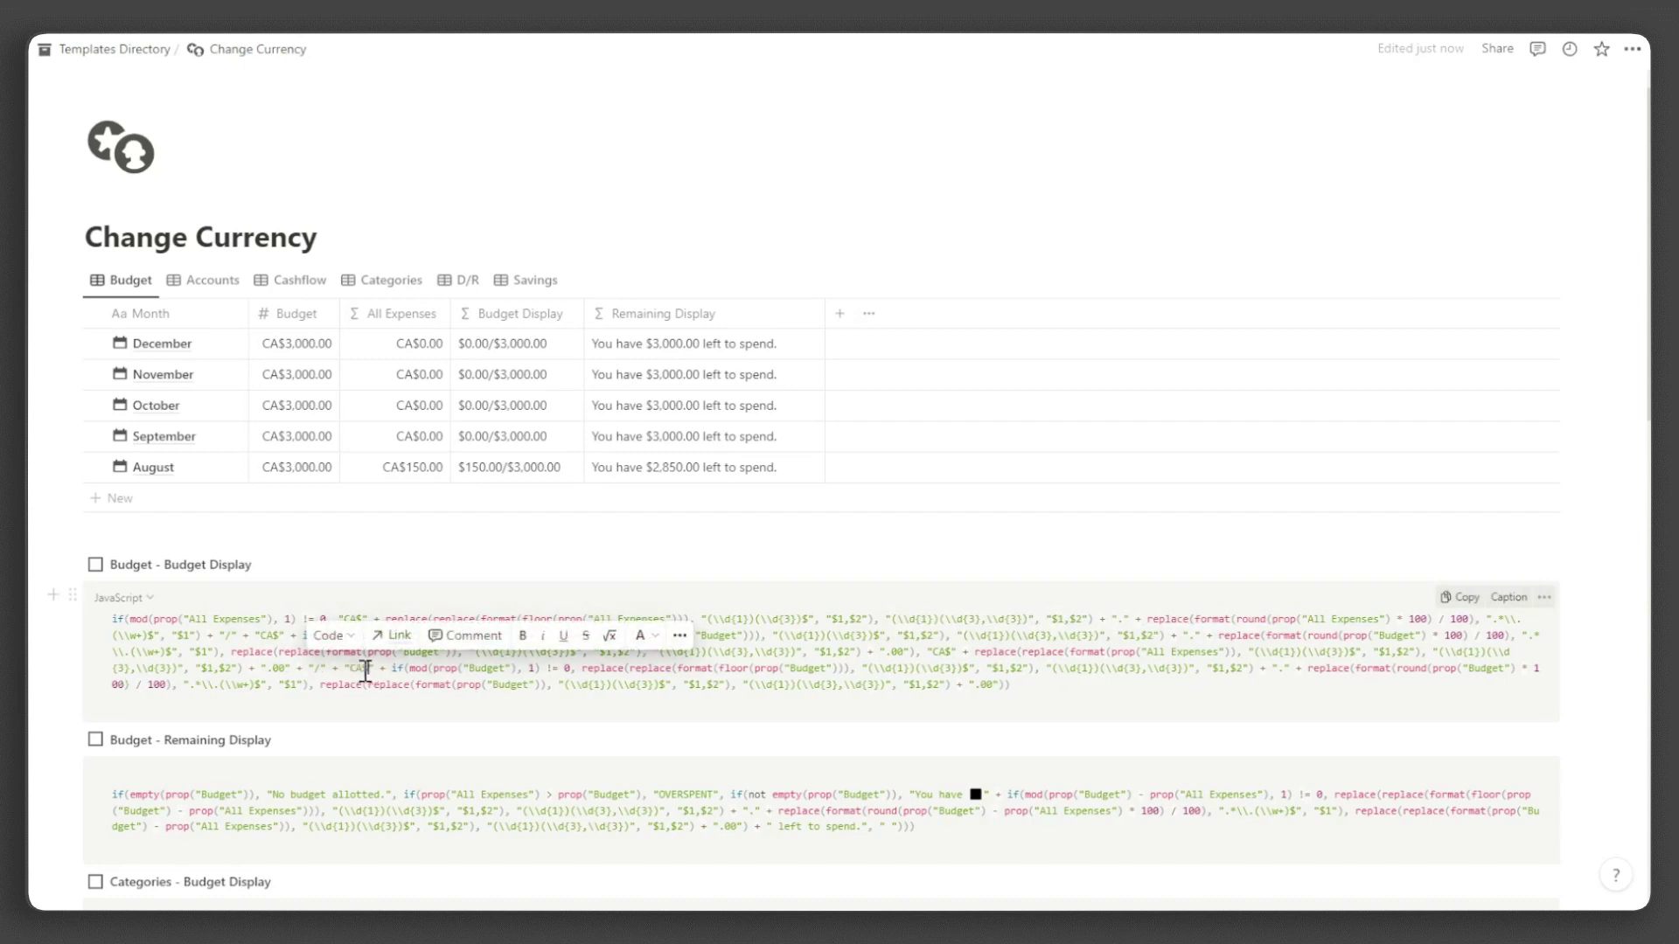
{"action": "type", "text": "CA$"}
{"action": "key", "text": "ctrl+a"}
{"action": "key", "text": "ctrl+c"}
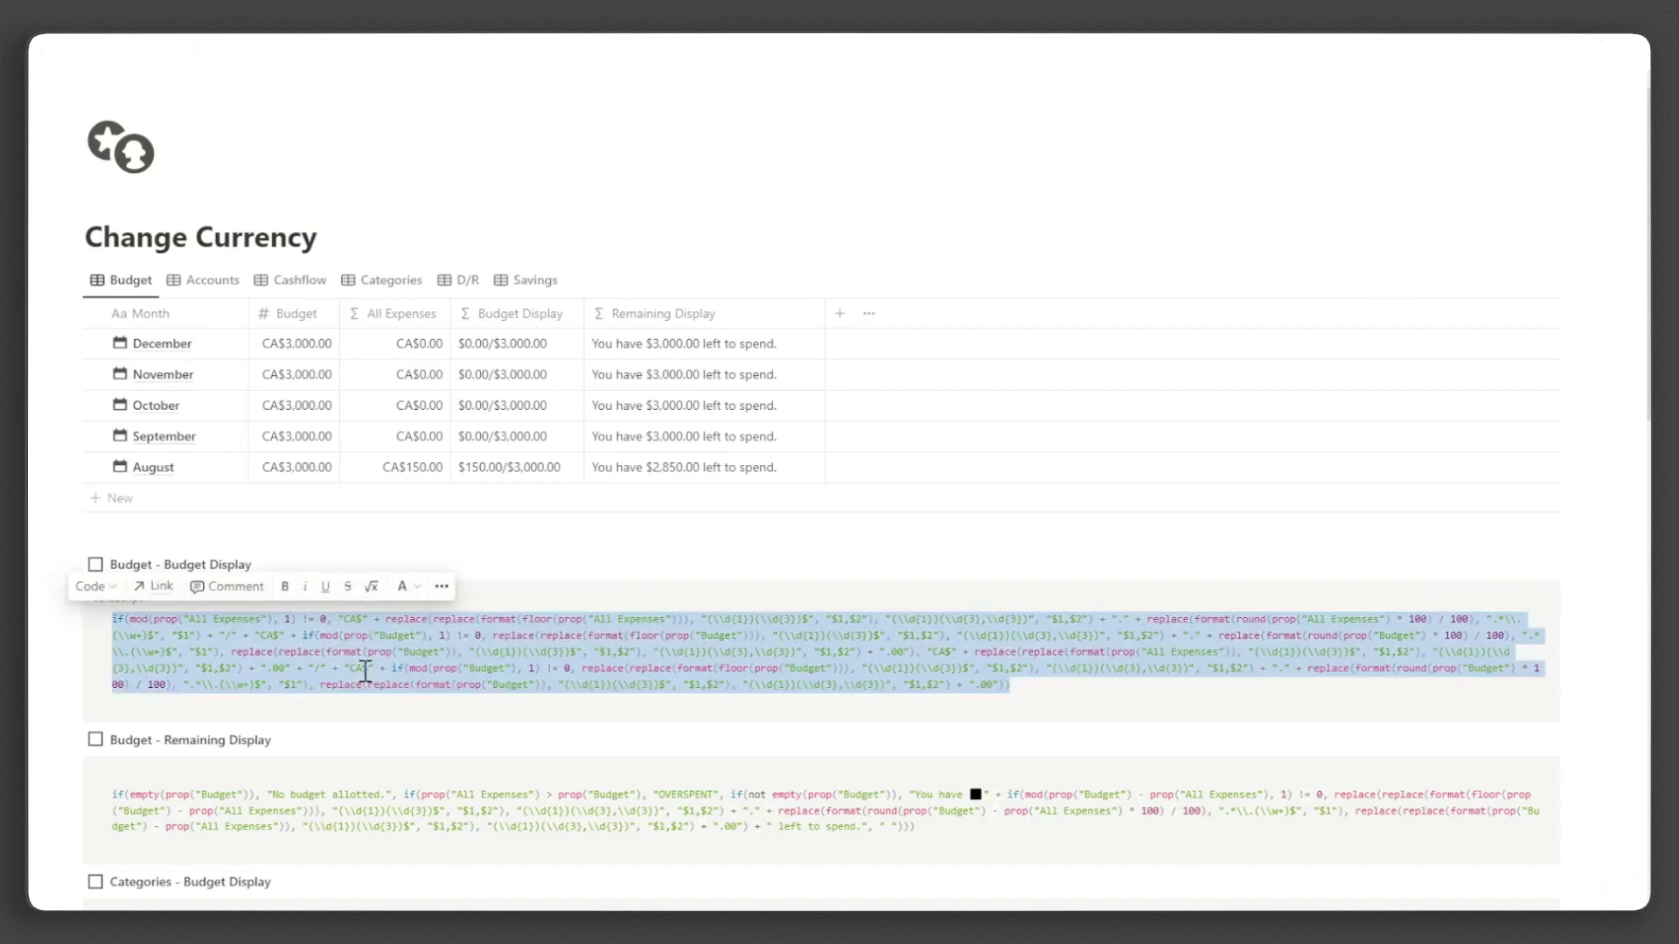
Step: Replace the Budget Display formula with the CA$ version
{"action": "left_click", "coordinate": [512, 351]}
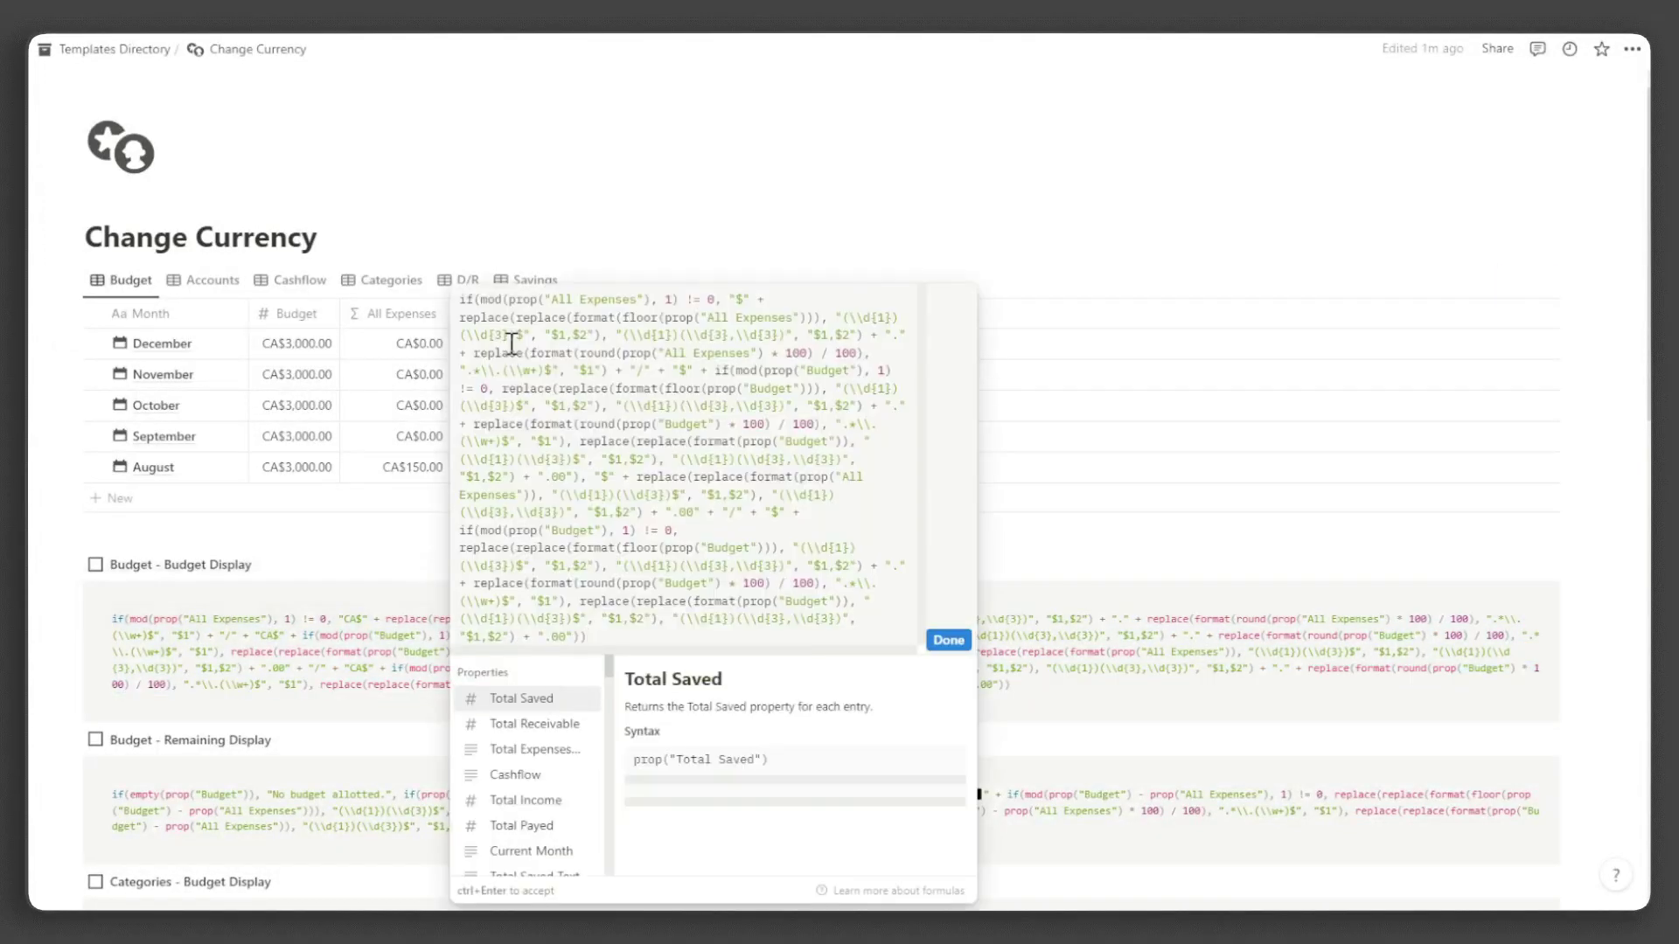
{"action": "key", "text": "ctrl+a"}
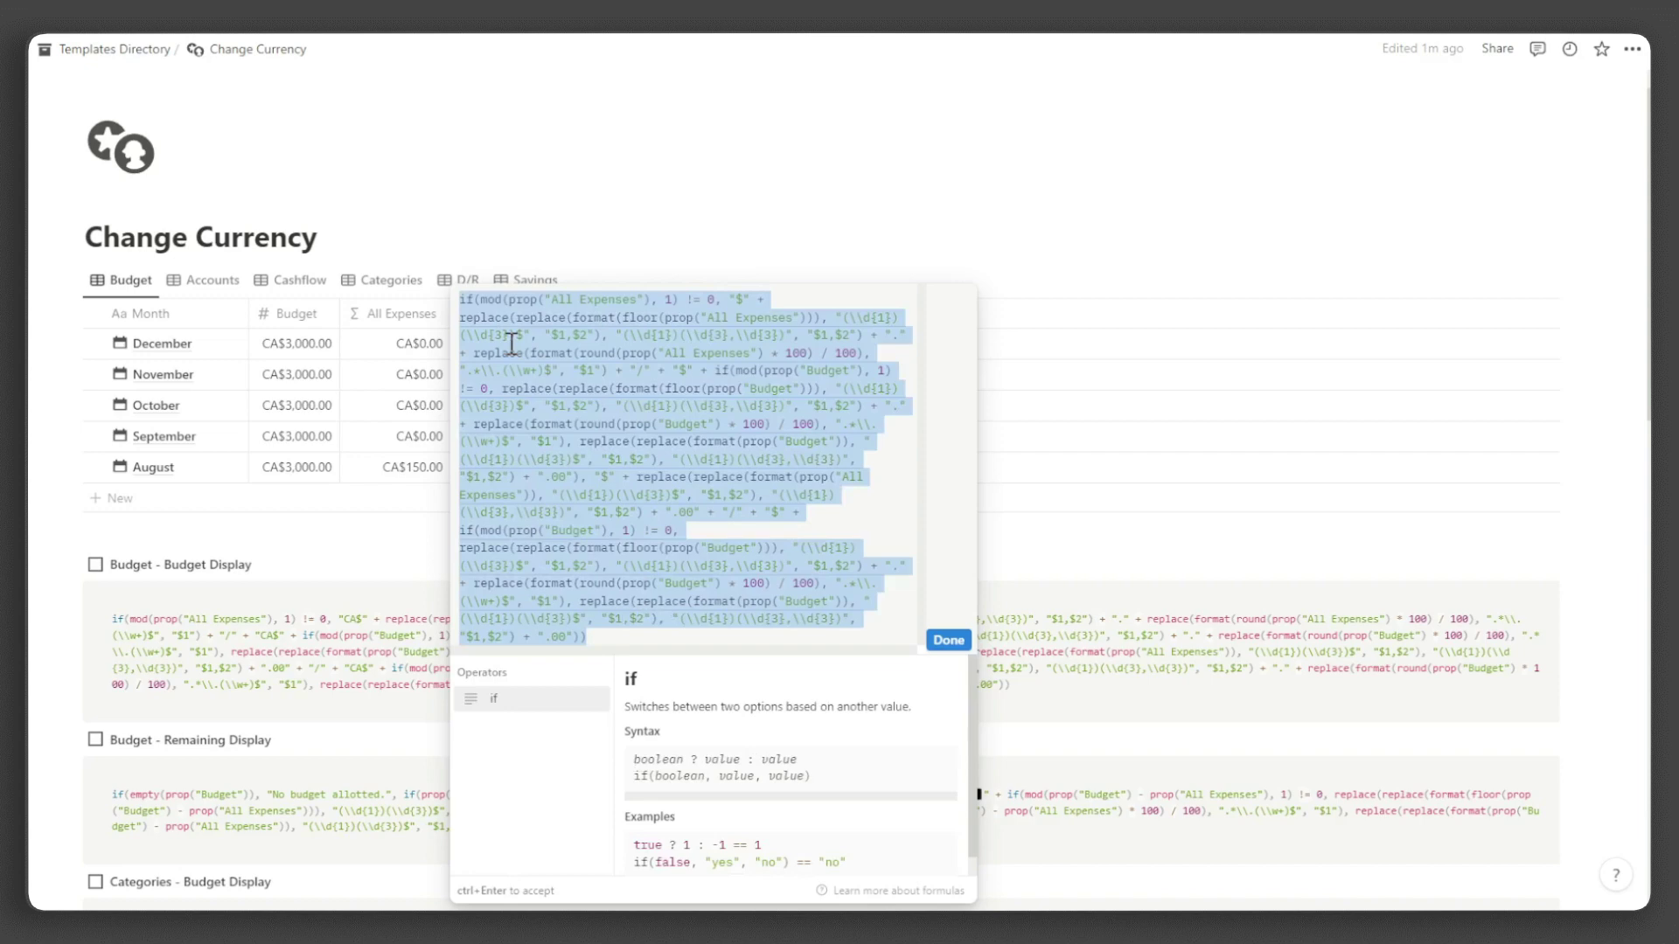
{"action": "key", "text": "ctrl+v"}
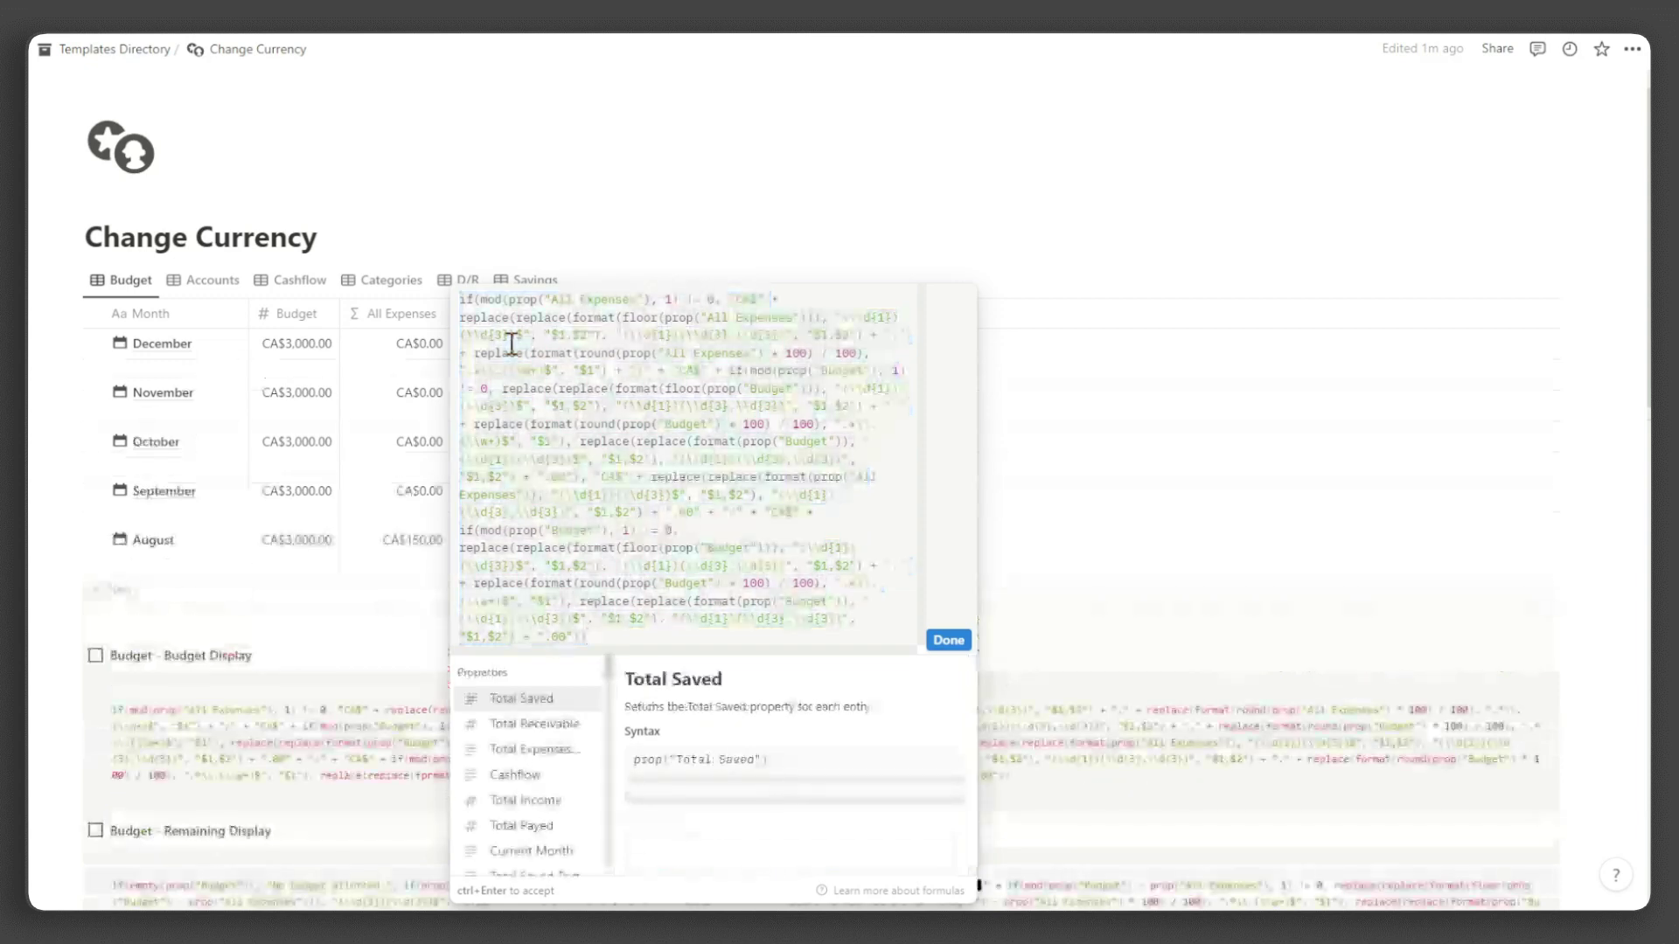
{"action": "left_click", "coordinate": [956, 648]}
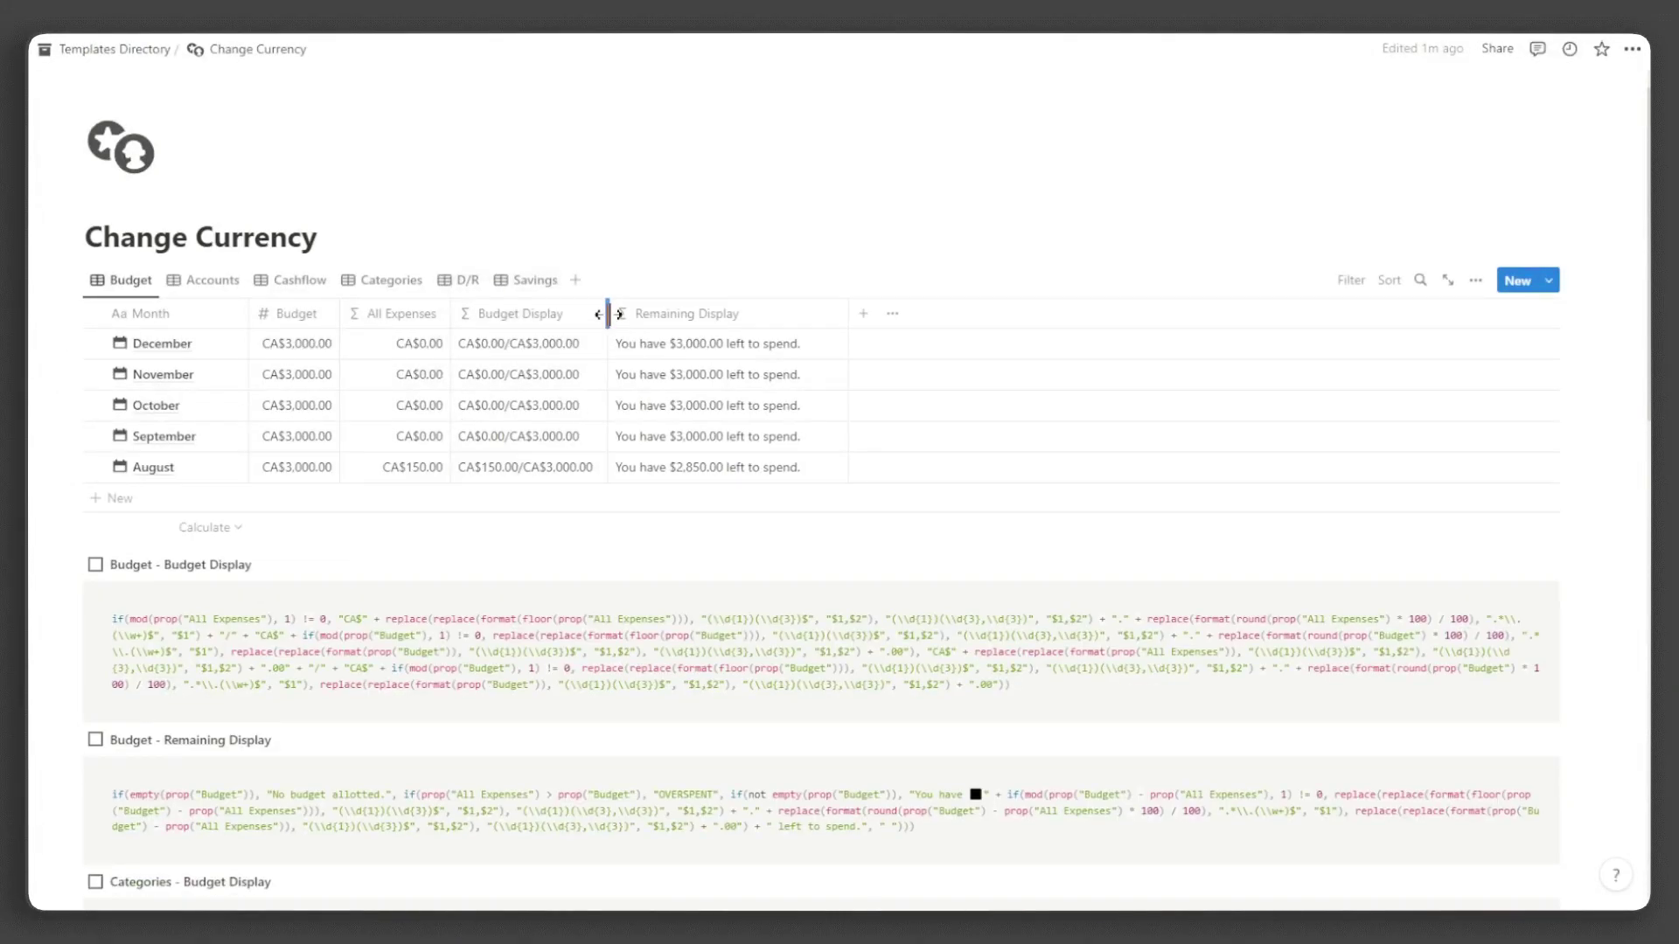
{"action": "scroll", "coordinate": [966, 660], "scroll_direction": "down", "scroll_amount": 2}
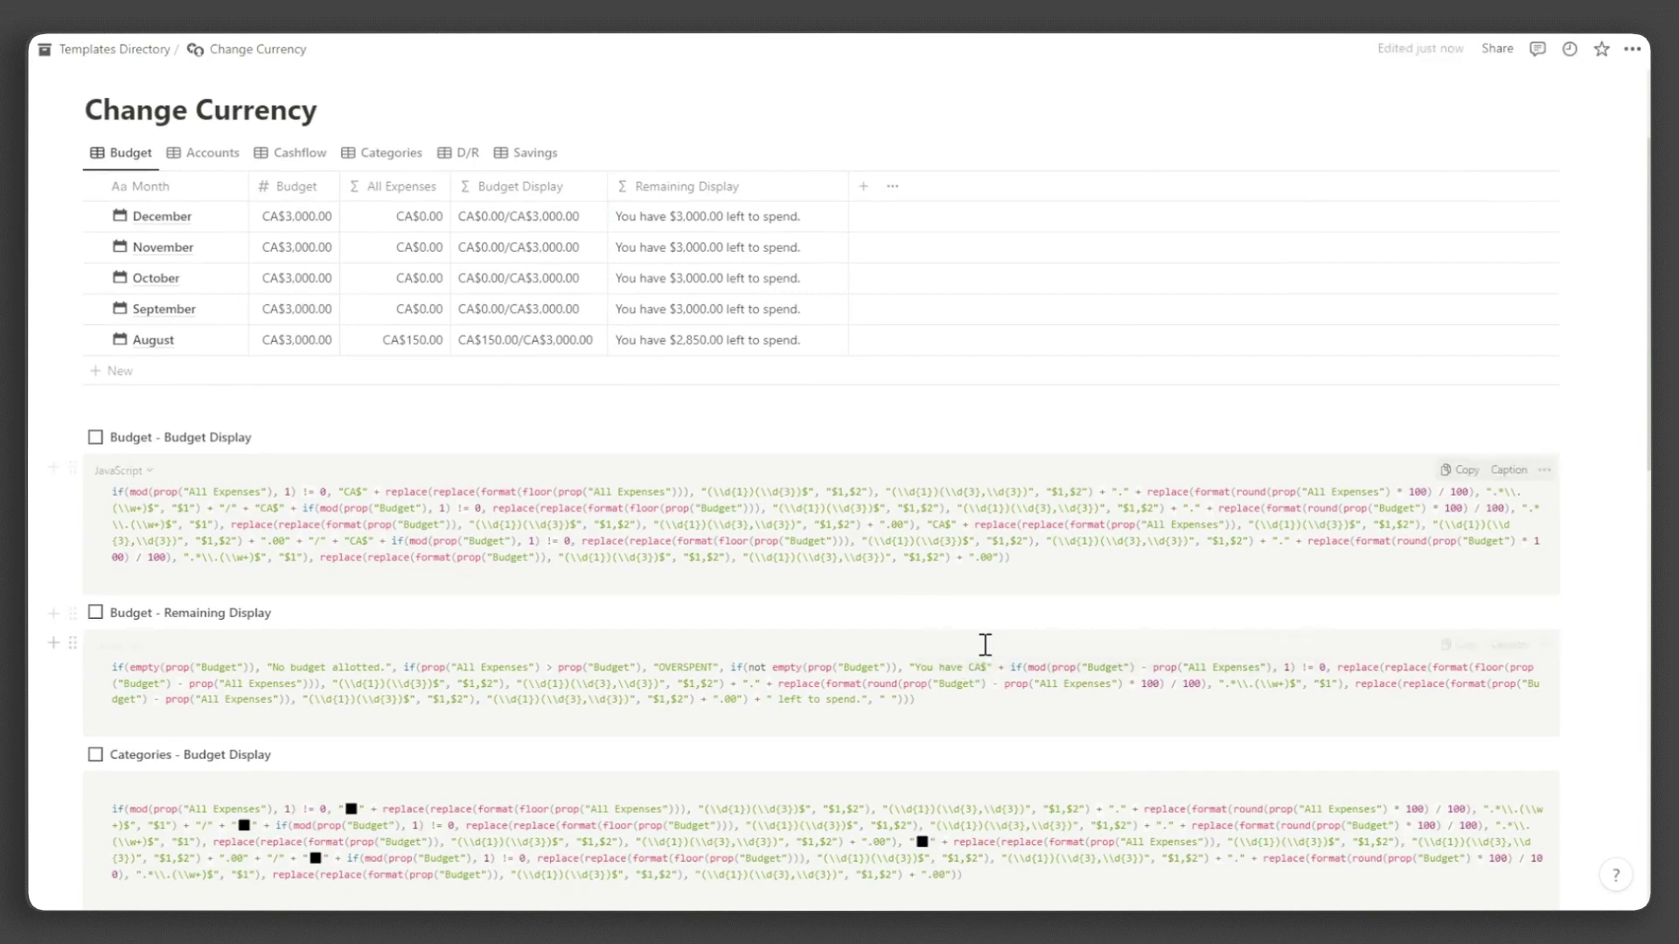
Step: Replace the Remaining Display formula with the CA$ version and show the Cashflow table
{"action": "key", "text": "ctrl+a"}
{"action": "left_click", "coordinate": [700, 229]}
{"action": "key", "text": "ctrl+a"}
{"action": "key", "text": "ctrl+v"}
{"action": "left_click", "coordinate": [1104, 447]}
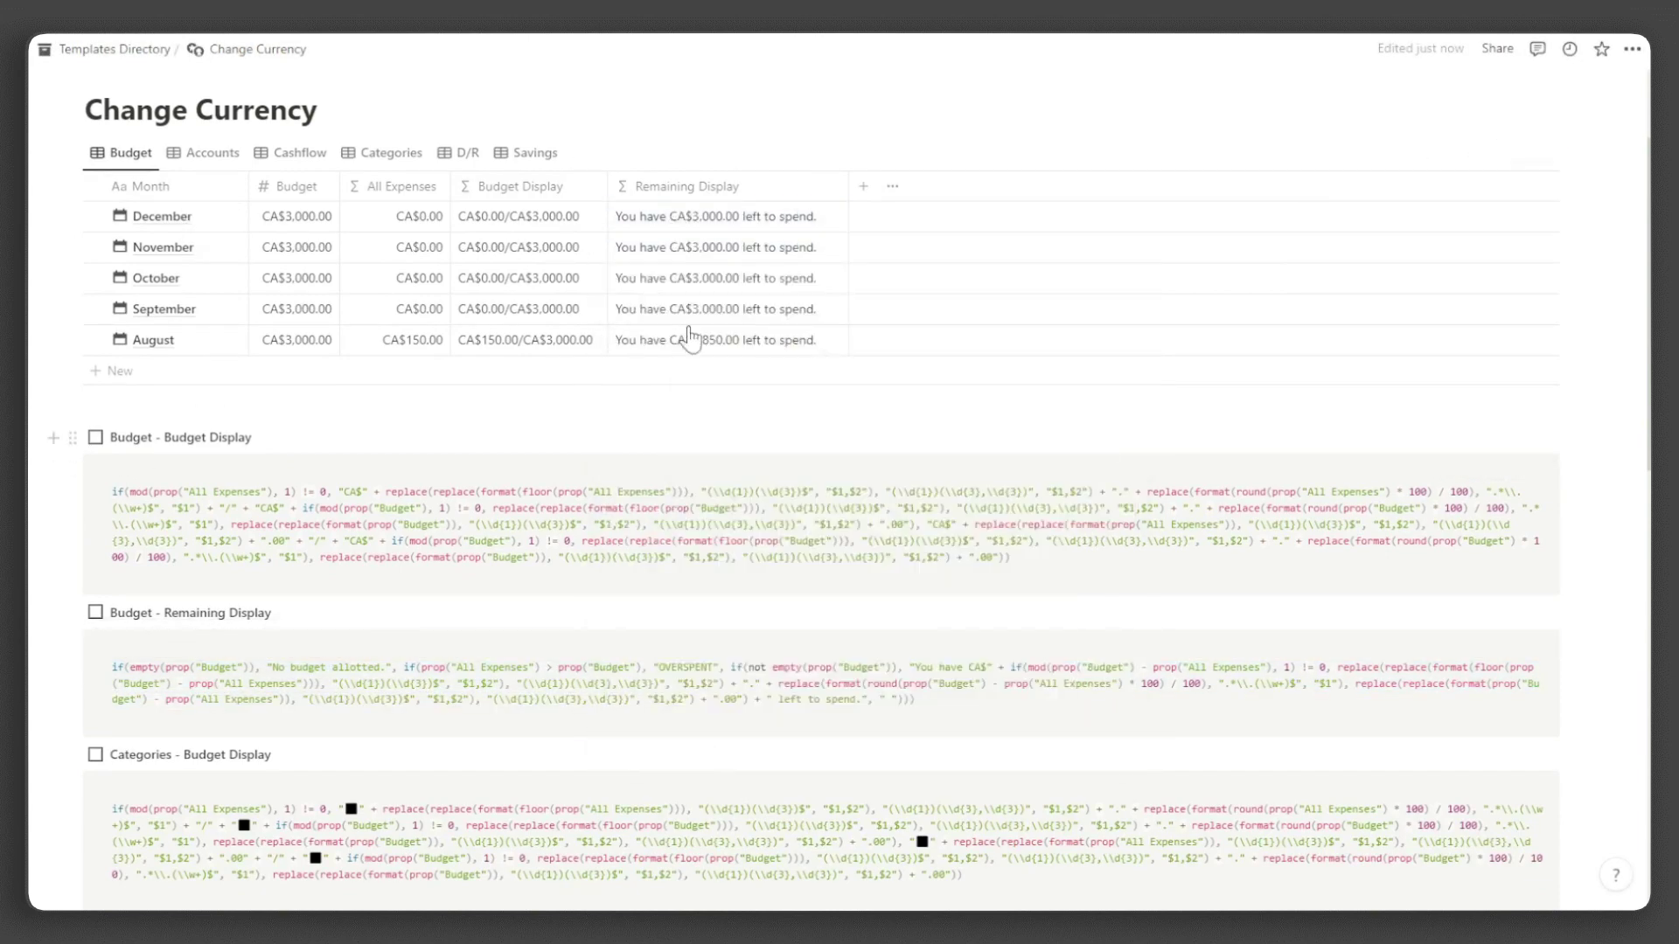
{"action": "left_click", "coordinate": [200, 157]}
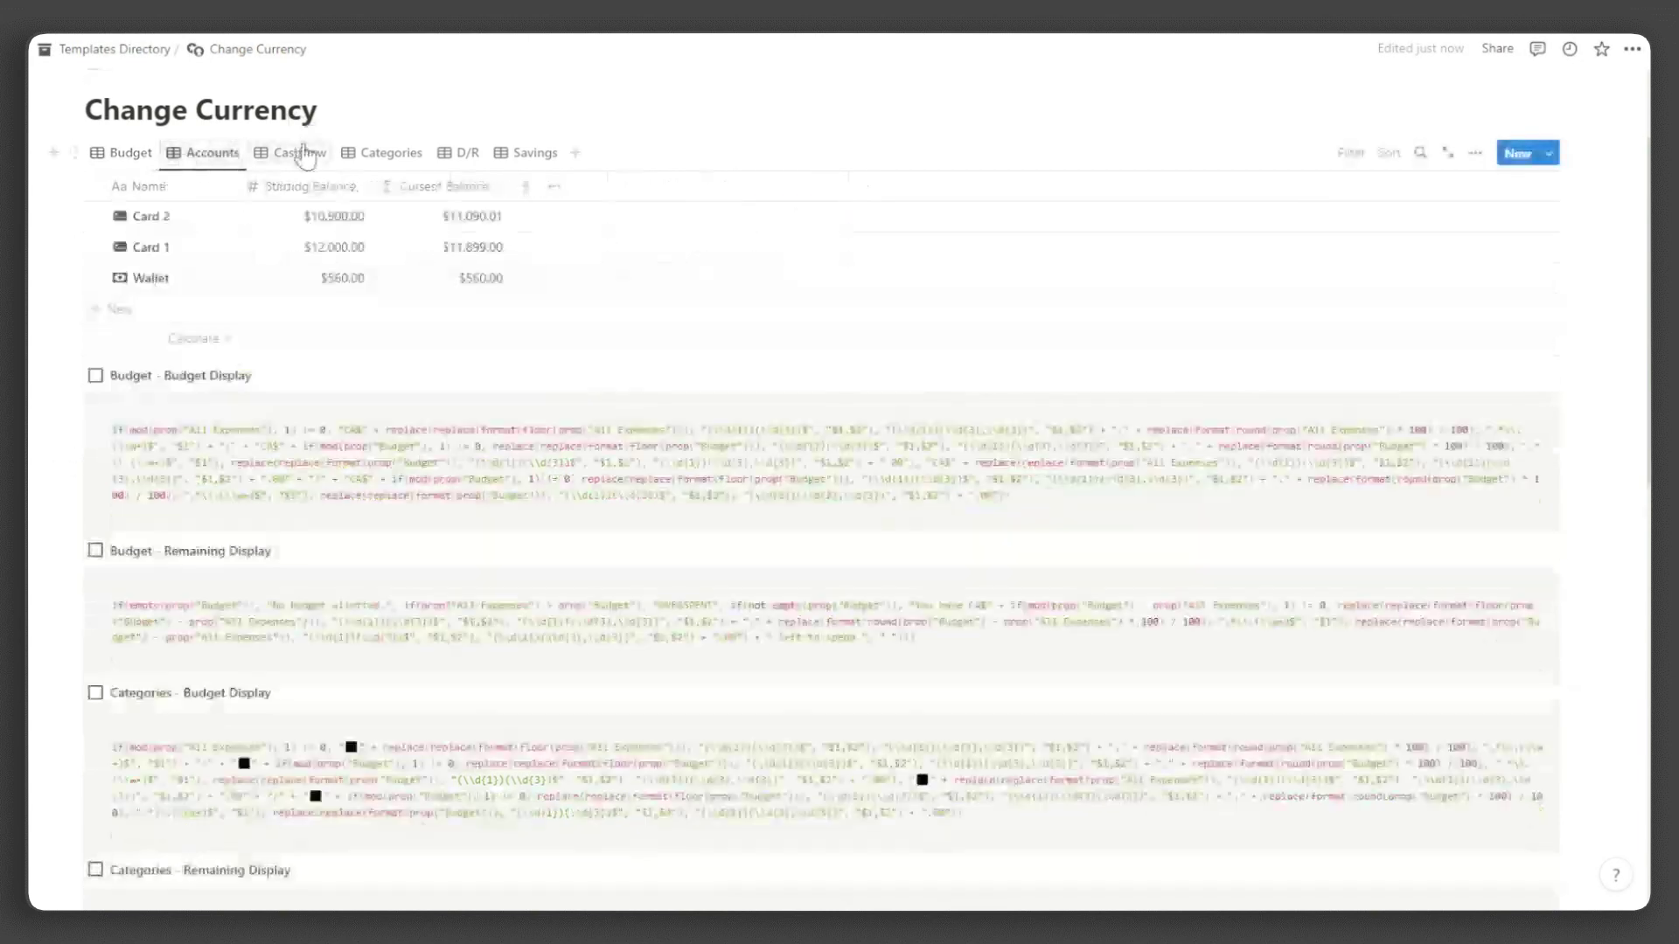
{"action": "left_click", "coordinate": [302, 153]}
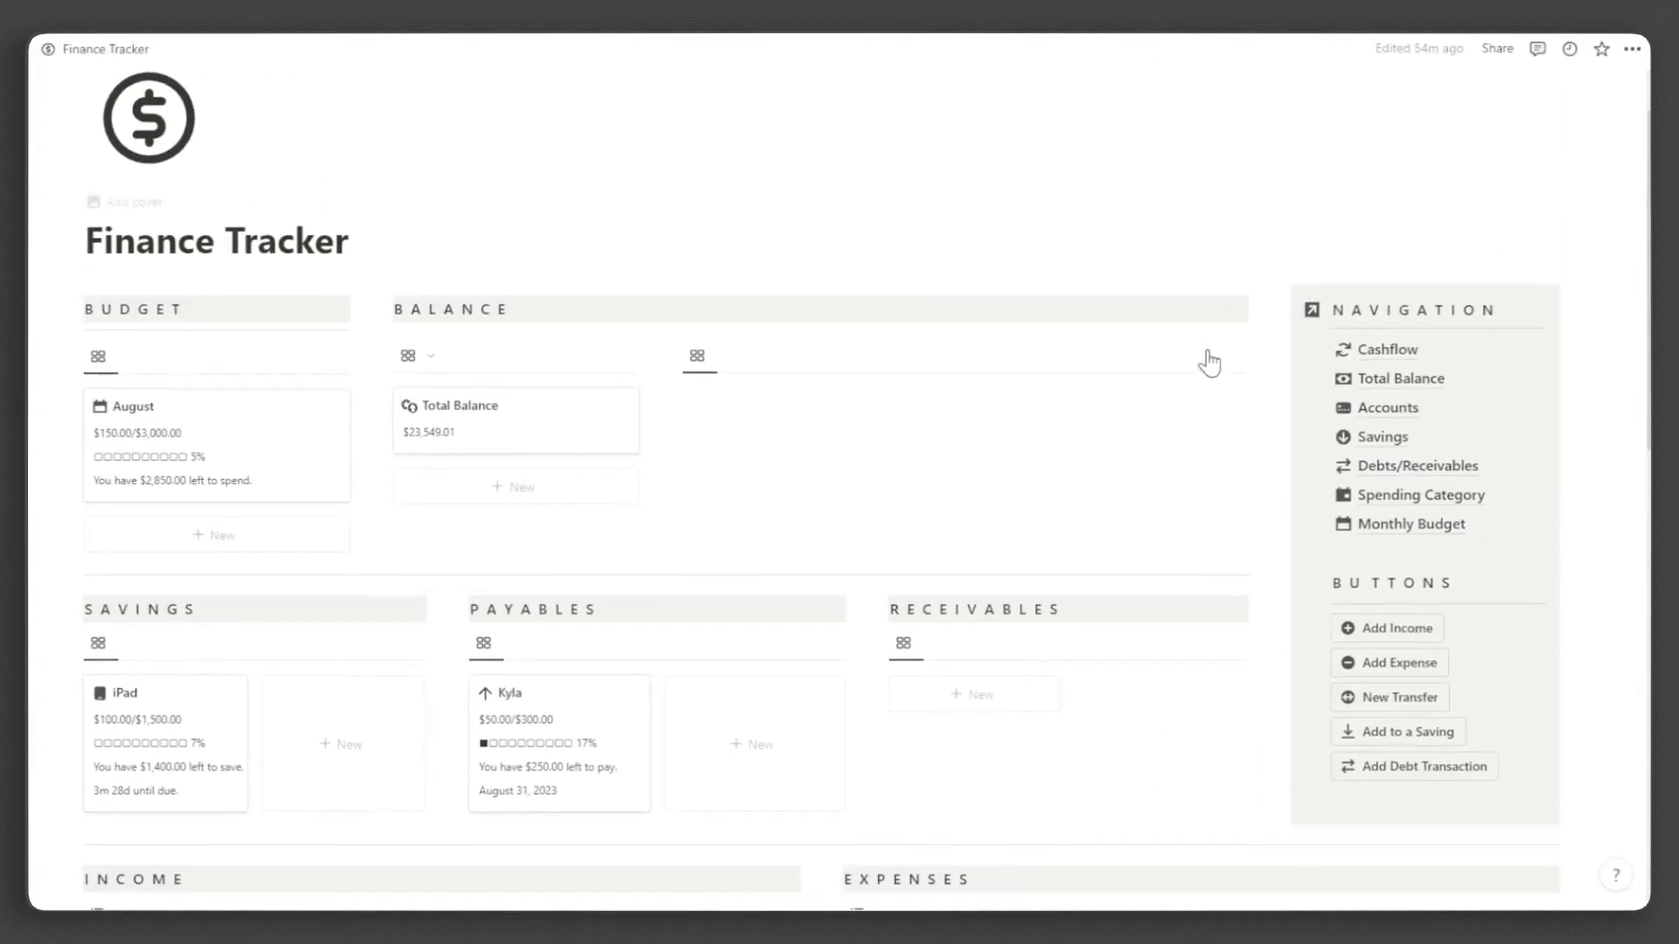
Step: Add a 'commission' income of 100 linked to Card 1
{"action": "scroll", "coordinate": [1207, 350], "scroll_direction": "down", "scroll_amount": 5}
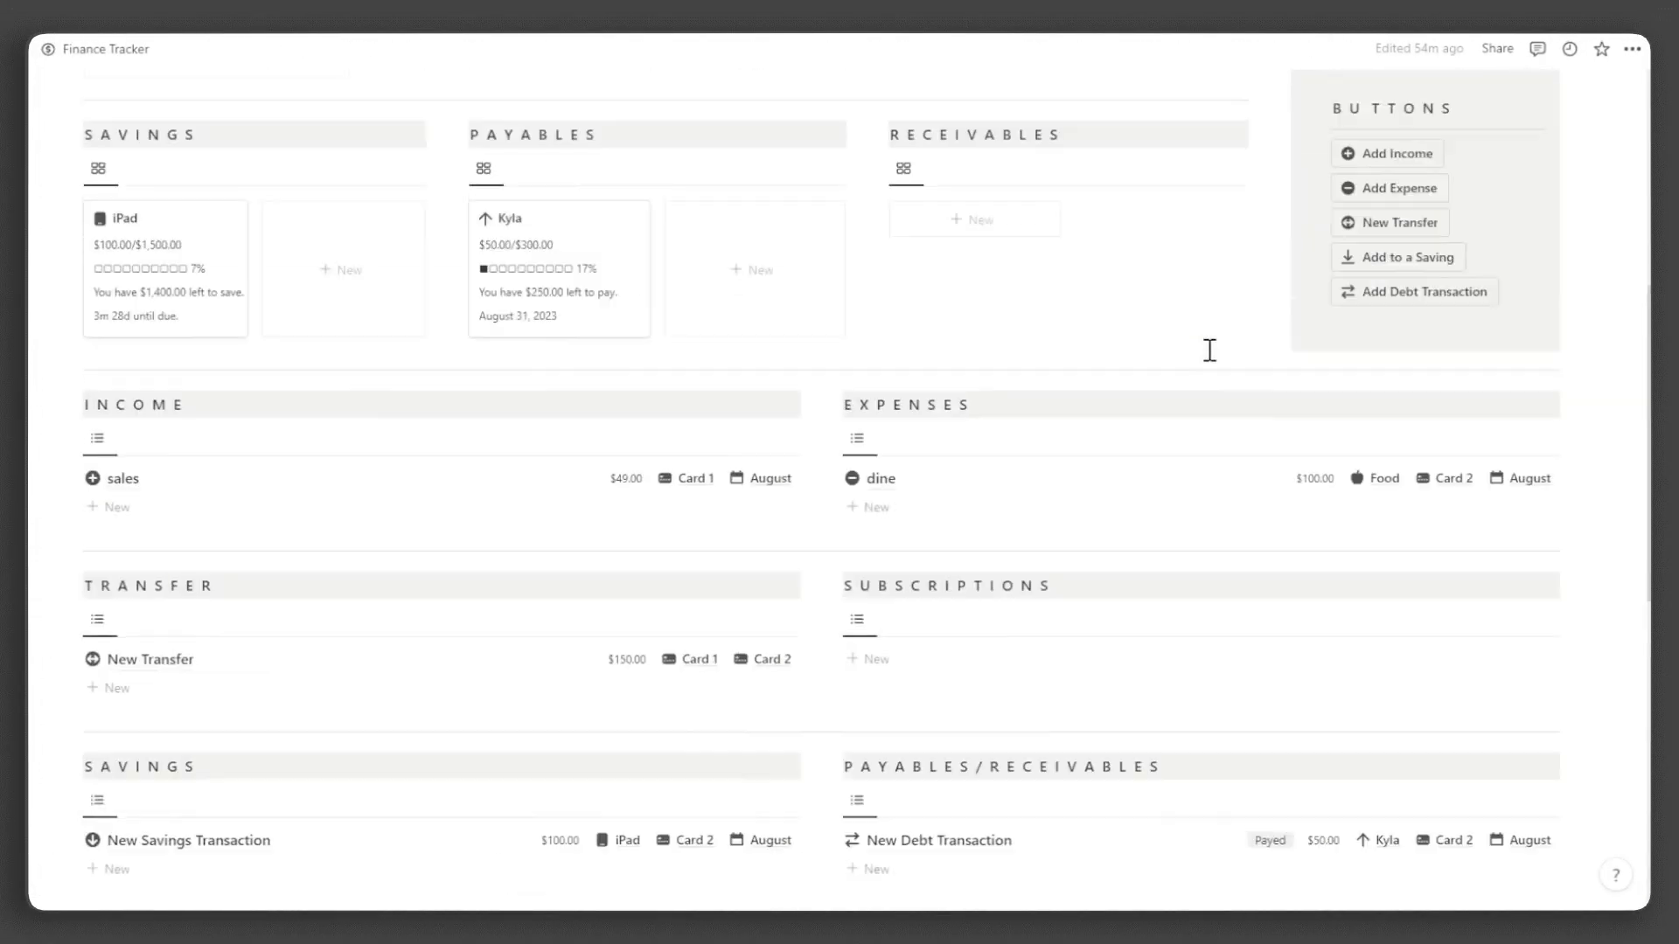
{"action": "scroll", "coordinate": [262, 715], "scroll_direction": "up", "scroll_amount": 2}
{"action": "left_click", "coordinate": [263, 710]}
{"action": "type", "text": "commission"}
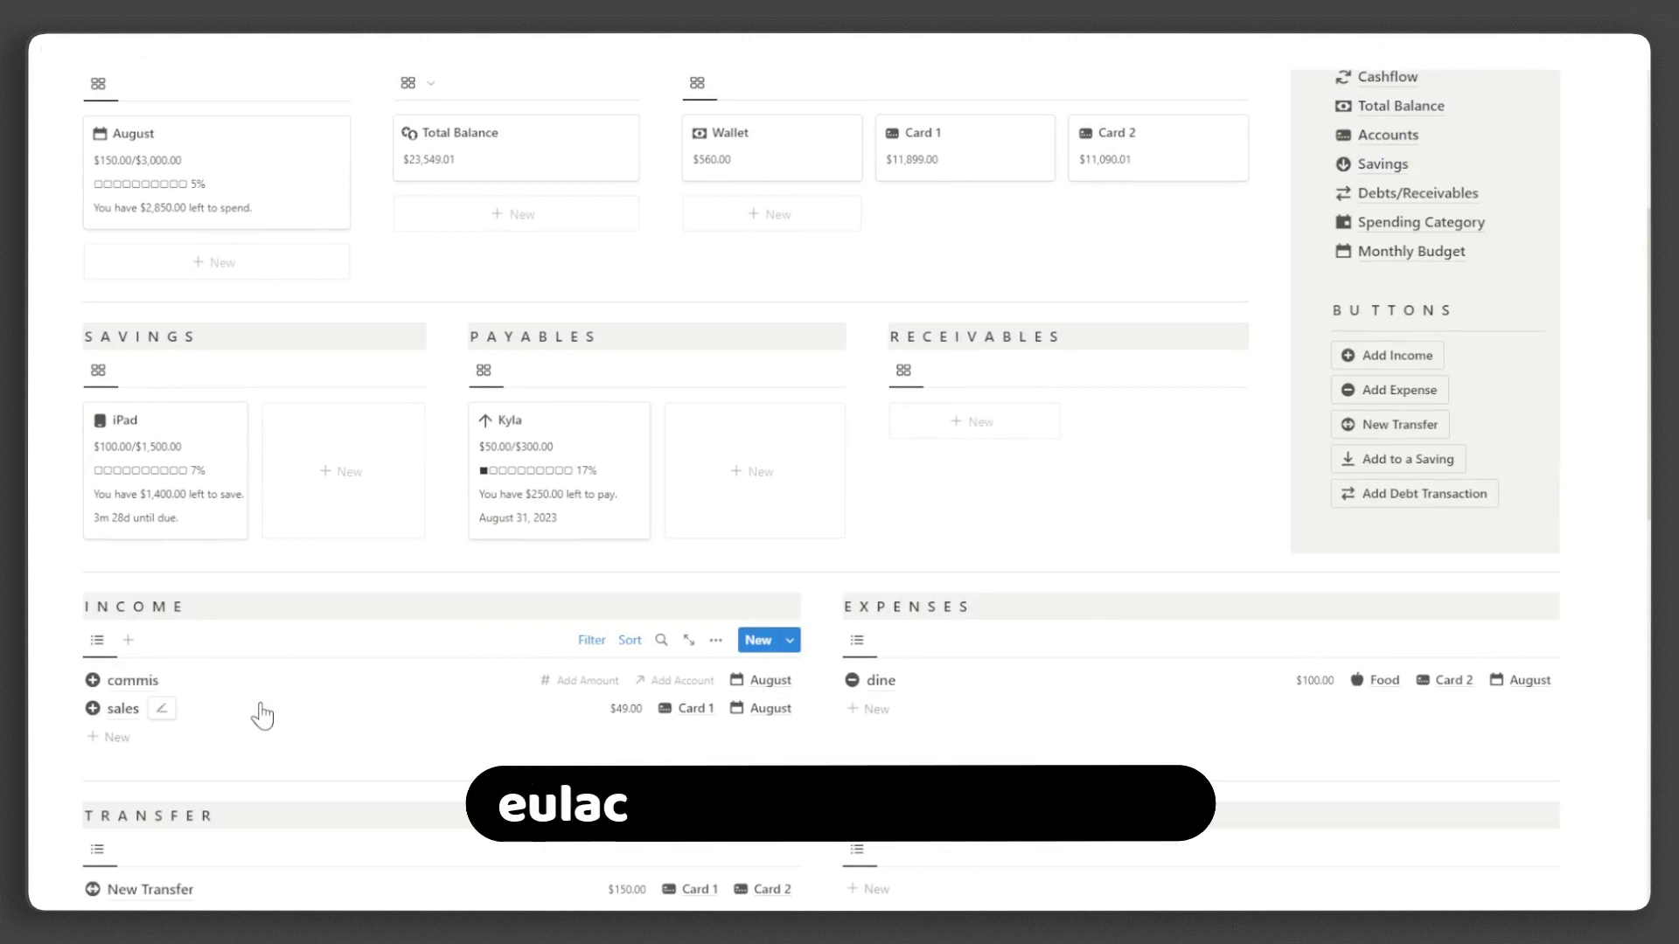
{"action": "key", "text": "Tab"}
{"action": "type", "text": "100"}
{"action": "key", "text": "Tab"}
{"action": "left_click", "coordinate": [685, 712]}
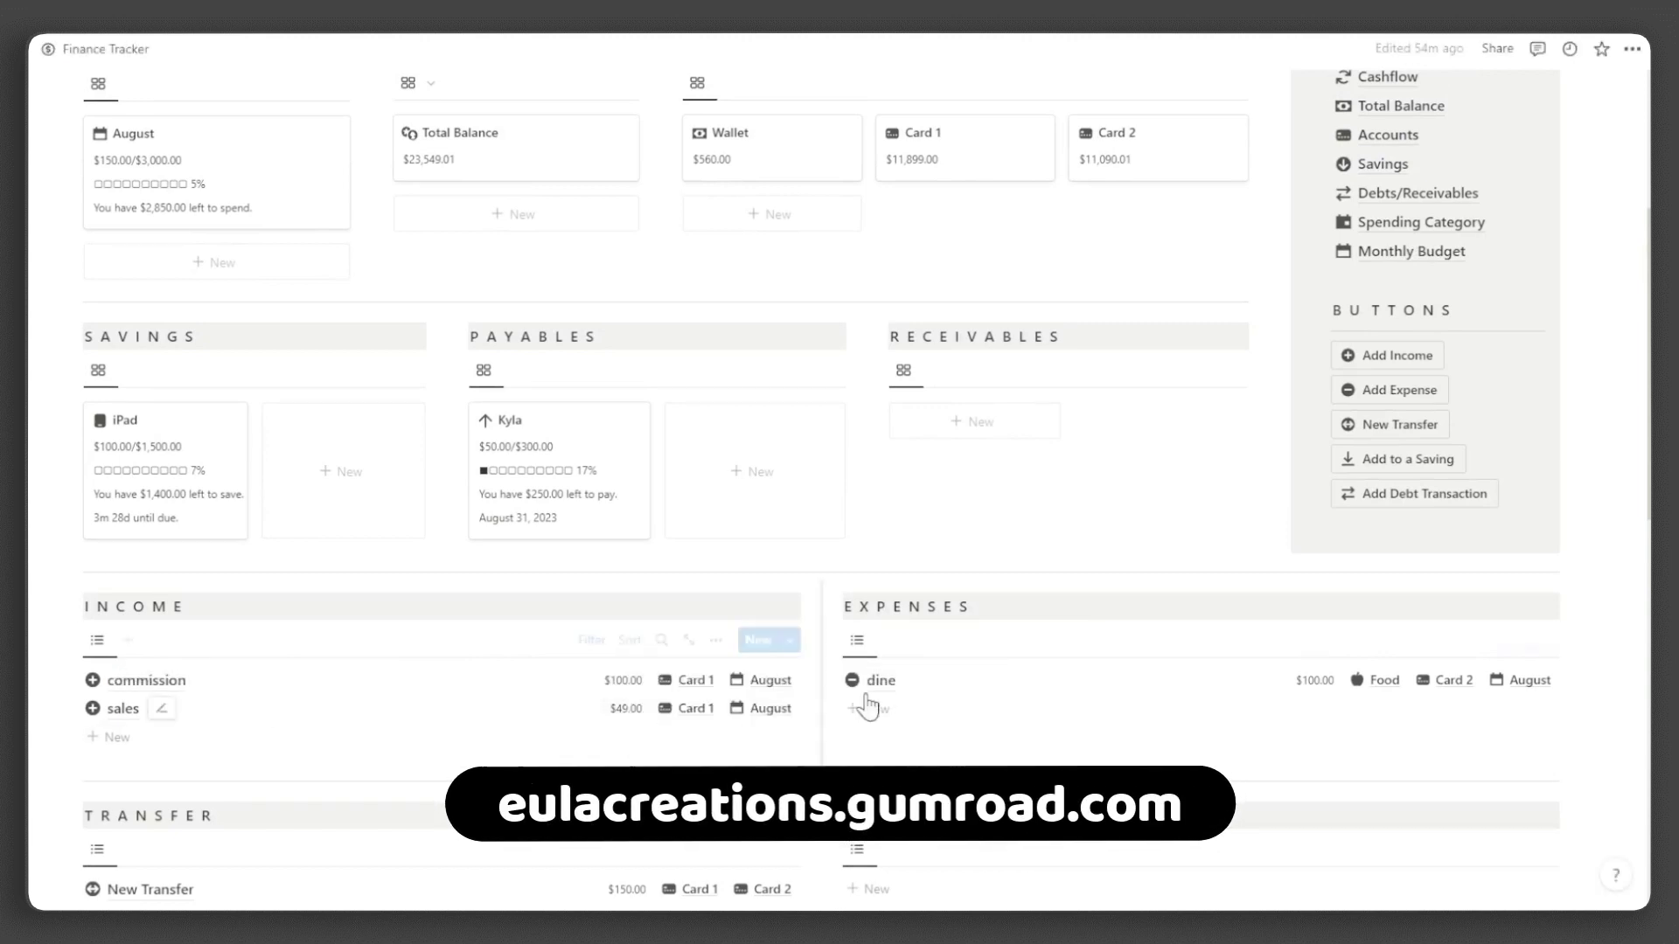
Step: Add a 'dine' expense of 30 in the Food category charged to Card 2
{"action": "left_click", "coordinate": [900, 708]}
{"action": "key", "text": "ctrl+a"}
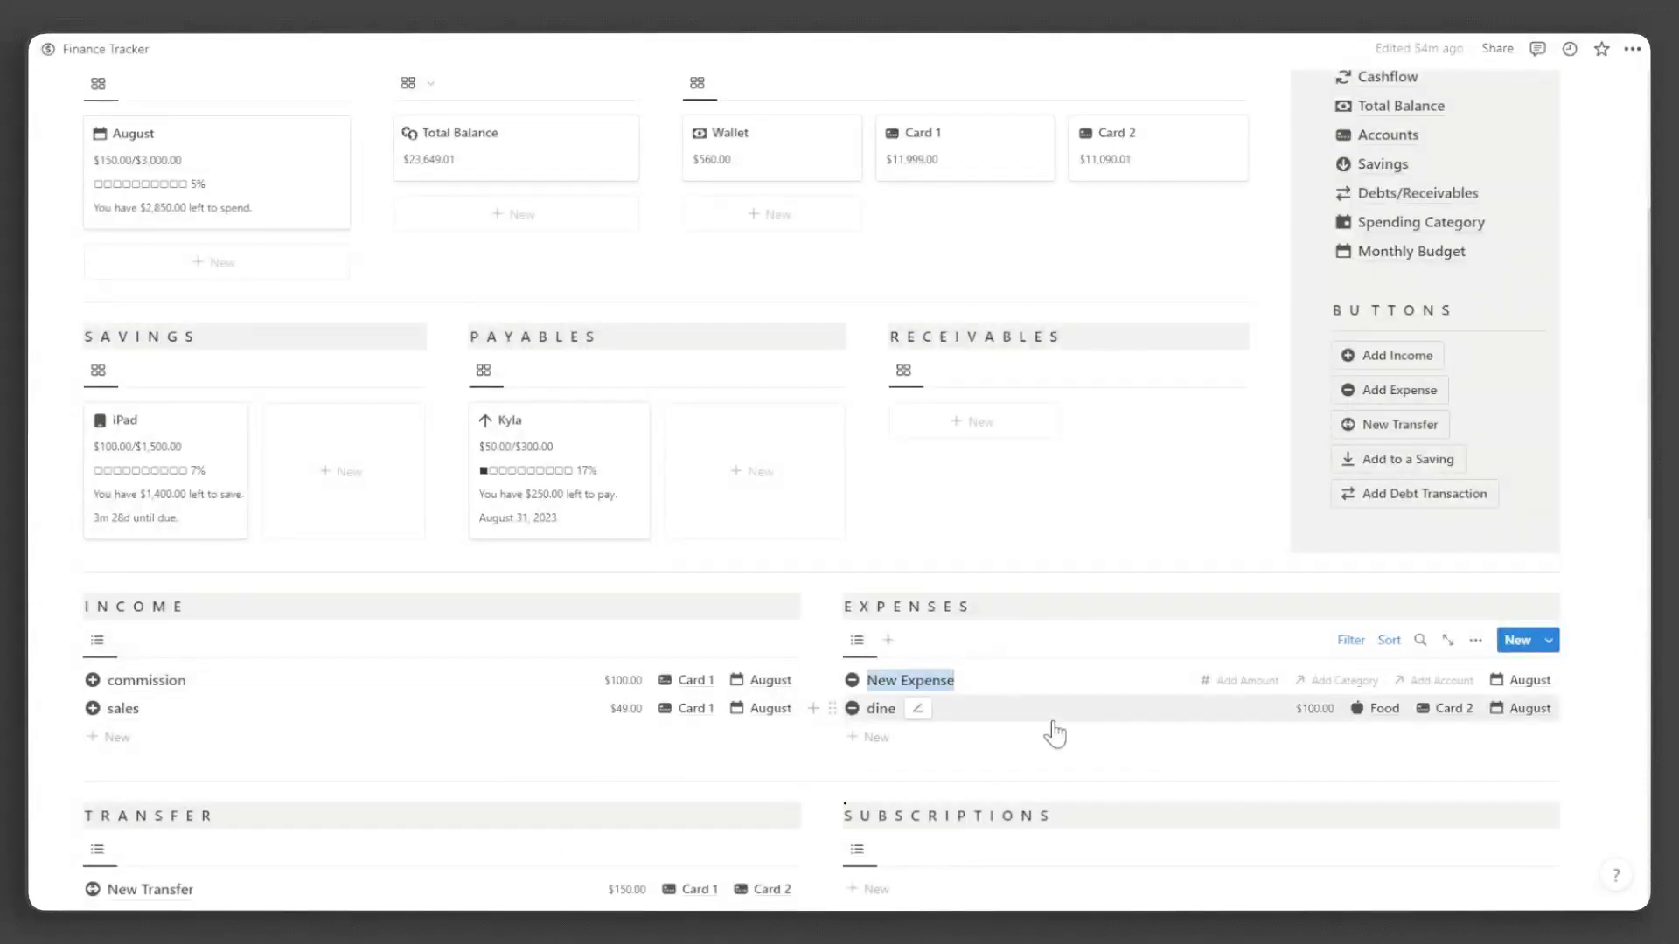
{"action": "type", "text": "dine"}
{"action": "key", "text": "Tab"}
{"action": "type", "text": "30"}
{"action": "key", "text": "Tab"}
{"action": "left_click", "coordinate": [1324, 821]}
{"action": "key", "text": "Tab"}
{"action": "left_click", "coordinate": [1390, 766]}
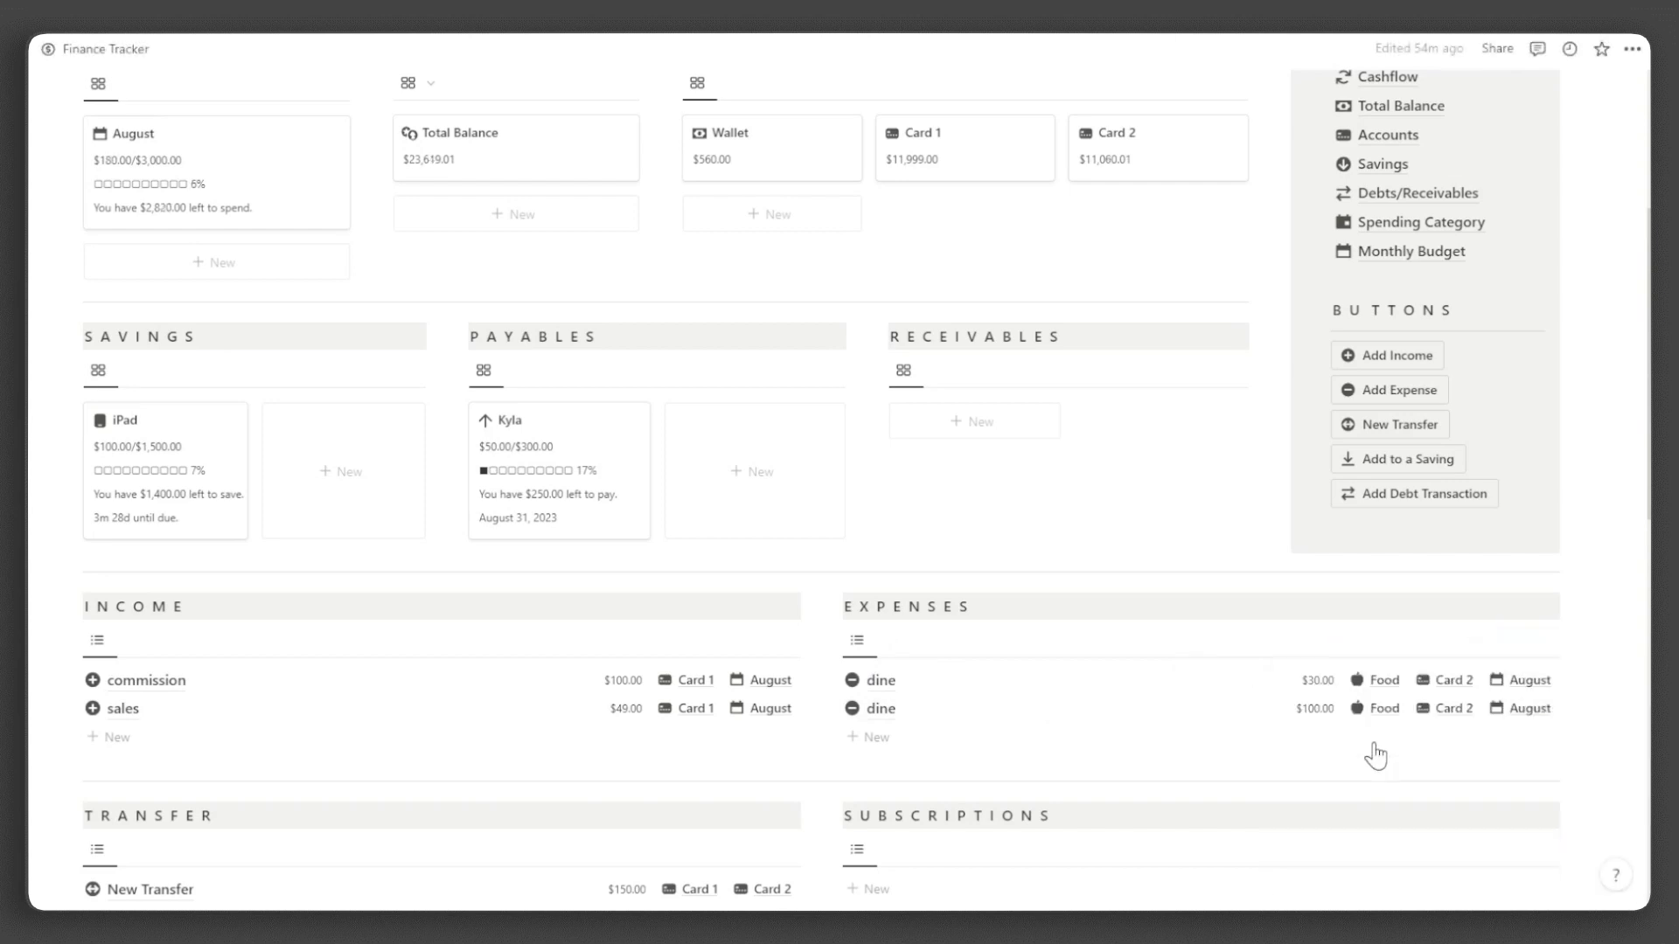
Step: Open the empty New Transfer entry
{"action": "scroll", "coordinate": [1375, 756], "scroll_direction": "down", "scroll_amount": 6}
{"action": "scroll", "coordinate": [510, 722], "scroll_direction": "up", "scroll_amount": 3}
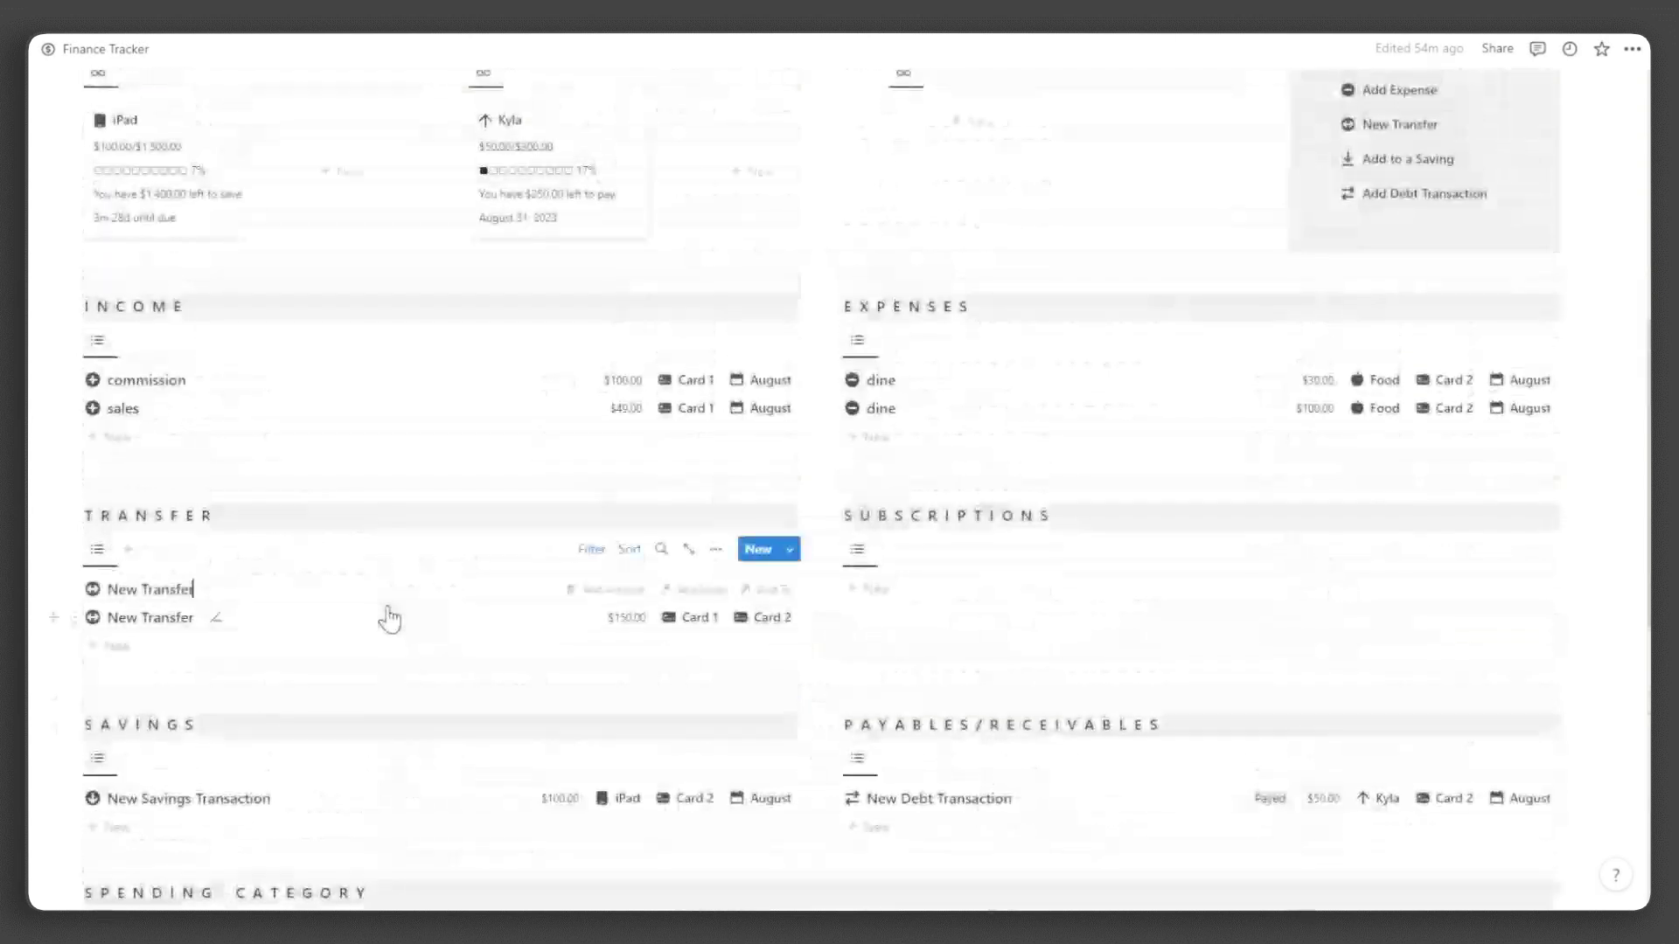
{"action": "scroll", "coordinate": [389, 619], "scroll_direction": "up", "scroll_amount": 1}
{"action": "left_click", "coordinate": [615, 669]}
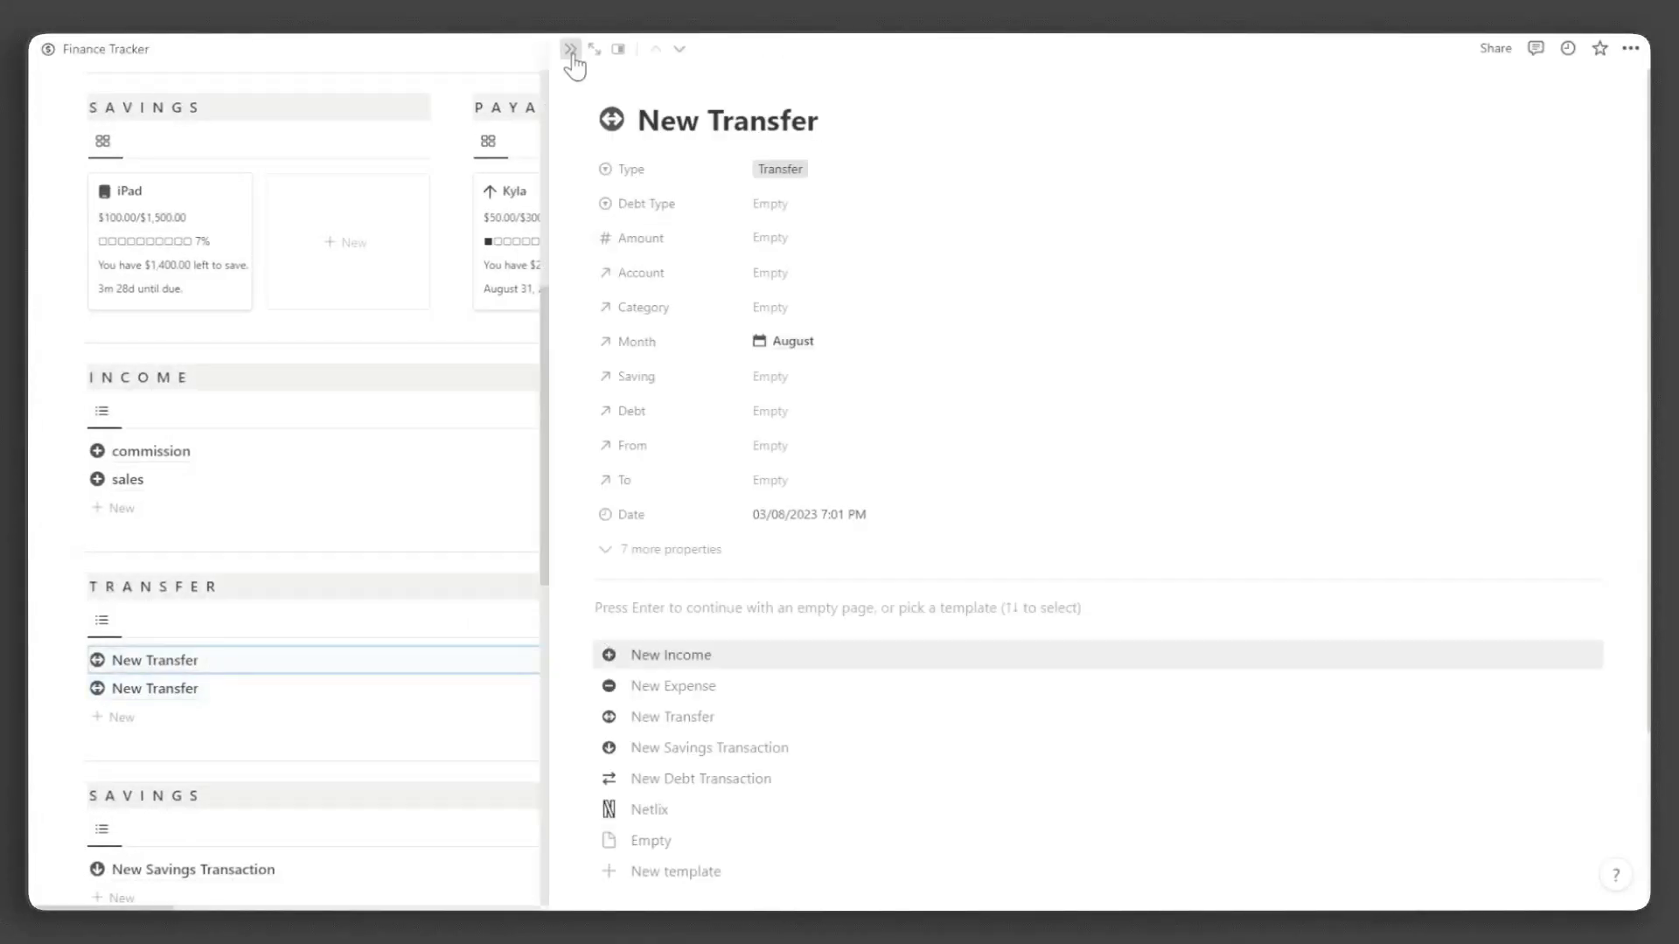